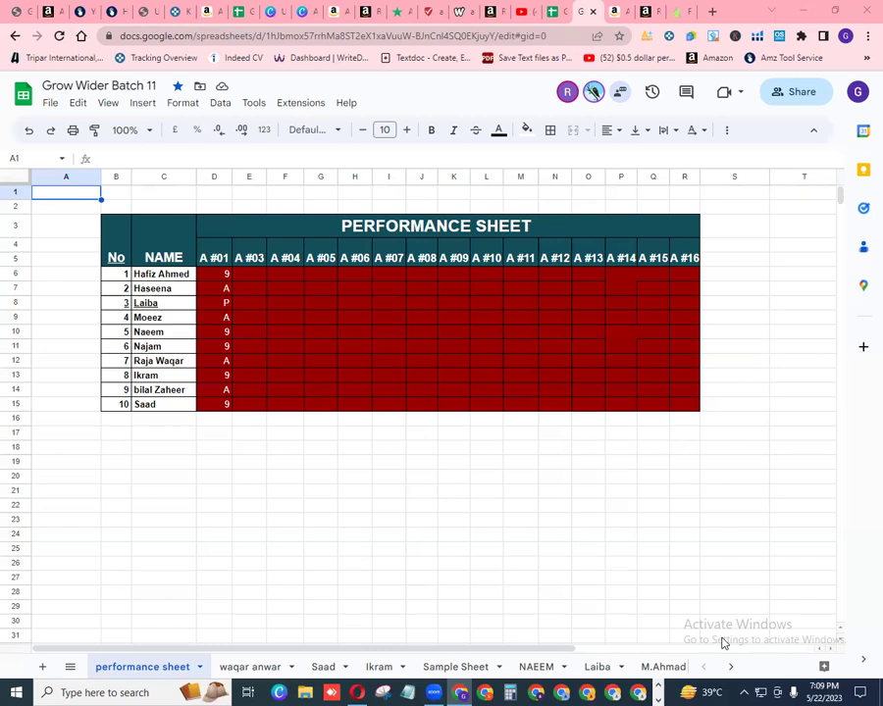
# - Open the first listed student's individual sheet and look over its assignment entries
pyautogui.click(671, 669)
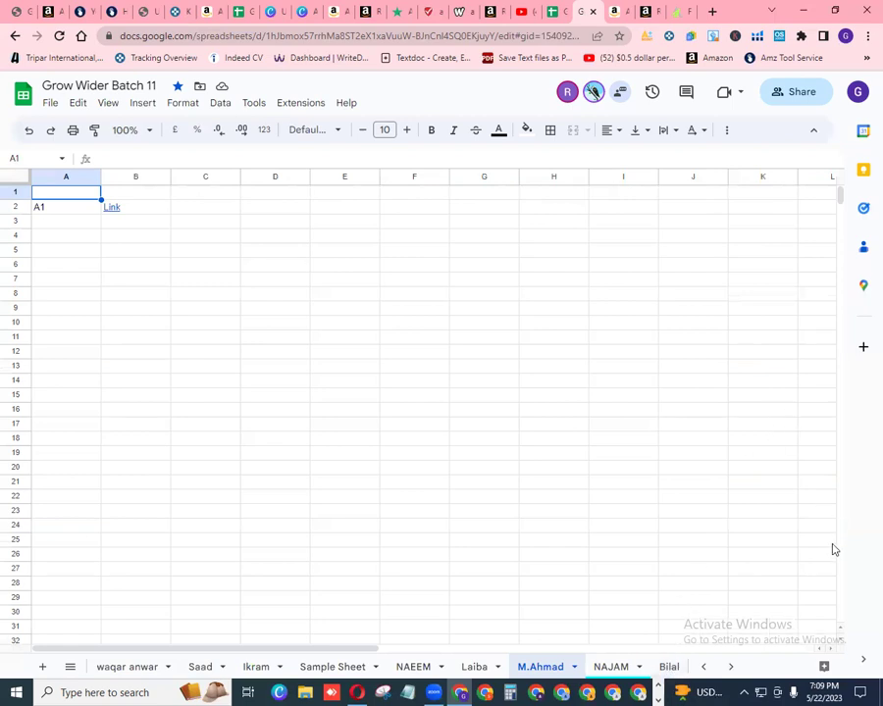
pyautogui.click(839, 639)
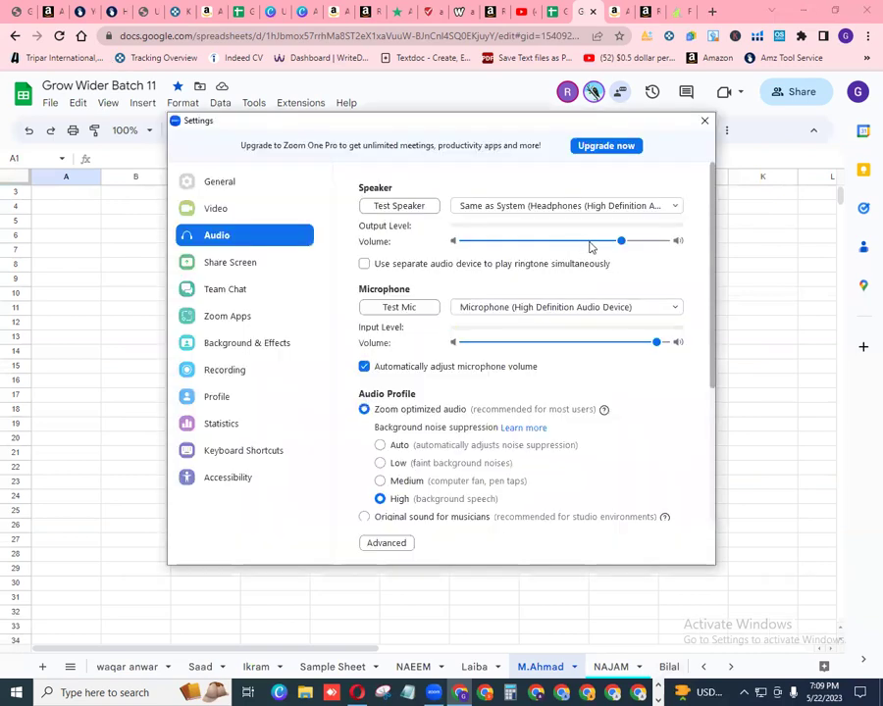
# - Lower the speaker volume to slightly above half in Zoom's audio settings and close the settings
pyautogui.click(589, 243)
pyautogui.moveTo(586, 245); pyautogui.dragTo(580, 243)
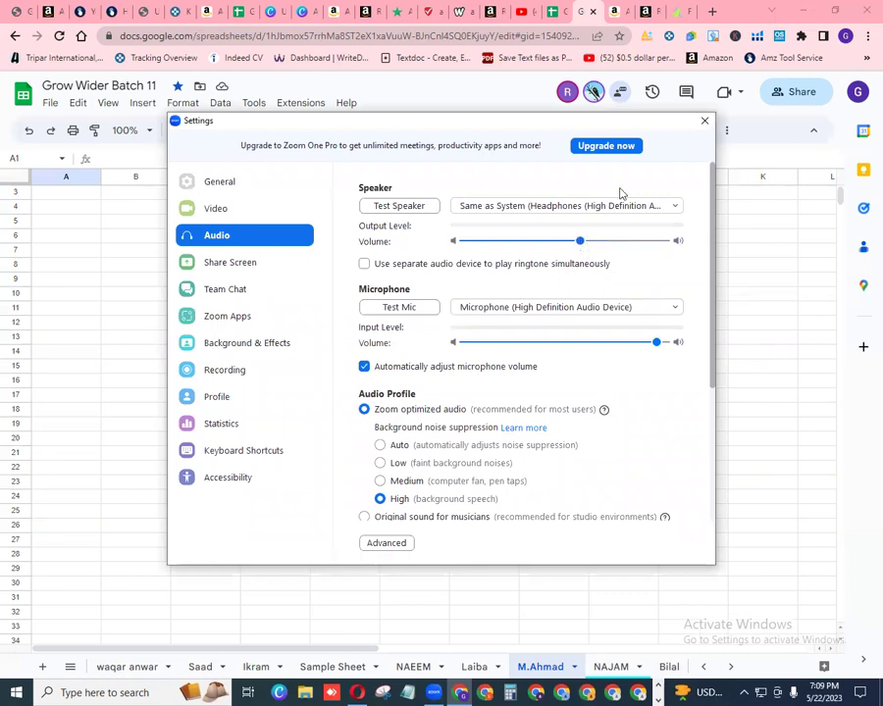
pyautogui.click(704, 120)
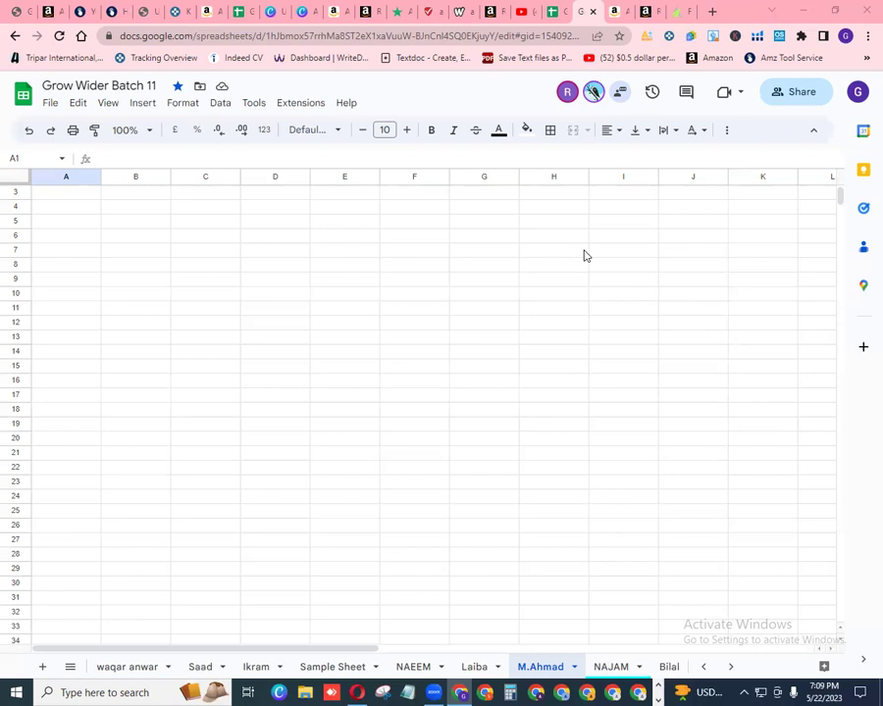
# - On the performance sheet, enter P for student 1 in cell E6 and A for student 2 in cell E7 under A #03
pyautogui.click(69, 670)
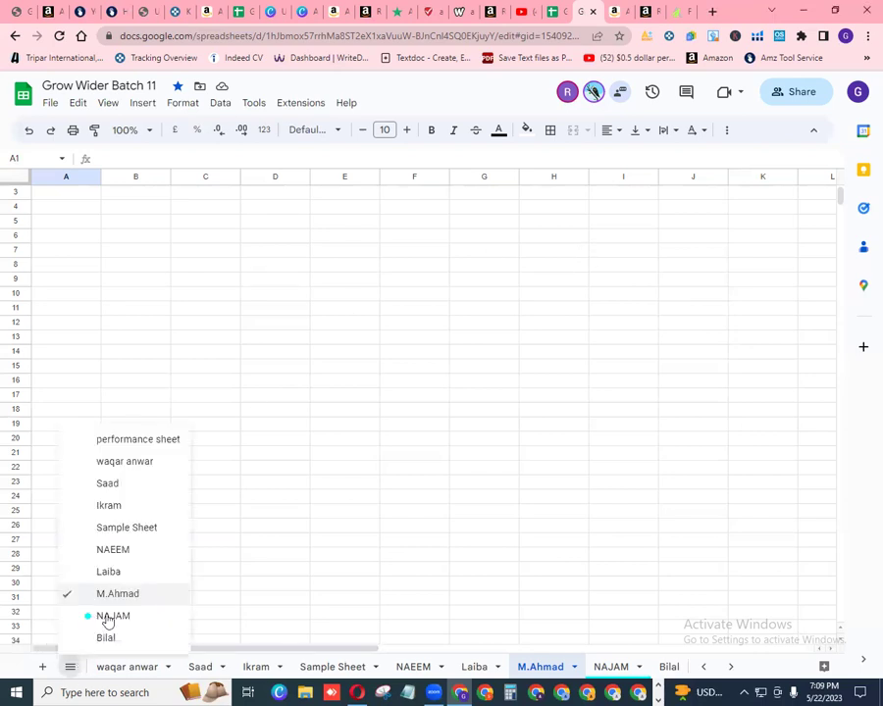
pyautogui.click(168, 442)
pyautogui.click(256, 279)
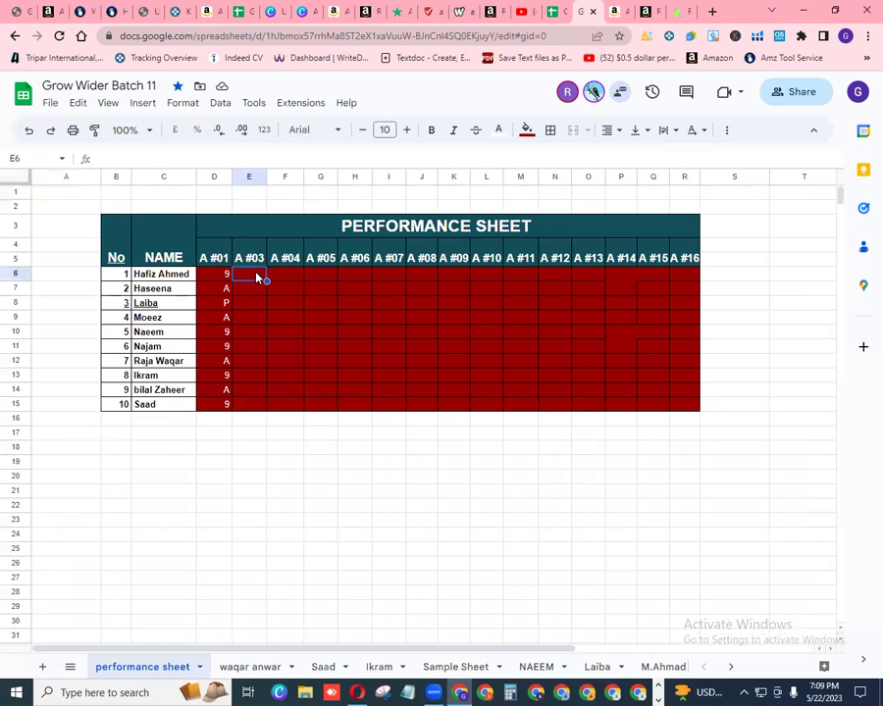
pyautogui.write('P')
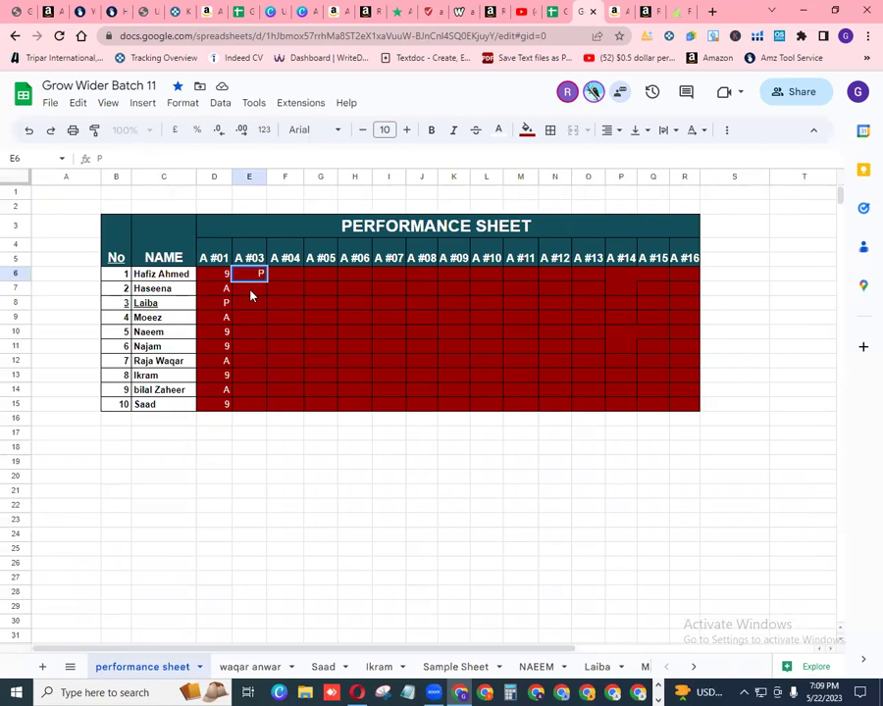
pyautogui.click(252, 291)
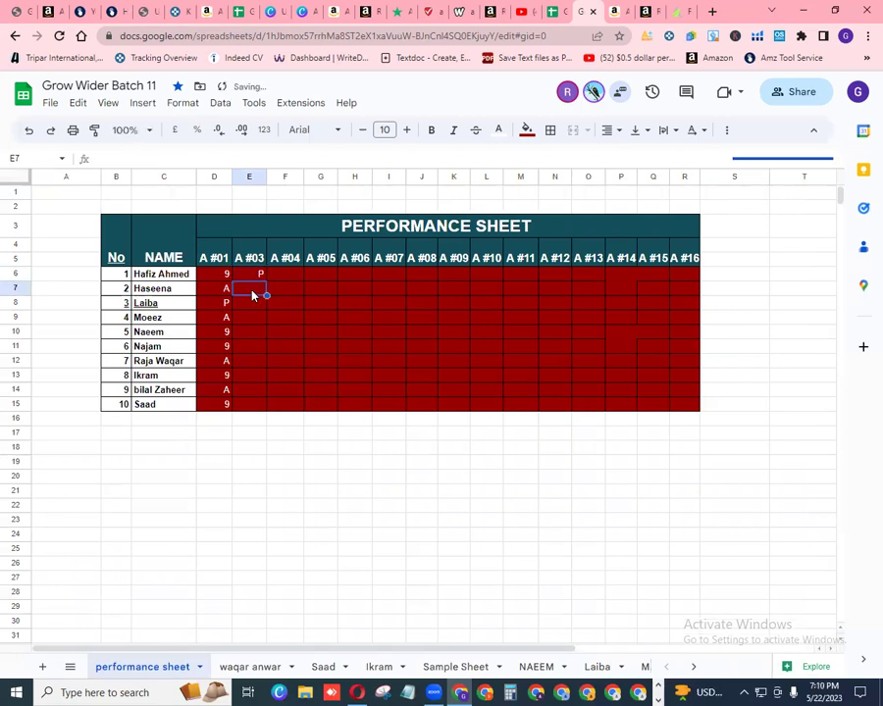
pyautogui.write('A')
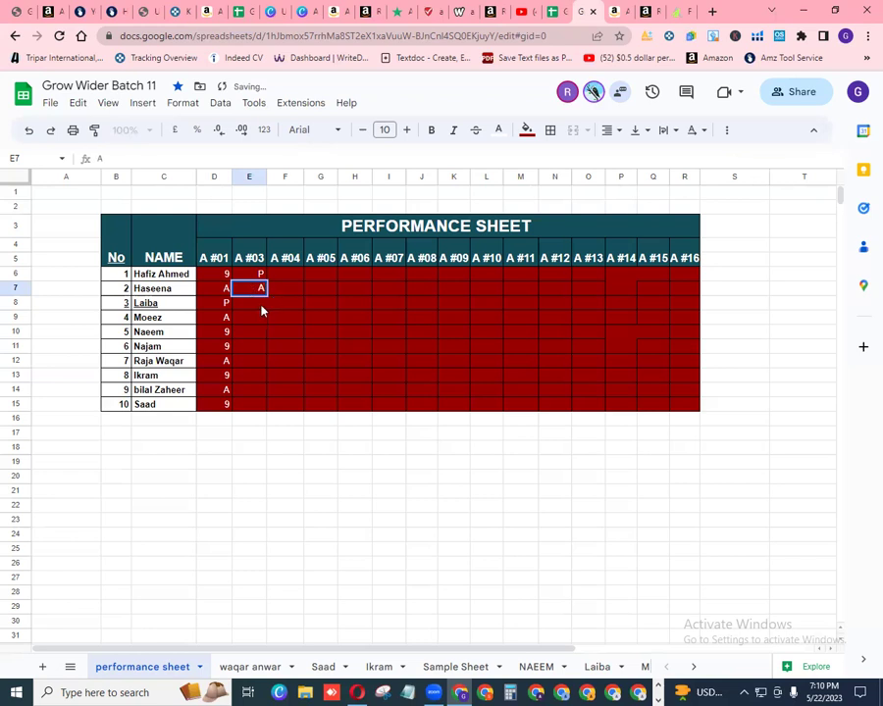
# - Check the third student's individual sheet for submitted assignments and return to the performance sheet
pyautogui.click(256, 310)
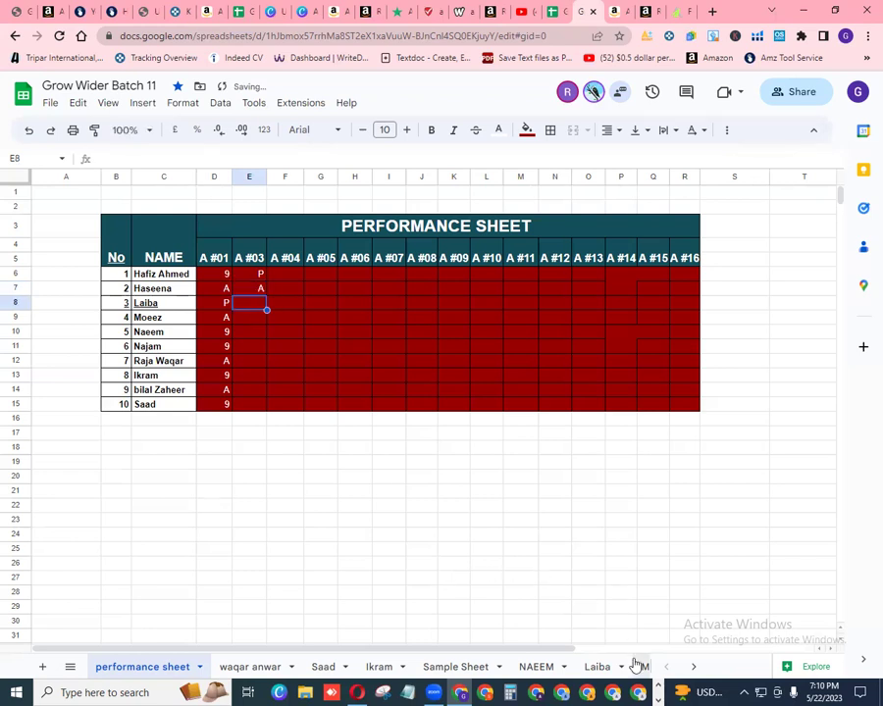
pyautogui.click(598, 667)
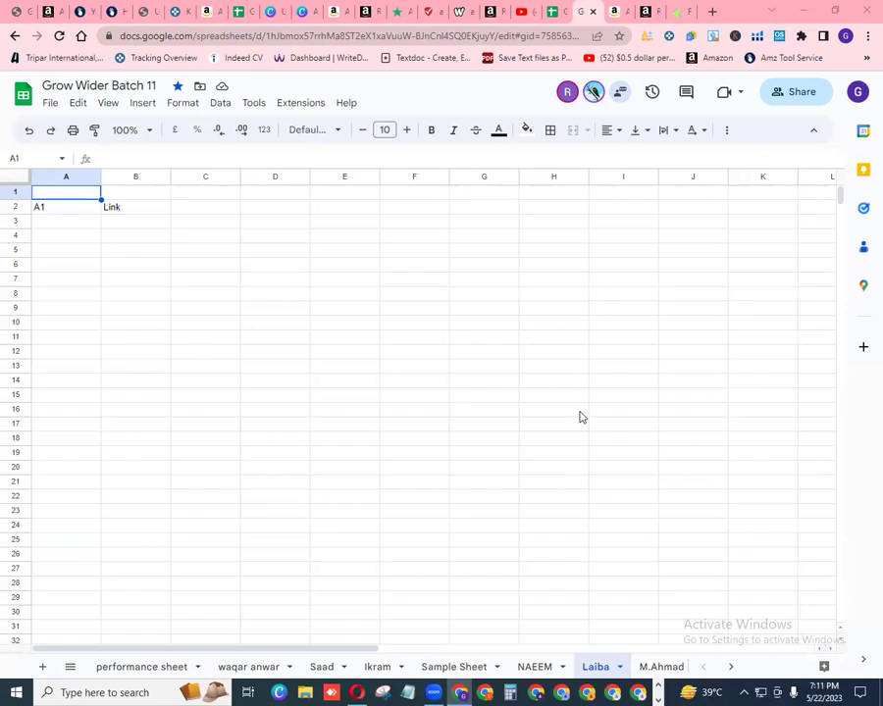
pyautogui.click(130, 669)
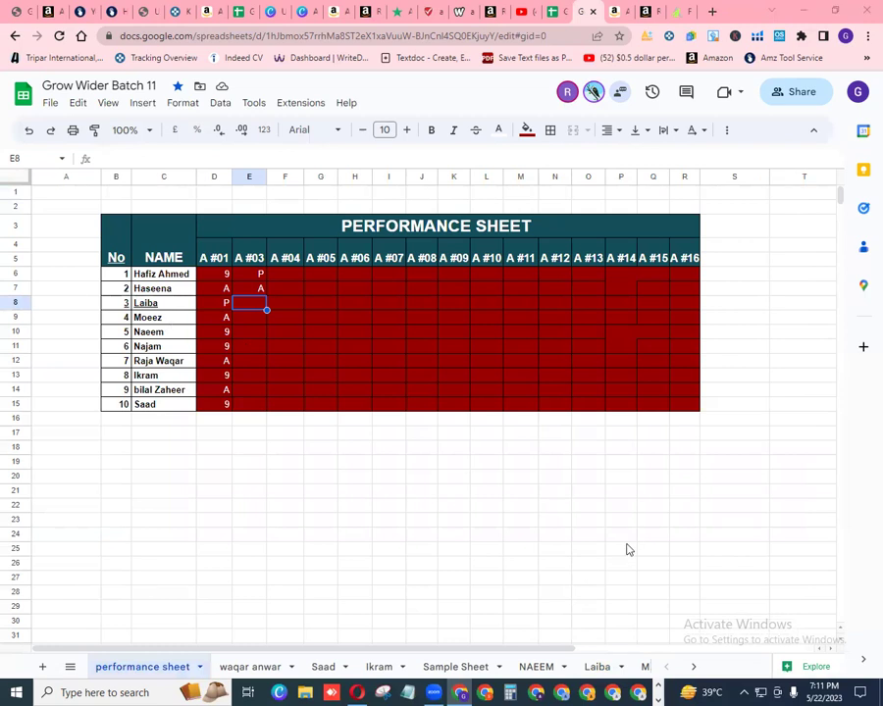
# - Look for the fourth student among the individual sheets and enter P for that student in cell E9 under A #03
pyautogui.click(693, 666)
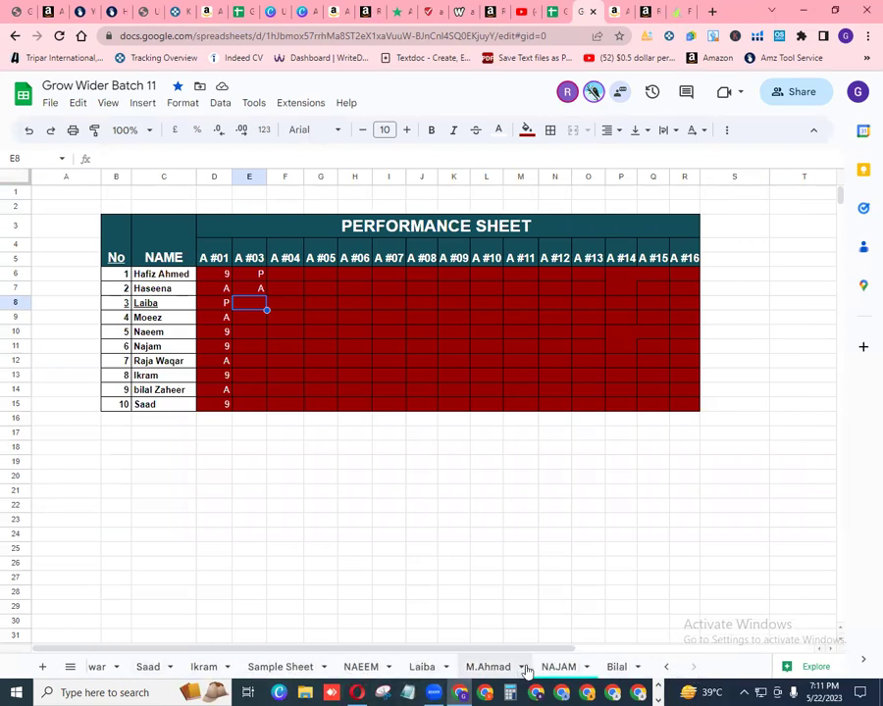
pyautogui.click(666, 669)
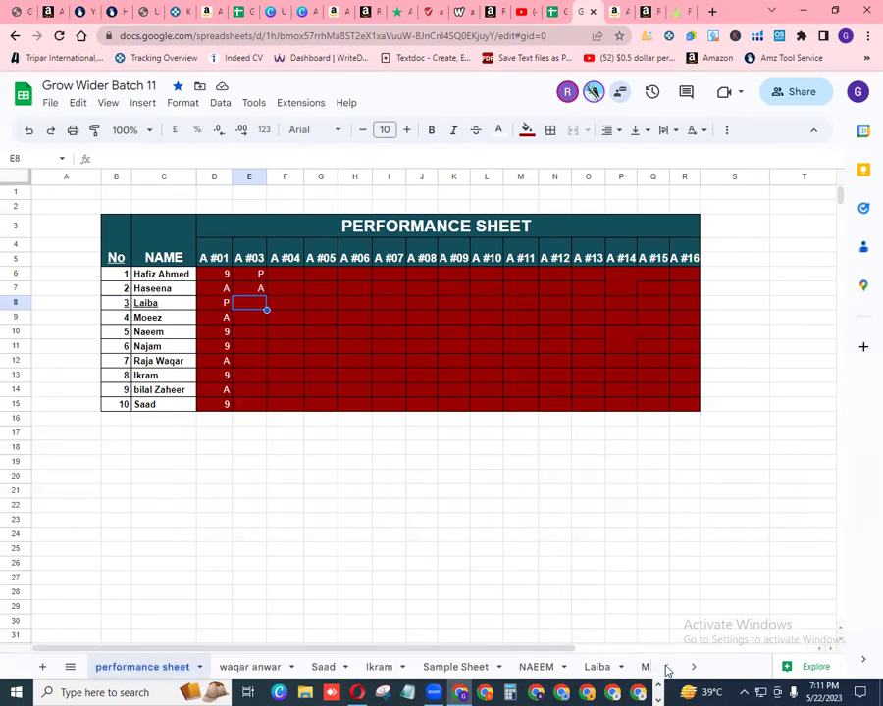
pyautogui.click(695, 669)
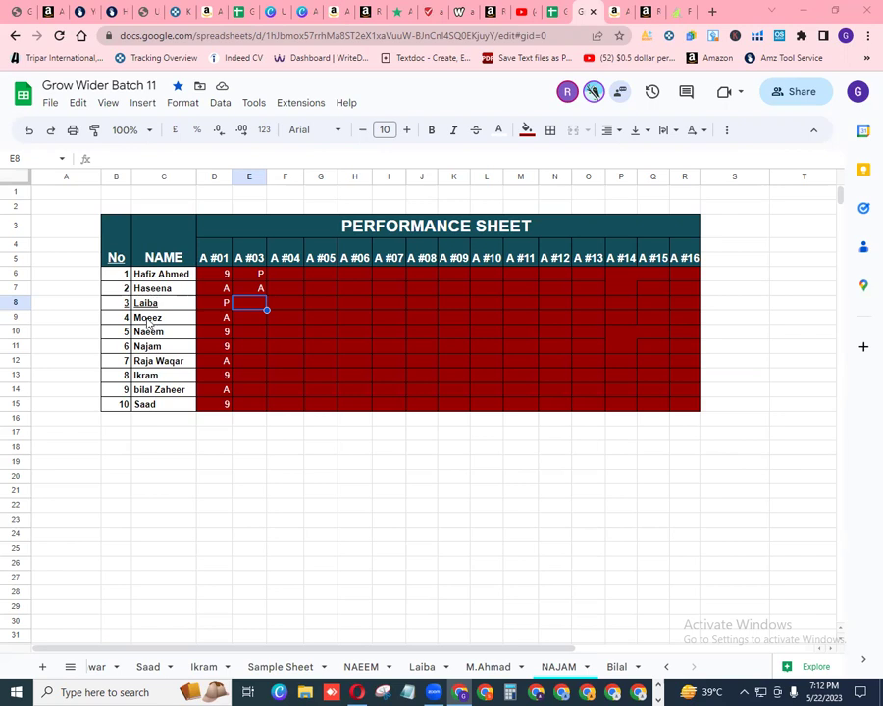
pyautogui.click(249, 318)
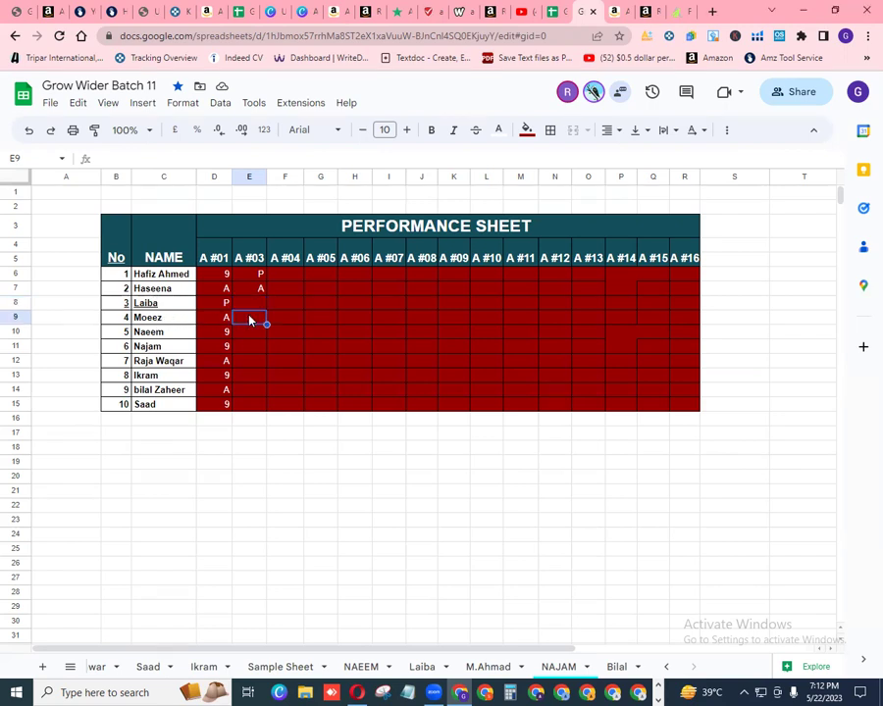
pyautogui.write('P')
# - Examine the fifth student's individual sheet, covering the A1 and A2 assignment links and the product table's fulfillment, category, price, sales and review columns
pyautogui.click(359, 666)
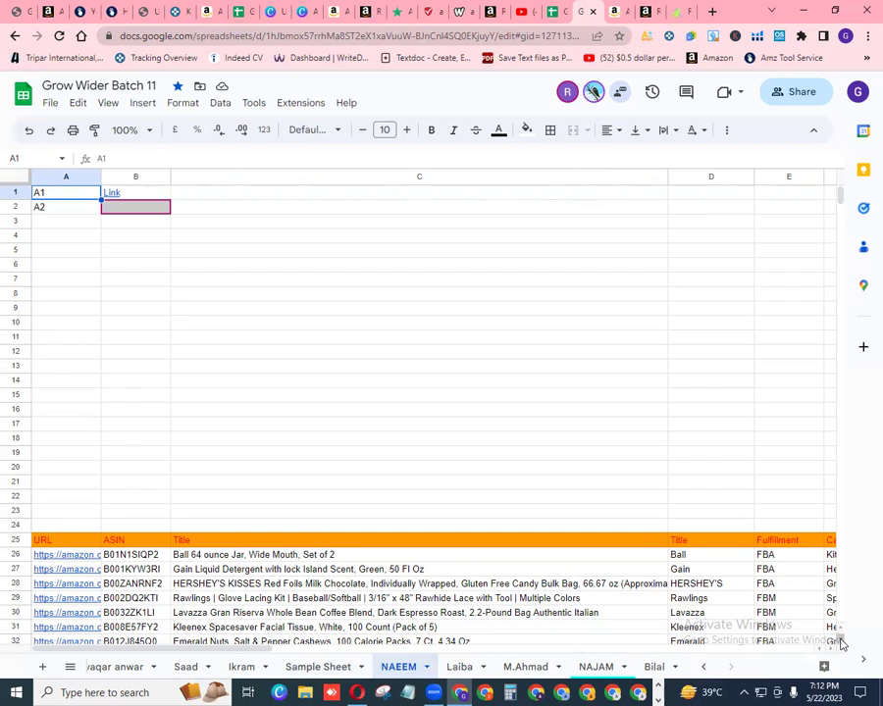
pyautogui.scroll(-4, 840, 642)
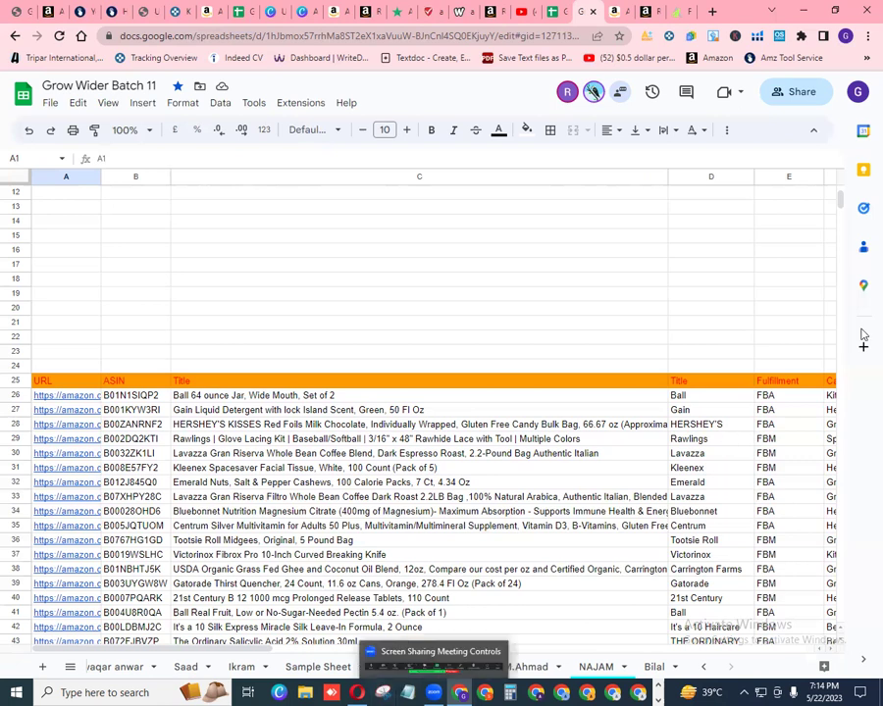
pyautogui.moveTo(842, 203); pyautogui.dragTo(840, 196)
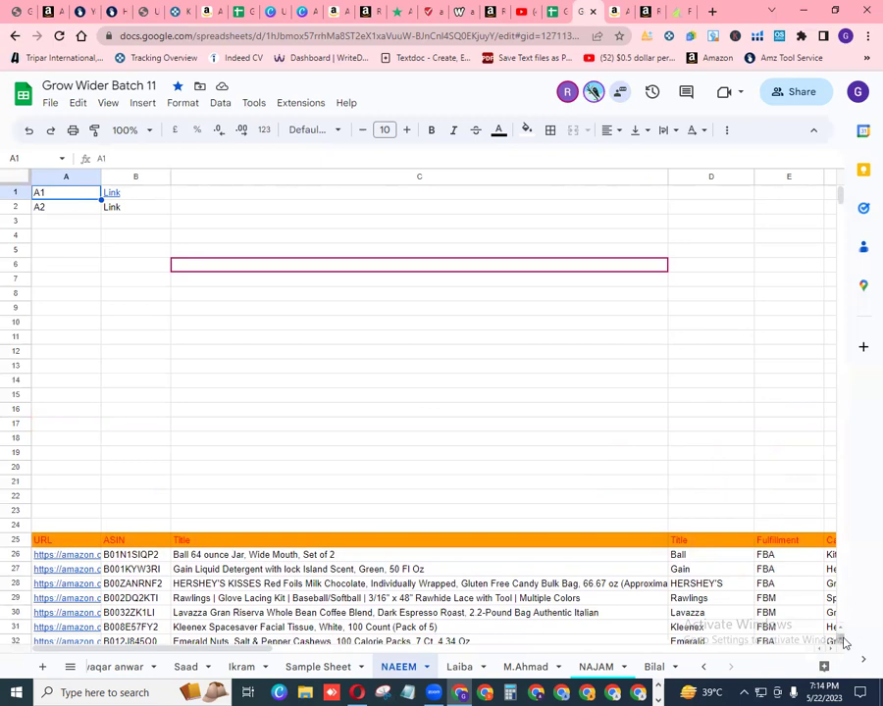
pyautogui.scroll(-5, 843, 643)
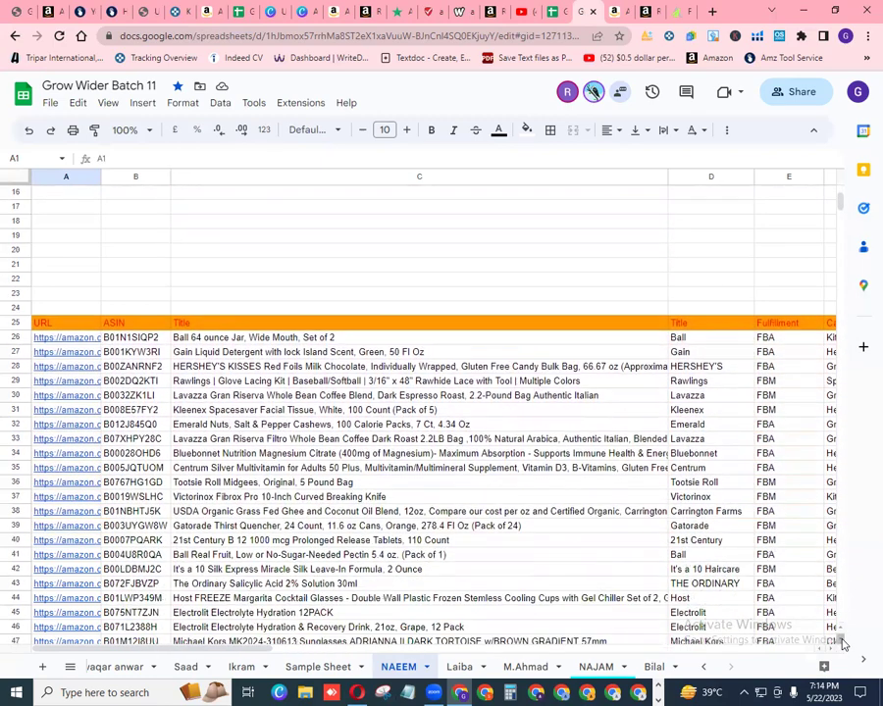
pyautogui.scroll(-2, 844, 642)
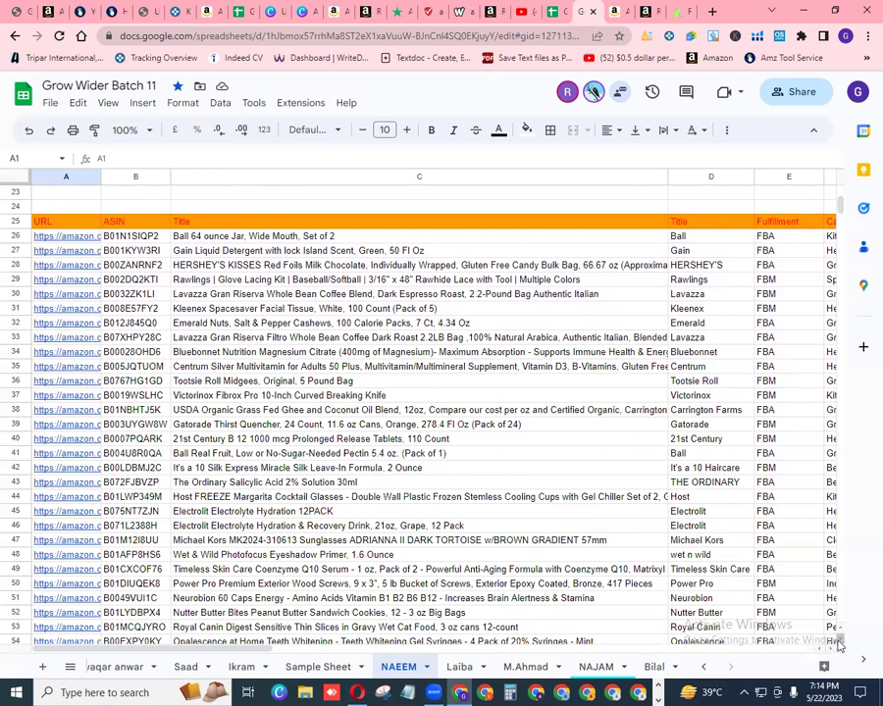
pyautogui.hscroll(5, 832, 651)
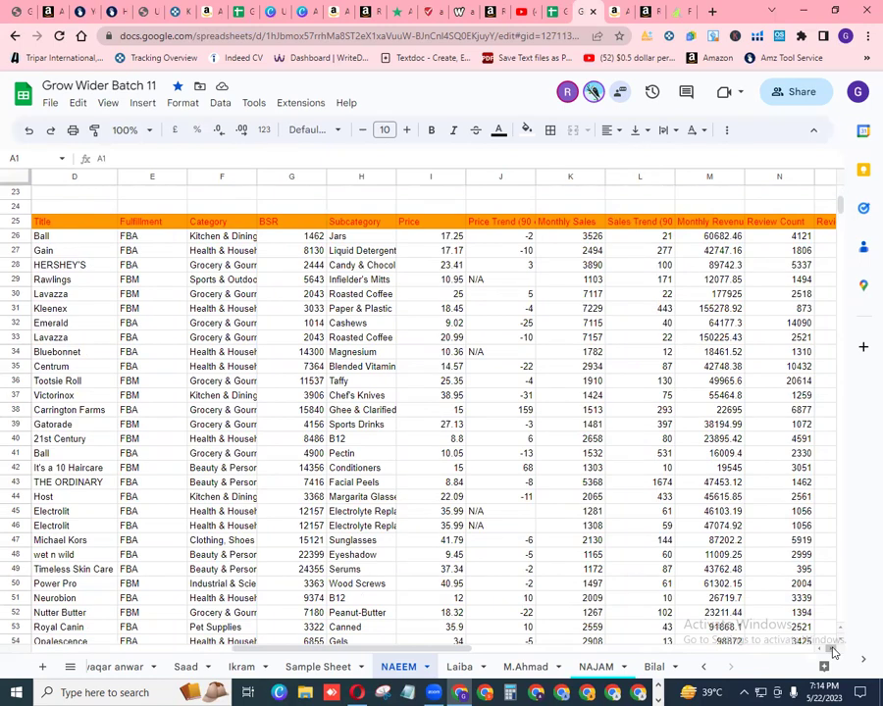
pyautogui.scroll(-5, 835, 645)
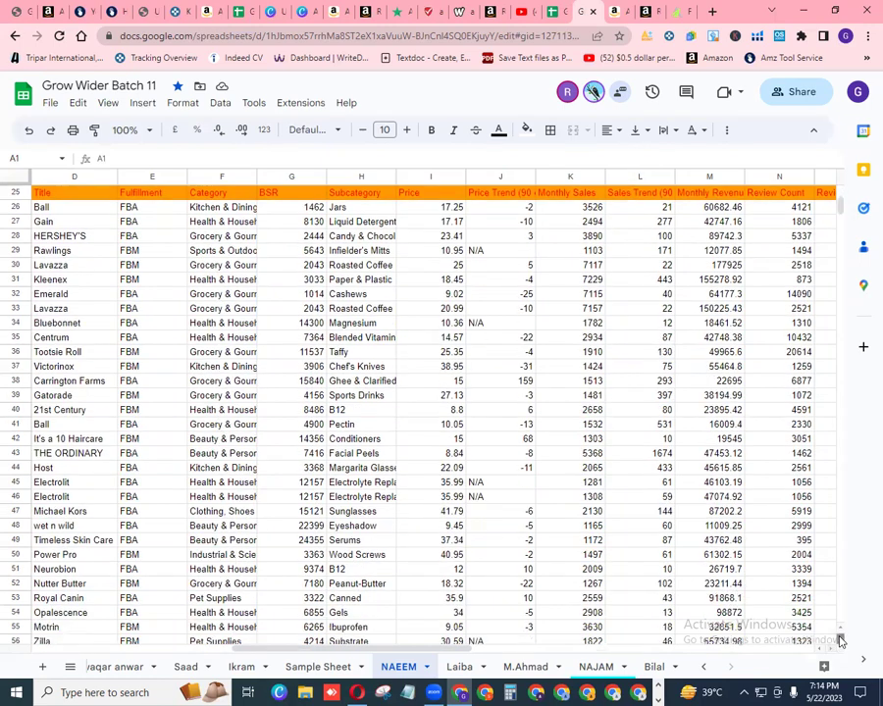
pyautogui.scroll(-12, 839, 640)
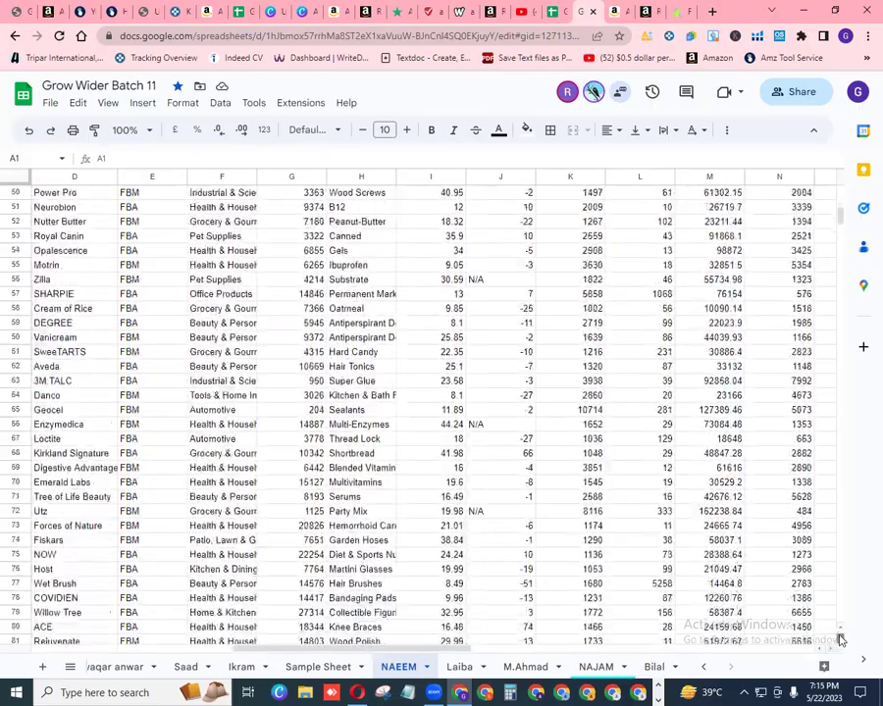
pyautogui.scroll(-19, 840, 640)
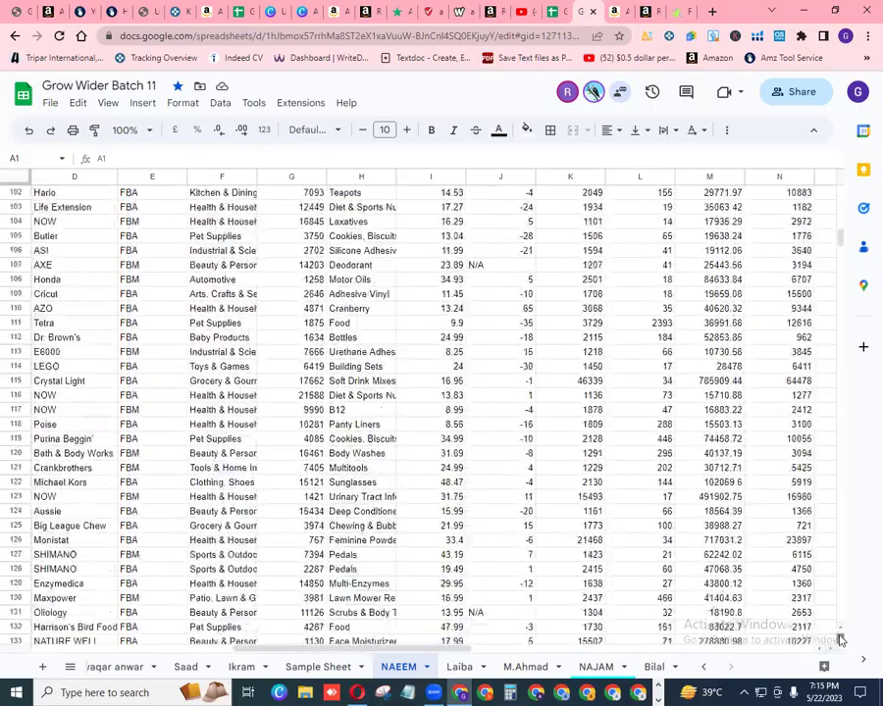
pyautogui.scroll(-20, 839, 641)
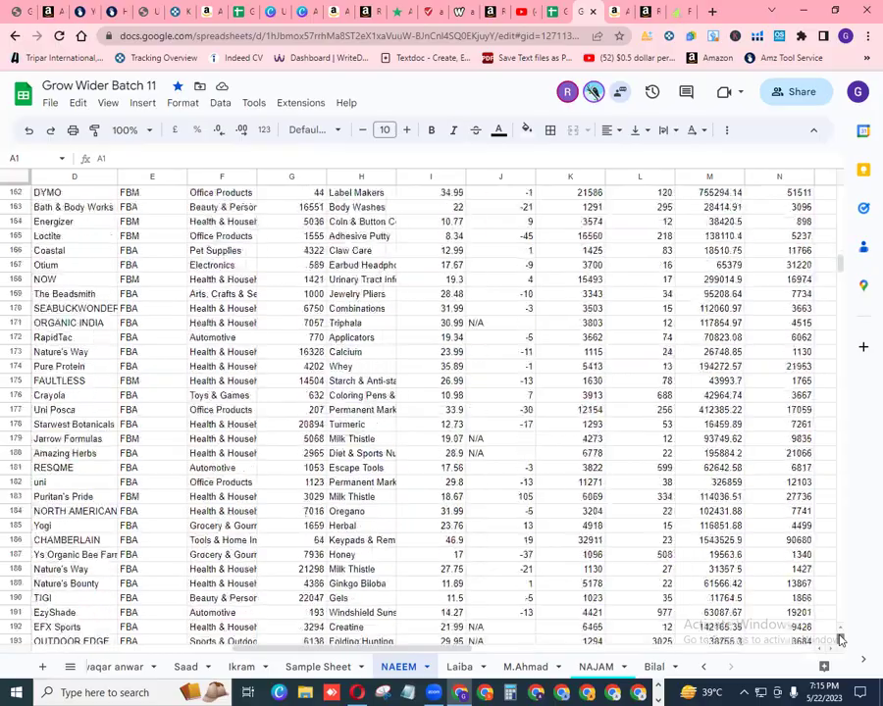
pyautogui.scroll(-20, 840, 640)
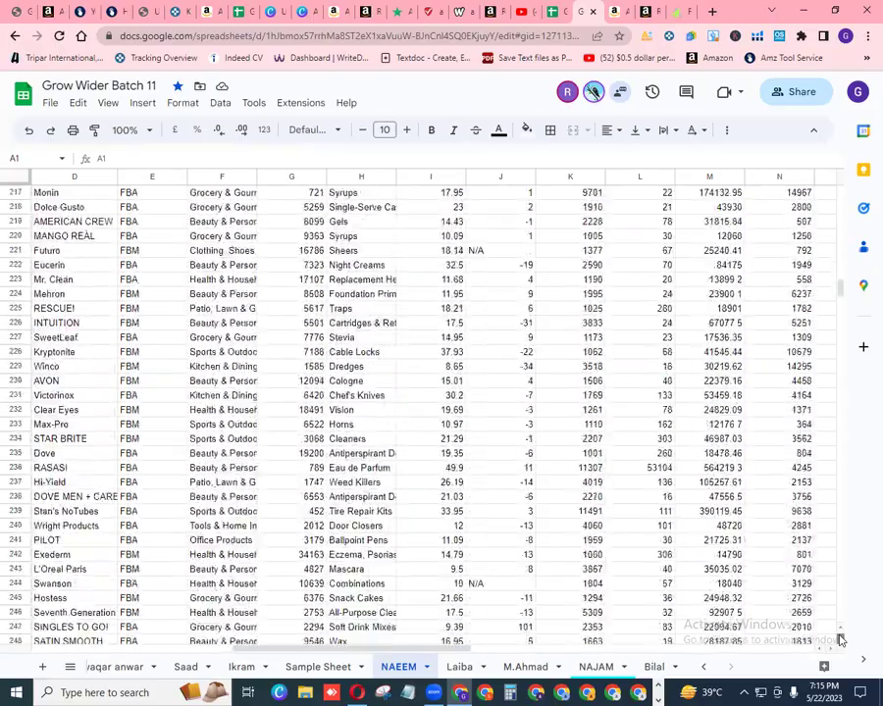
pyautogui.scroll(-20, 839, 640)
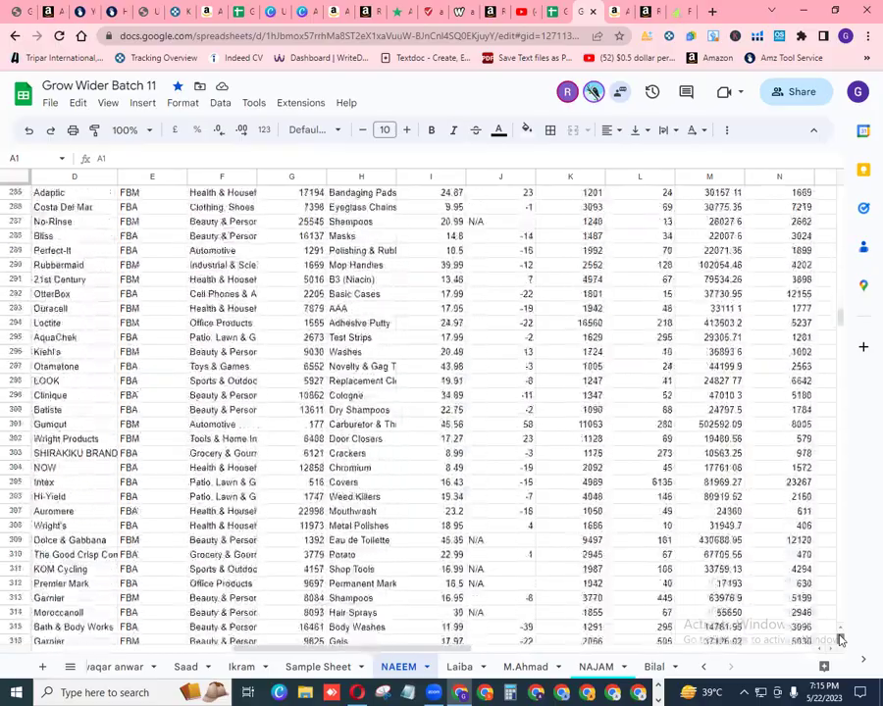
pyautogui.scroll(-20, 840, 640)
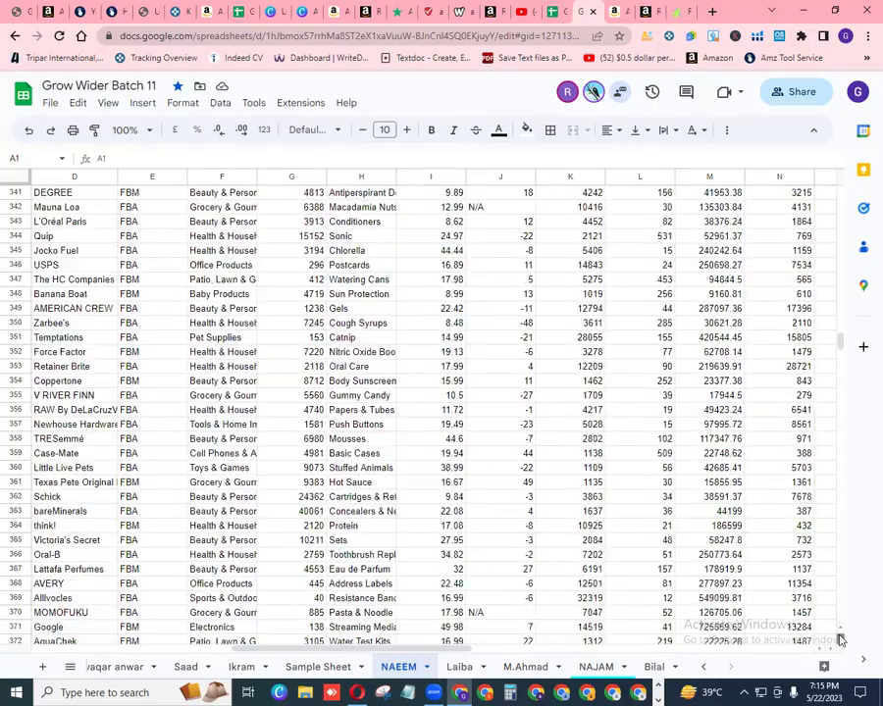
pyautogui.scroll(-20, 840, 640)
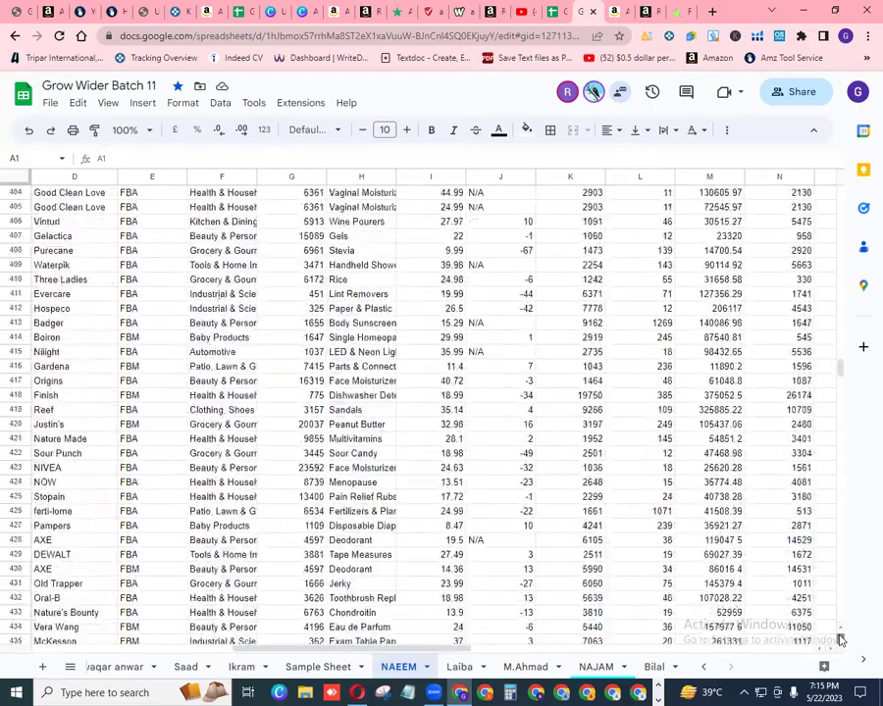
pyautogui.scroll(-12, 840, 641)
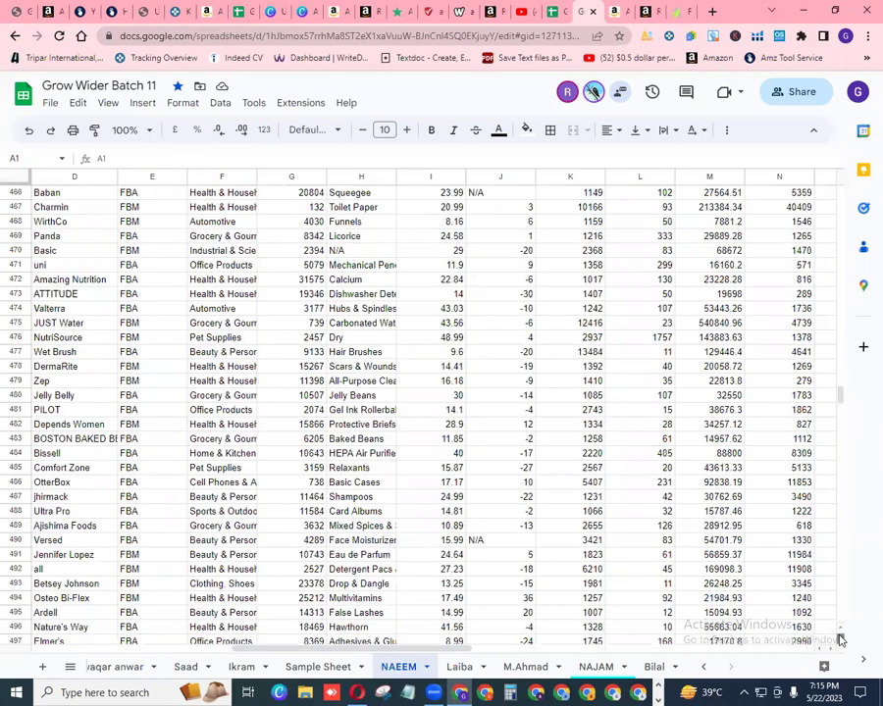
pyautogui.scroll(-3, 839, 640)
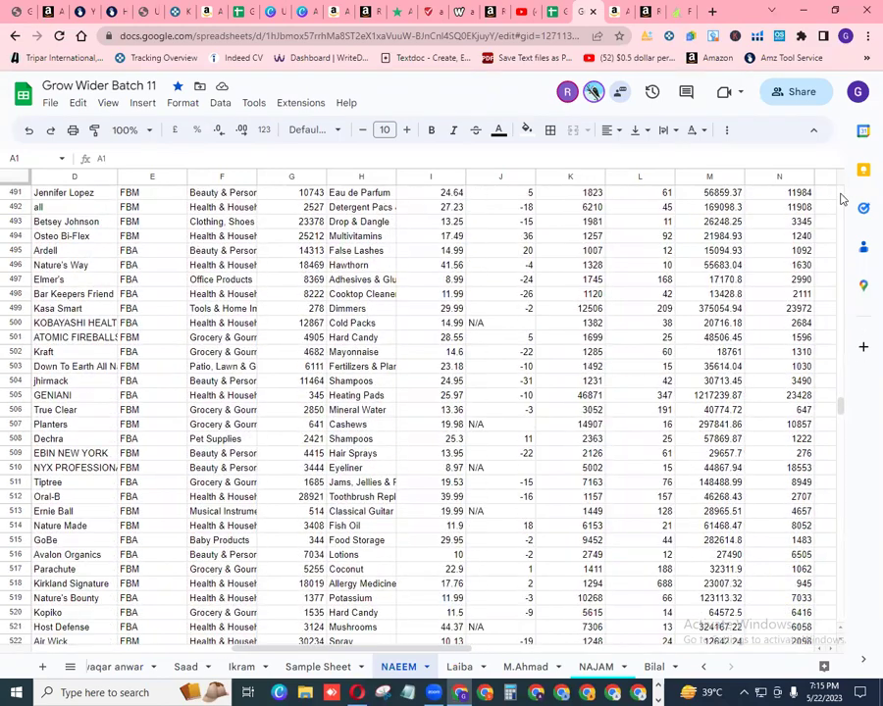
pyautogui.scroll(8, 839, 197)
pyautogui.click(840, 197)
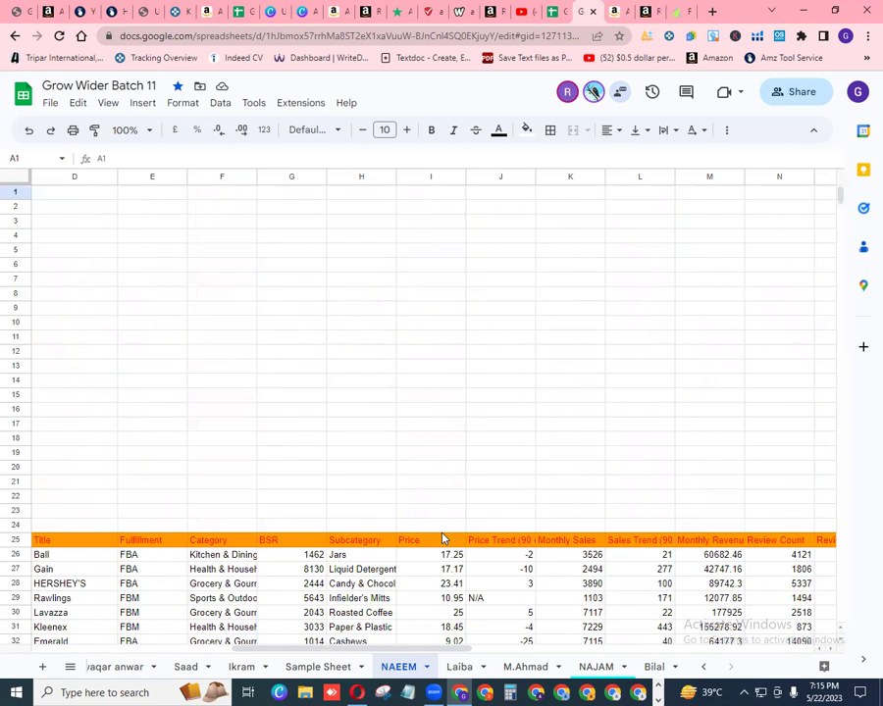
pyautogui.moveTo(359, 650); pyautogui.dragTo(102, 661)
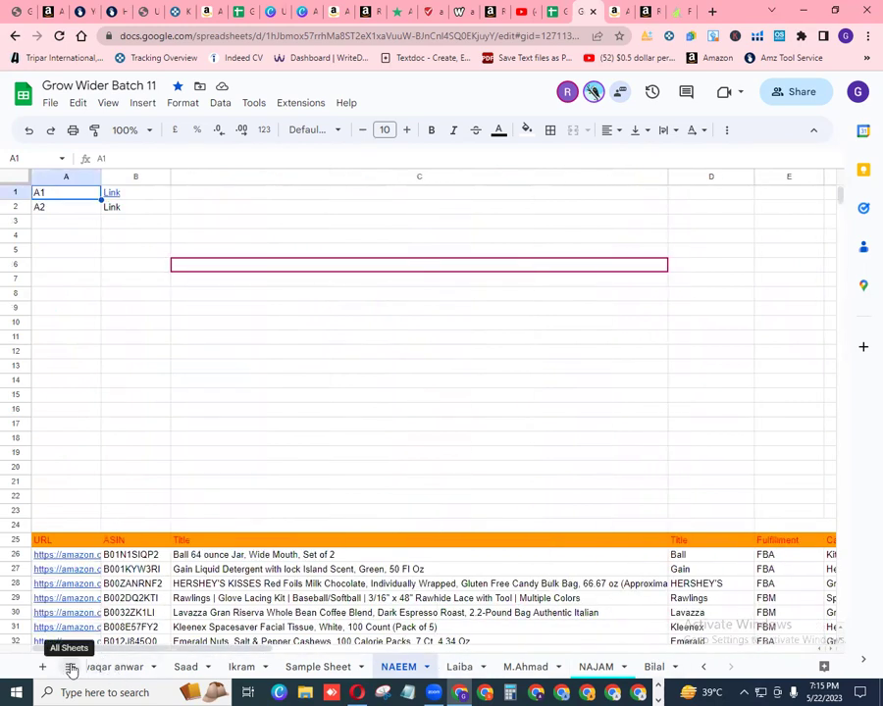
# - Return to the performance sheet and enter 8 for student 5 in cell E10 under A #03
pyautogui.click(71, 669)
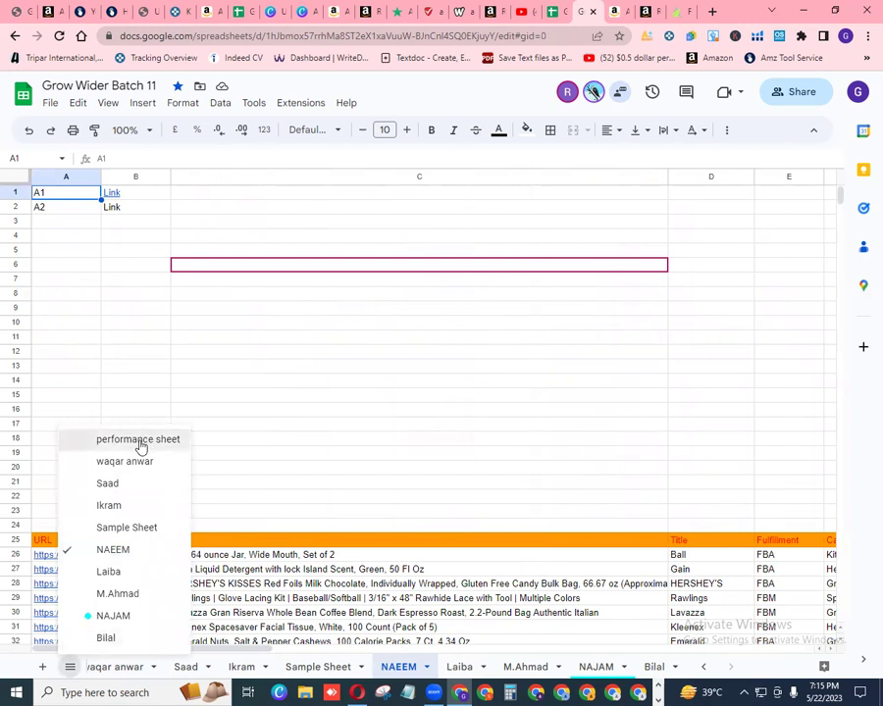
pyautogui.click(140, 443)
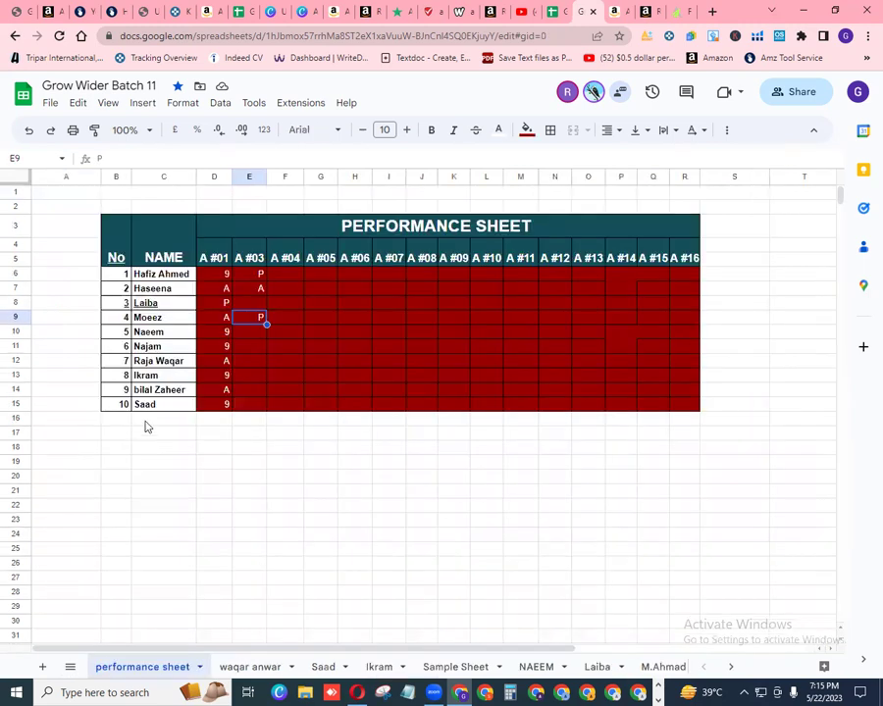
pyautogui.click(249, 338)
pyautogui.write('8')
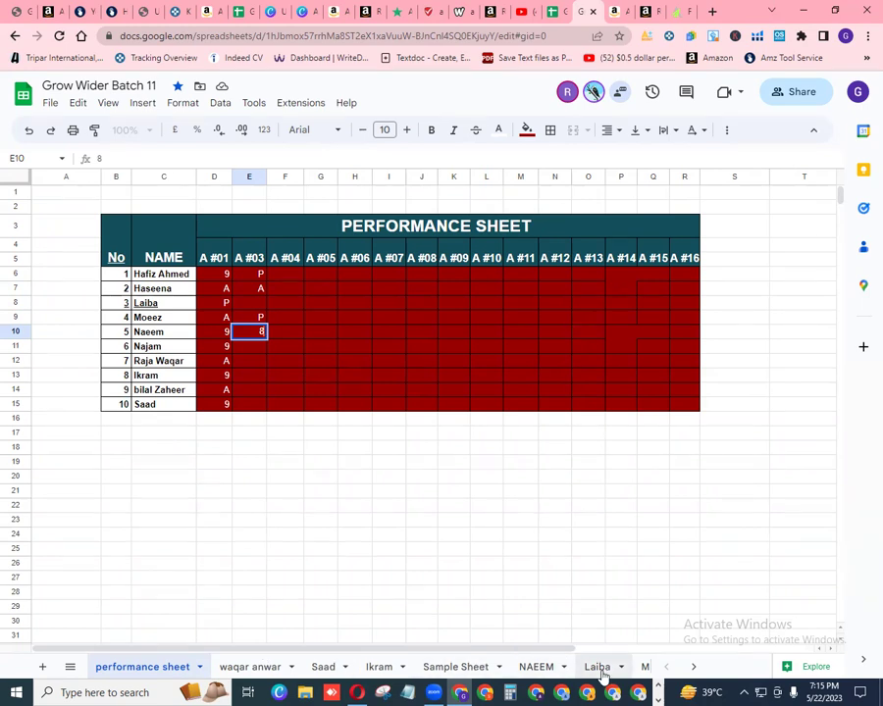
# - Open the sixth student's individual sheet and review the Black Box filter screenshots in the A 2 Canva submission
pyautogui.click(691, 667)
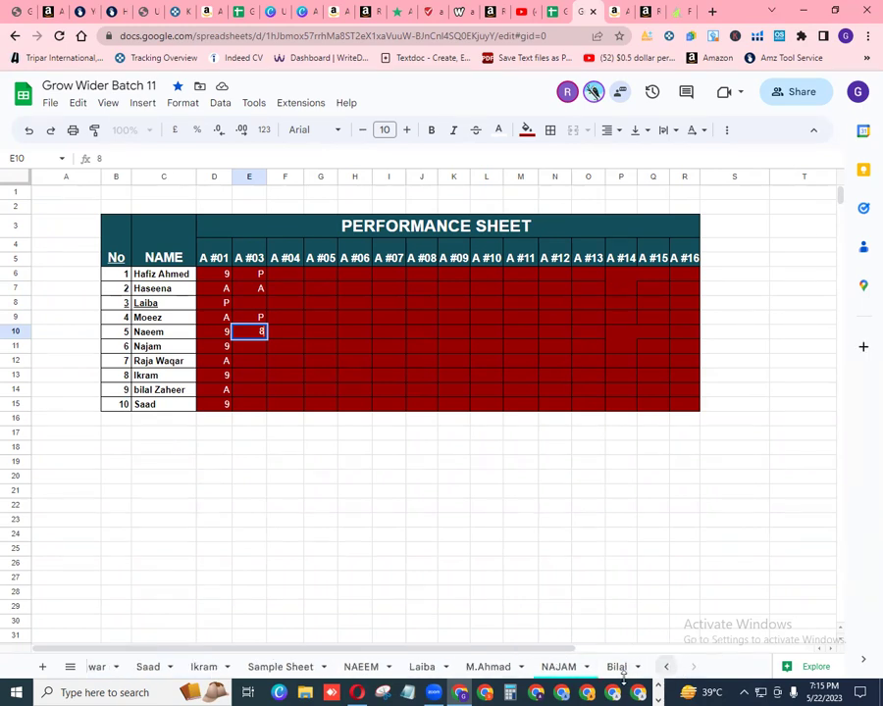
pyautogui.click(555, 670)
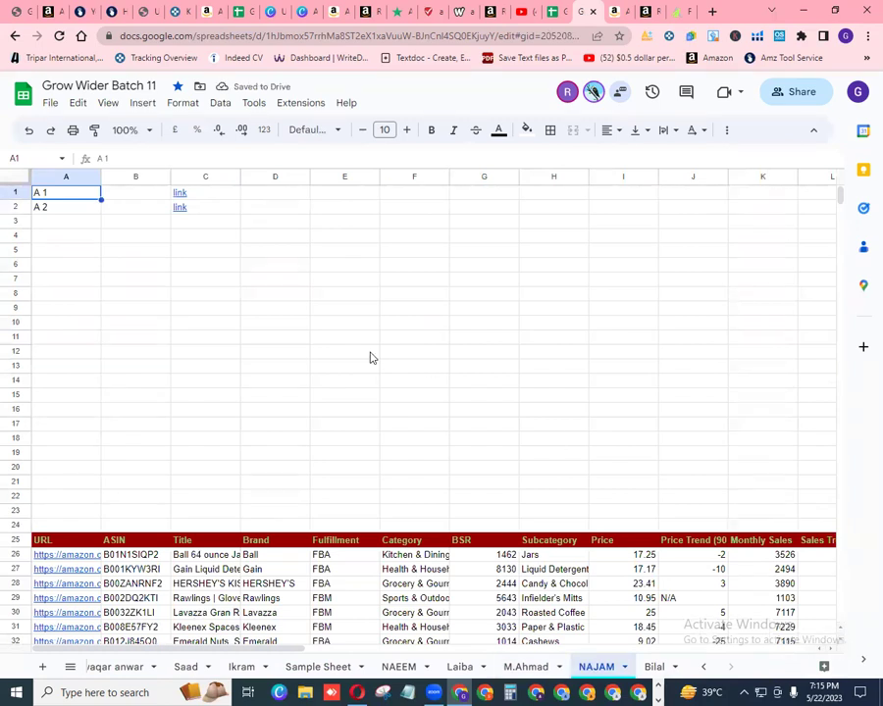
pyautogui.moveTo(179, 211)
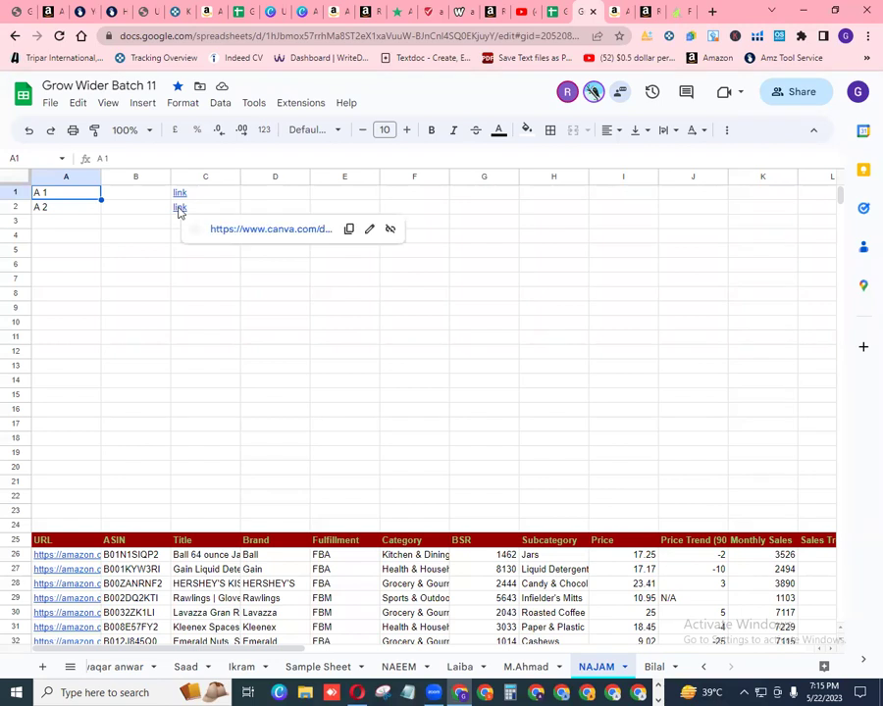
pyautogui.click(265, 230)
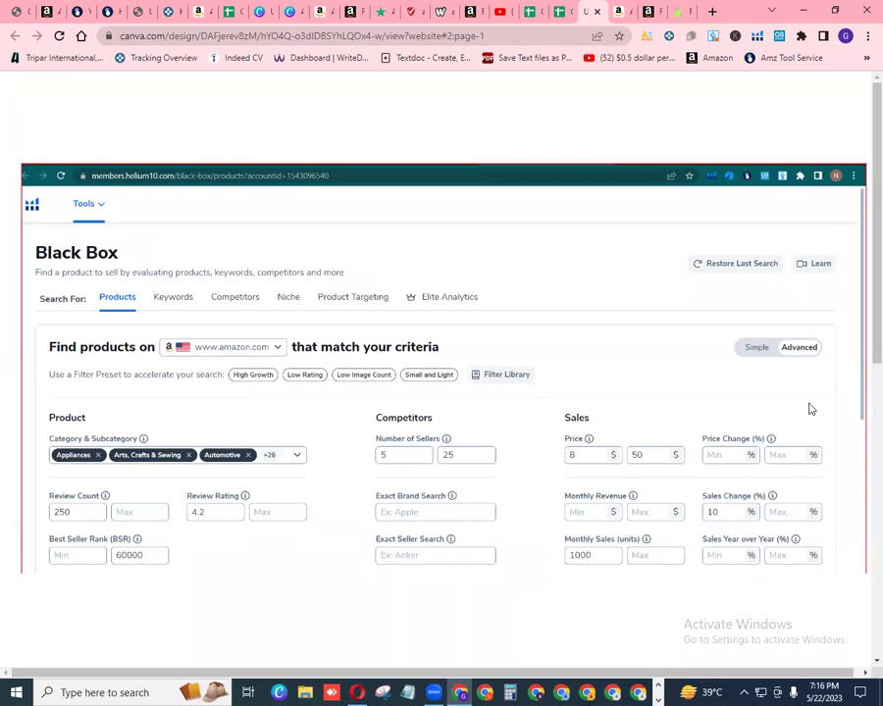
pyautogui.scroll(-2, 861, 400)
pyautogui.scroll(-5, 862, 549)
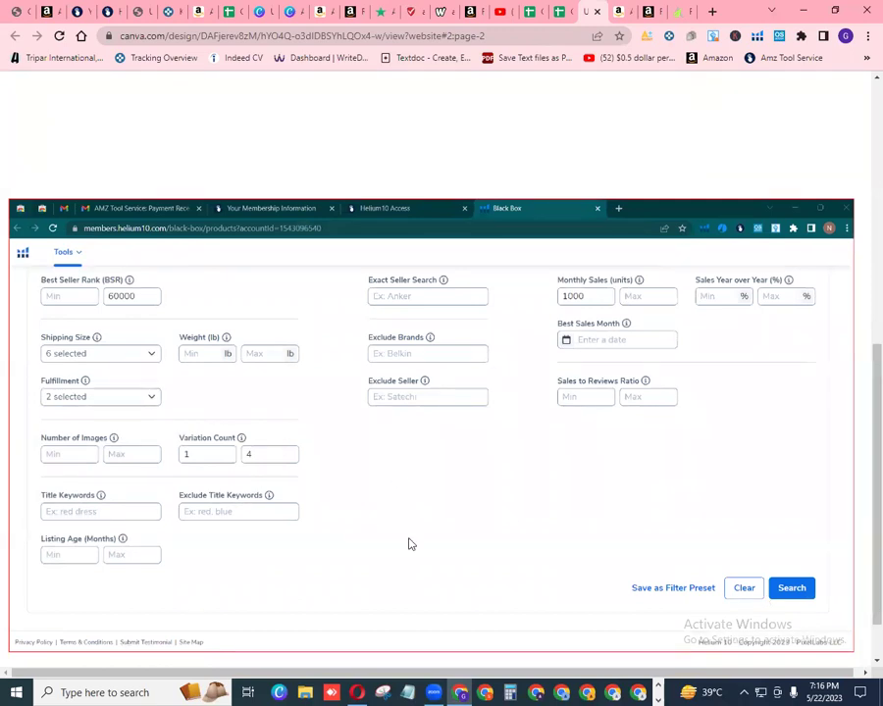
pyautogui.scroll(5, 861, 384)
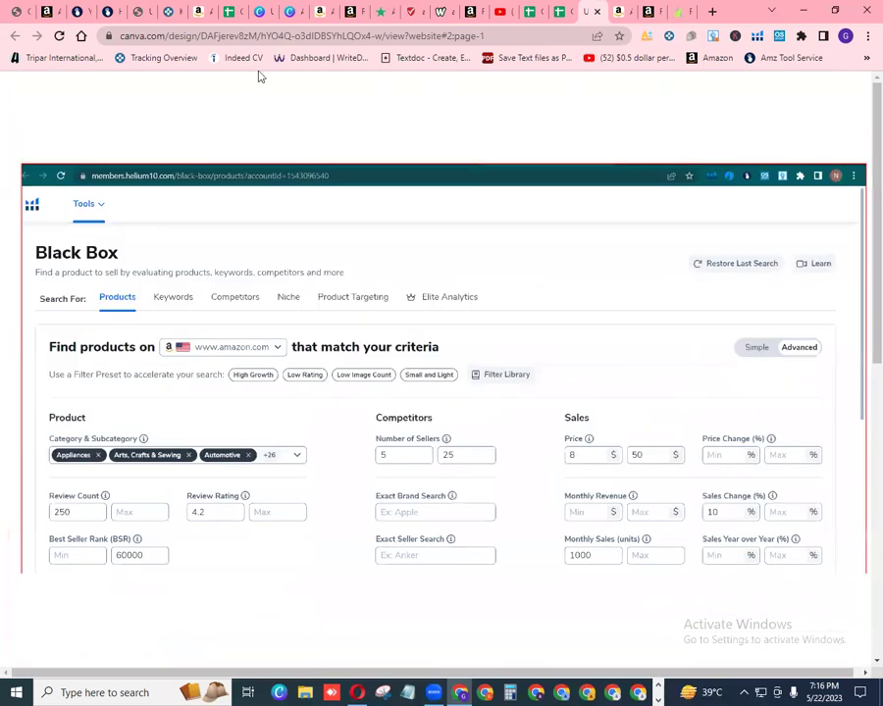
pyautogui.hotkey('ctrl', 'shift', 'Tab')
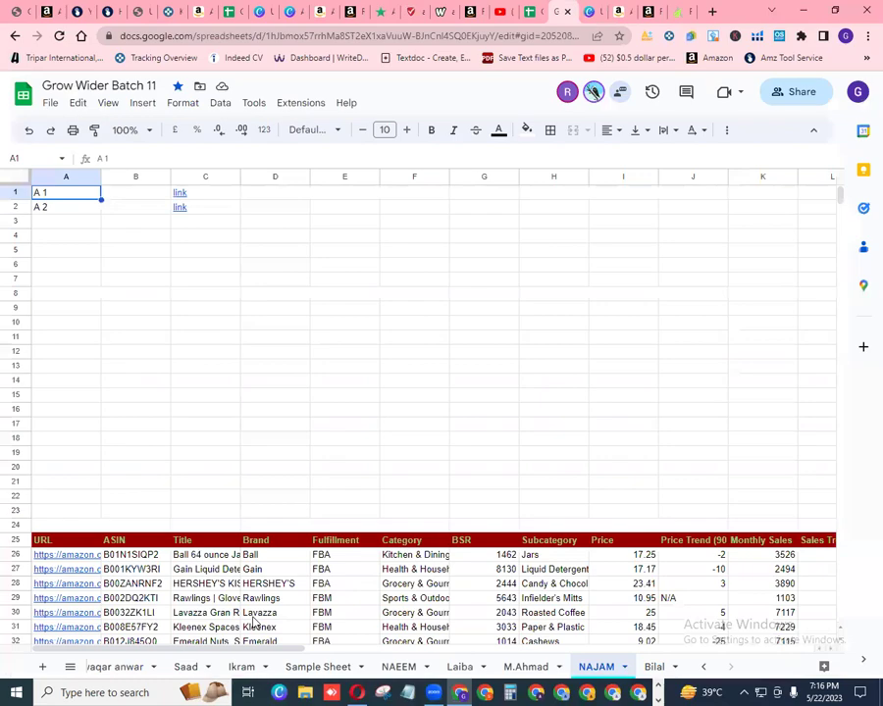
# - Examine the sixth student's product table down to its last row, including the category, BSR, price, sales, revenue and review columns
pyautogui.scroll(-4, 843, 640)
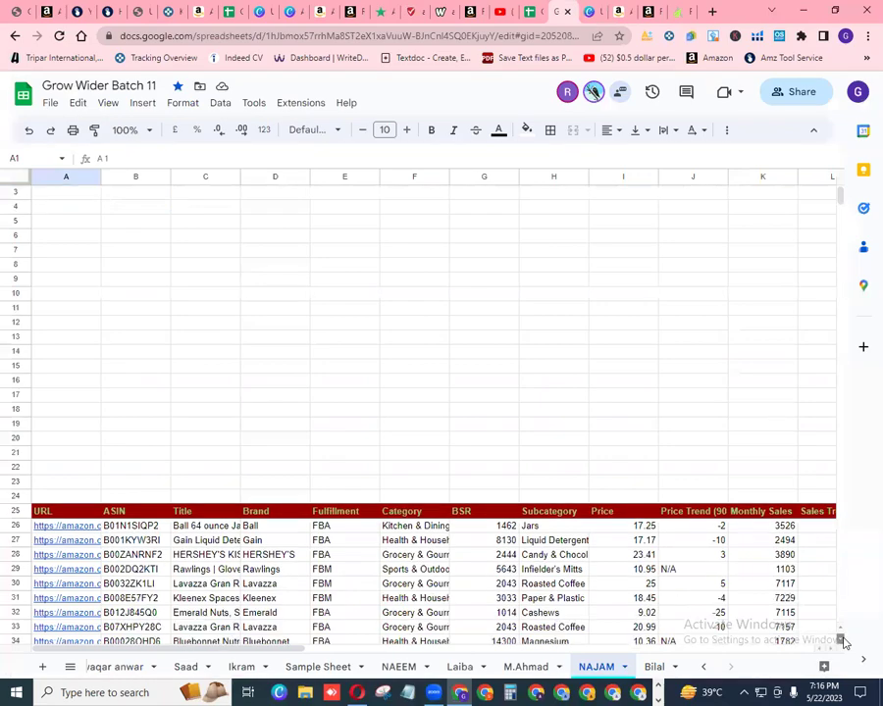
pyautogui.scroll(-8, 843, 639)
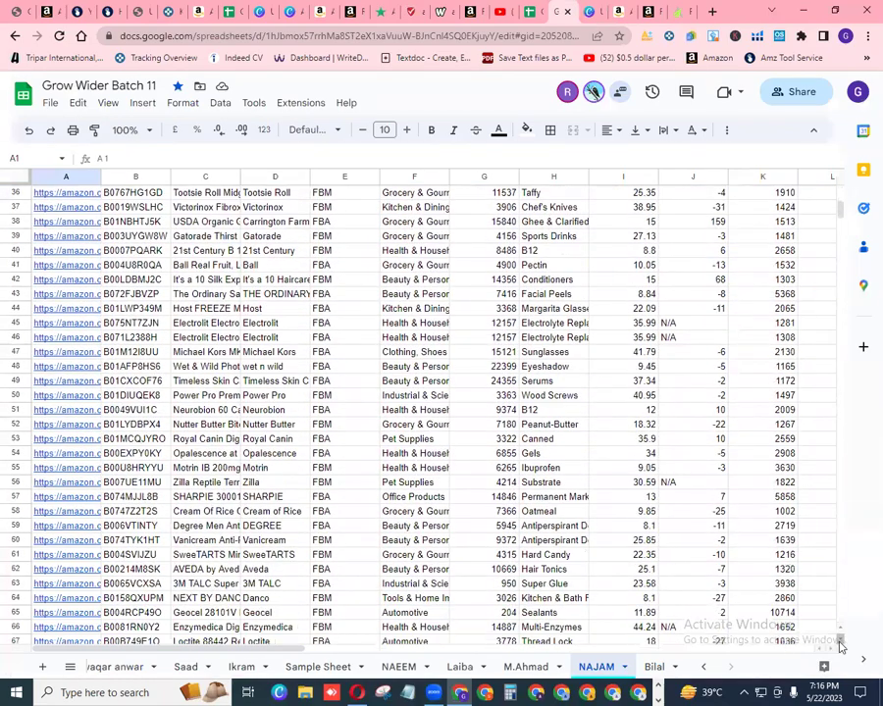
pyautogui.hscroll(2, 836, 647)
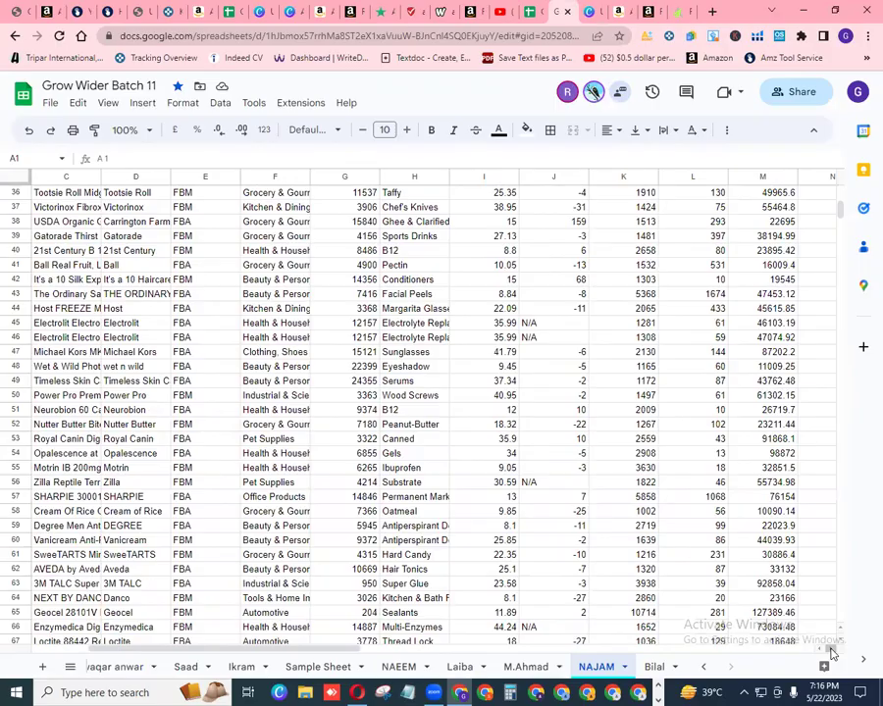
pyautogui.hscroll(1, 832, 652)
pyautogui.scroll(-1, 841, 643)
pyautogui.scroll(-18, 840, 642)
pyautogui.scroll(-9, 840, 642)
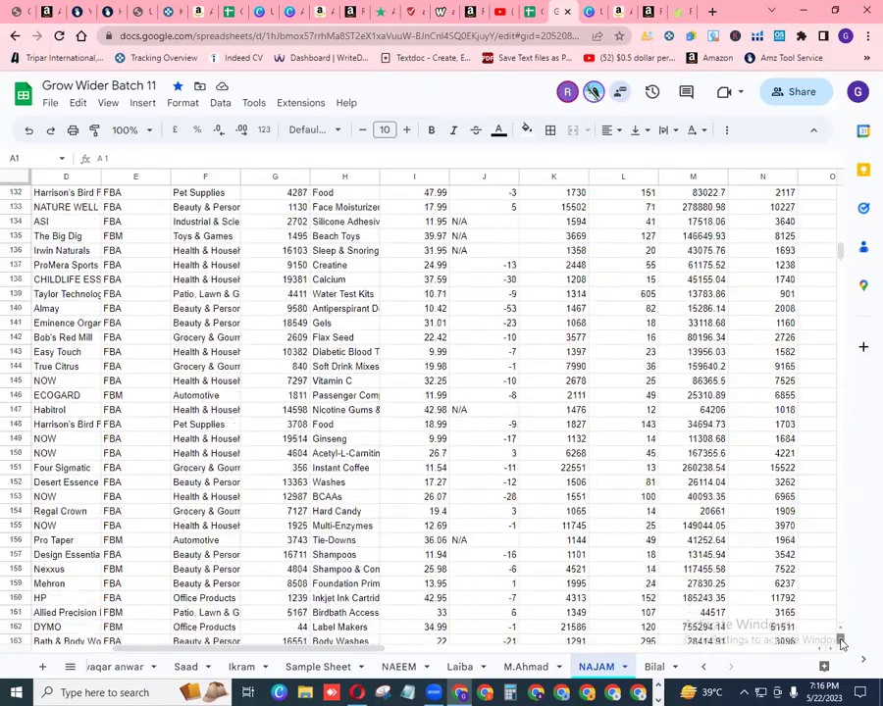
pyautogui.scroll(-16, 840, 642)
pyautogui.scroll(-18, 841, 643)
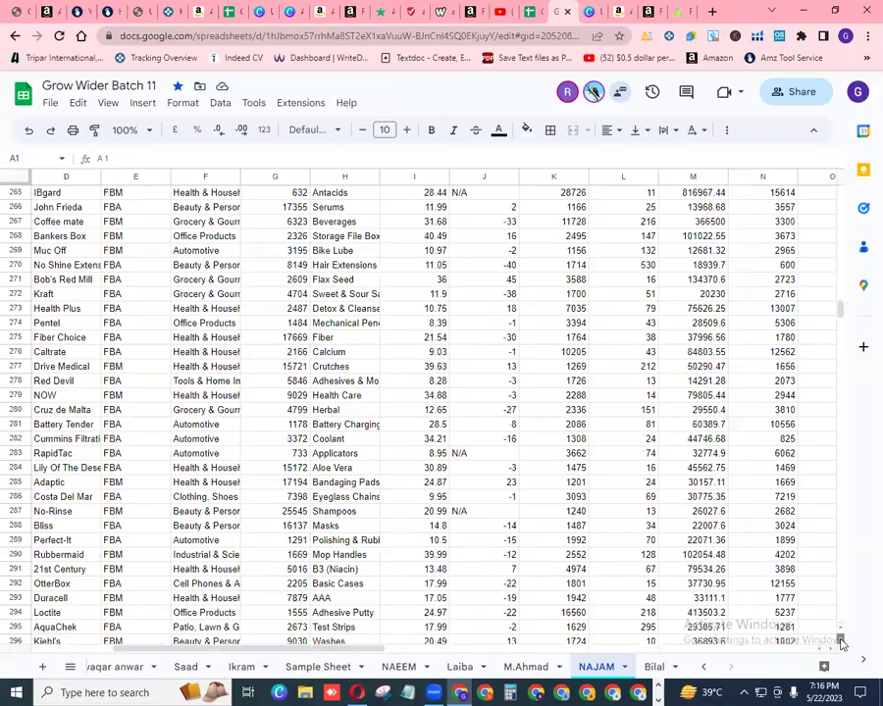
pyautogui.scroll(-16, 840, 642)
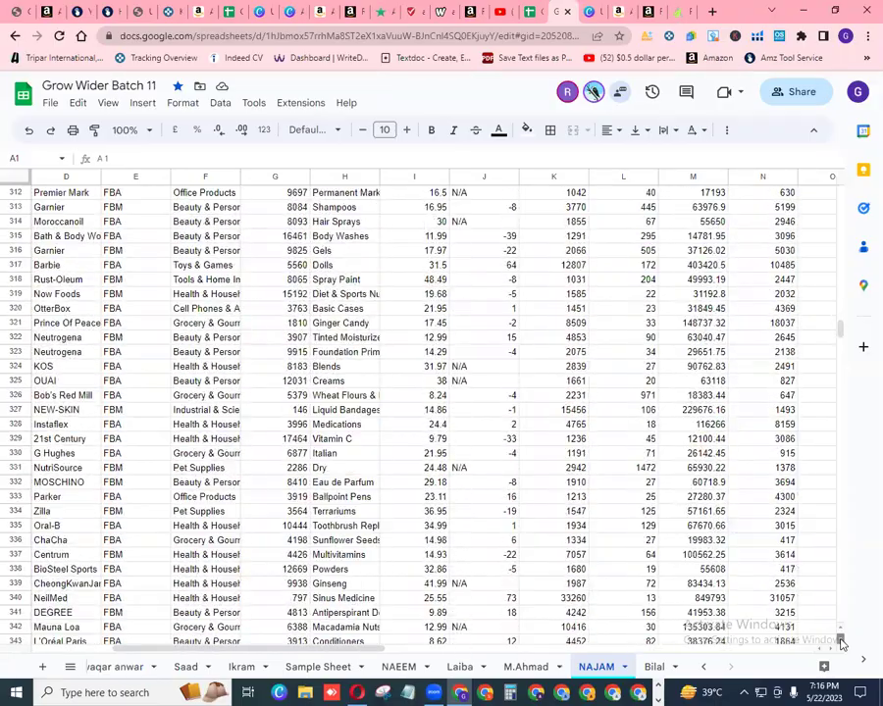
pyautogui.scroll(-20, 840, 642)
pyautogui.scroll(-20, 840, 642)
pyautogui.scroll(-17, 840, 642)
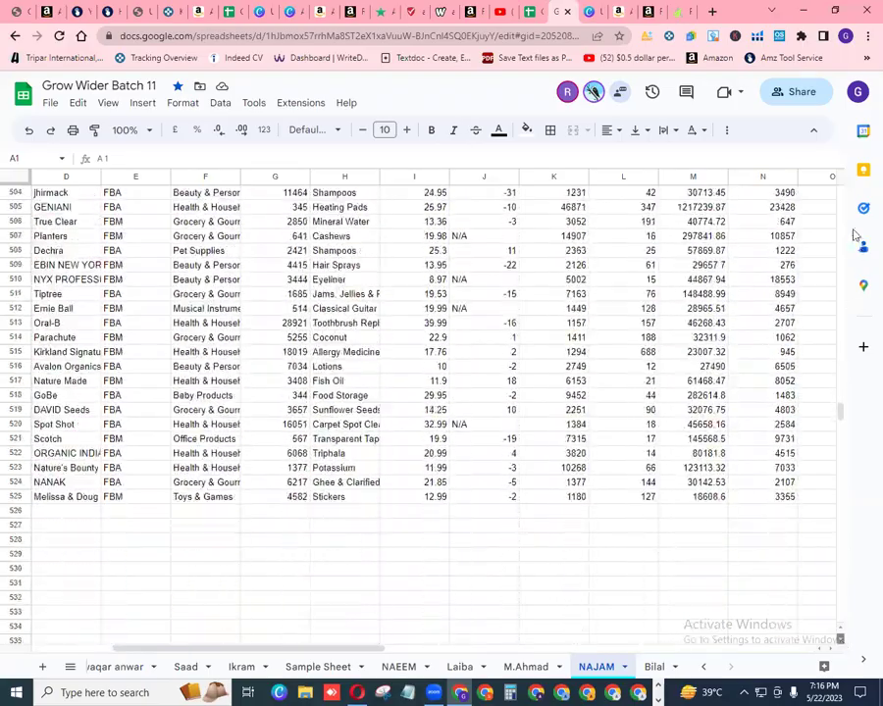
pyautogui.scroll(20, 840, 194)
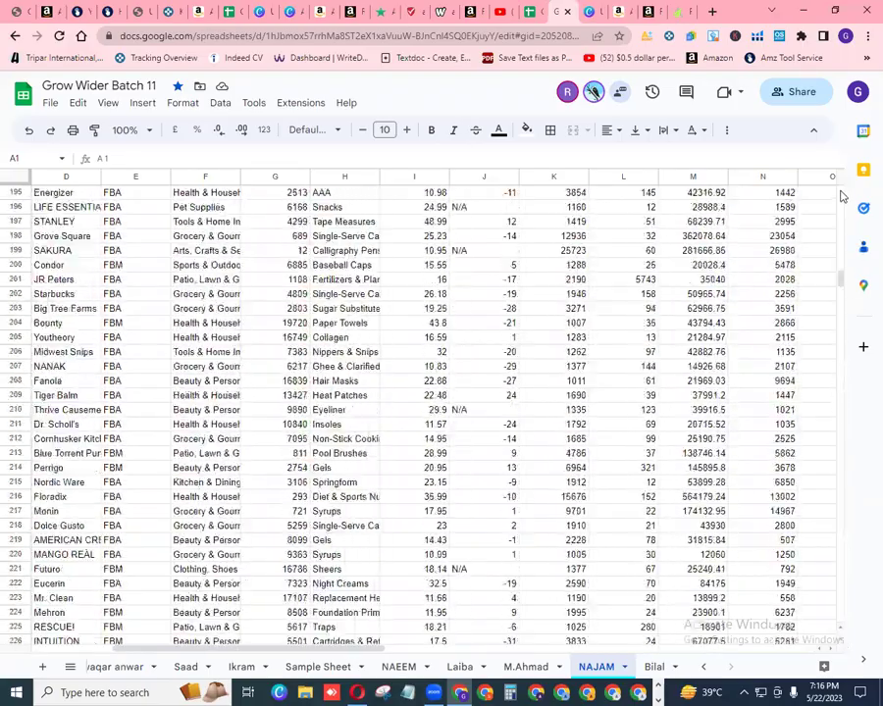
pyautogui.scroll(20, 841, 194)
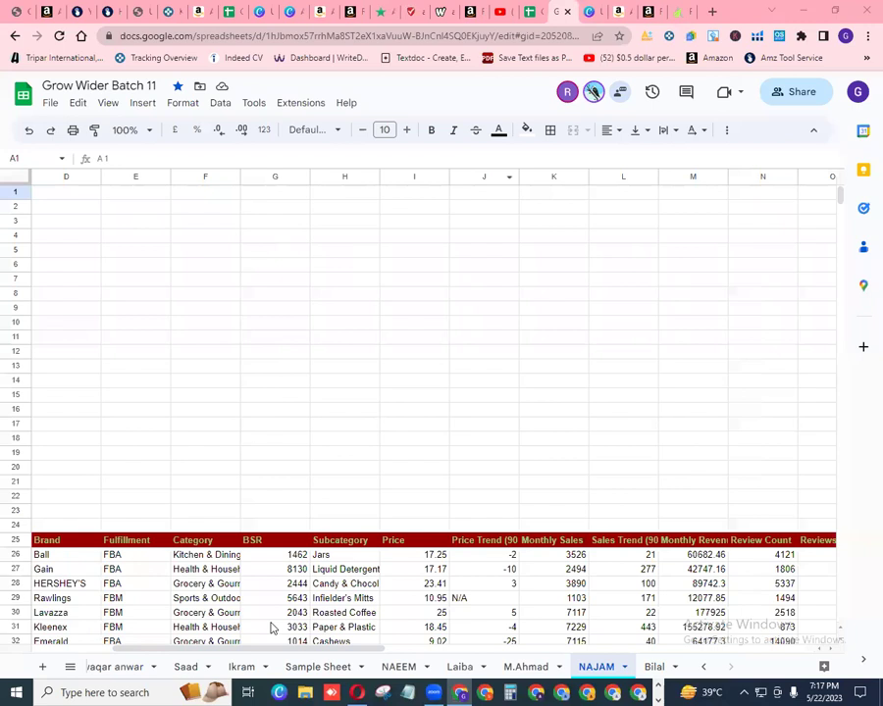
# - On the performance sheet, enter 9 for student 6 in cell E11 under A #03
pyautogui.click(70, 667)
pyautogui.click(143, 438)
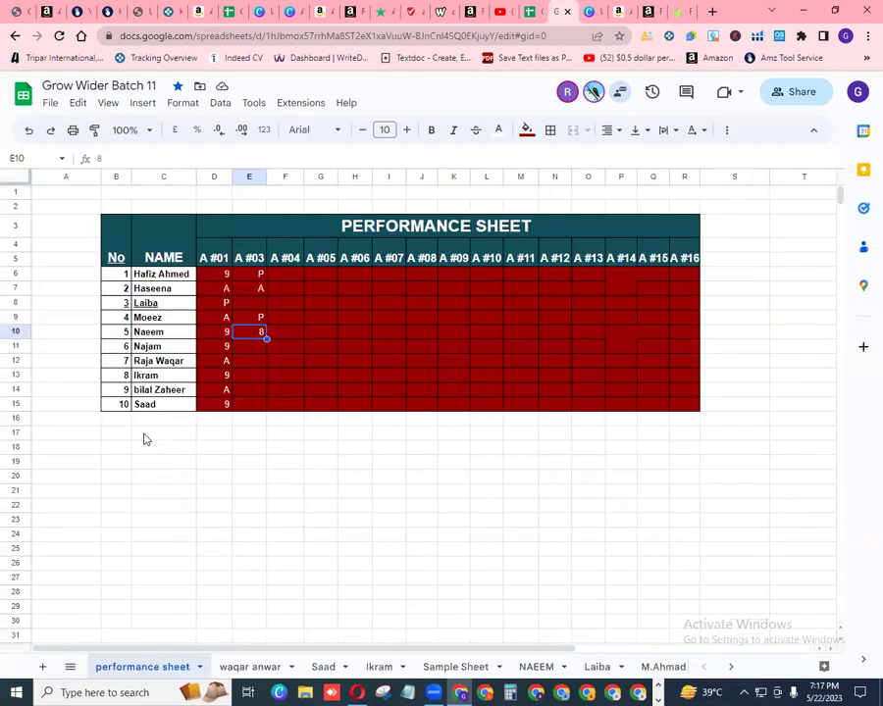
pyautogui.click(245, 348)
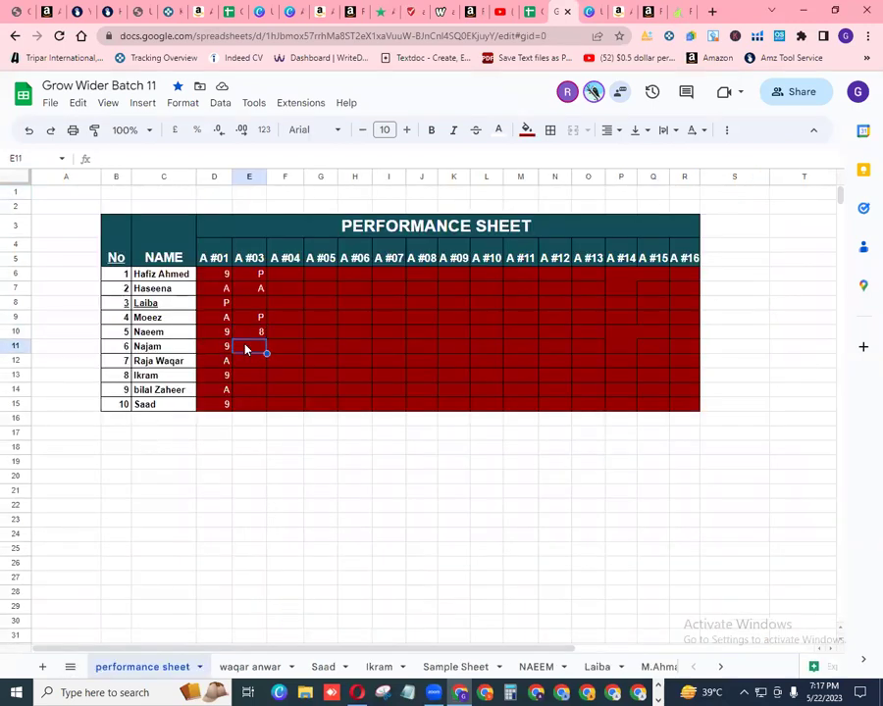
pyautogui.write('9')
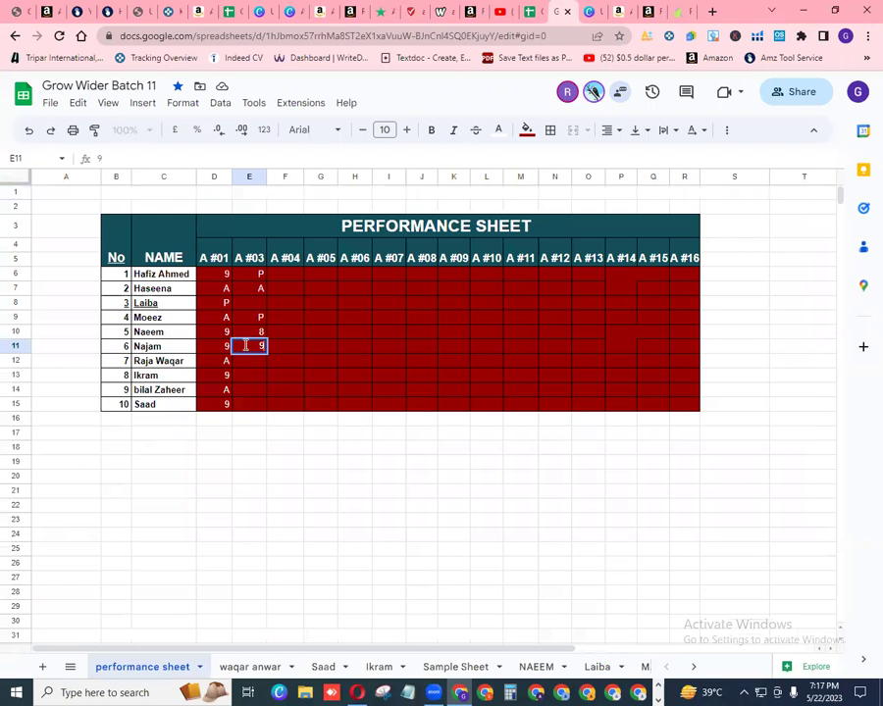
# - Open the A2 Canva submission from the seventh student's individual sheet and return to the performance sheet
pyautogui.click(263, 669)
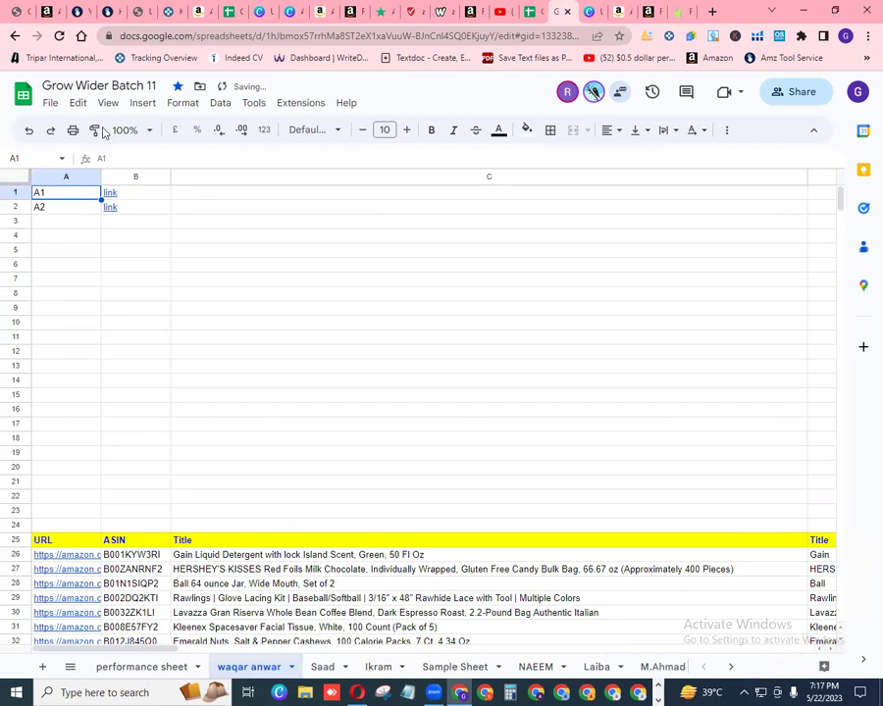
pyautogui.moveTo(111, 207)
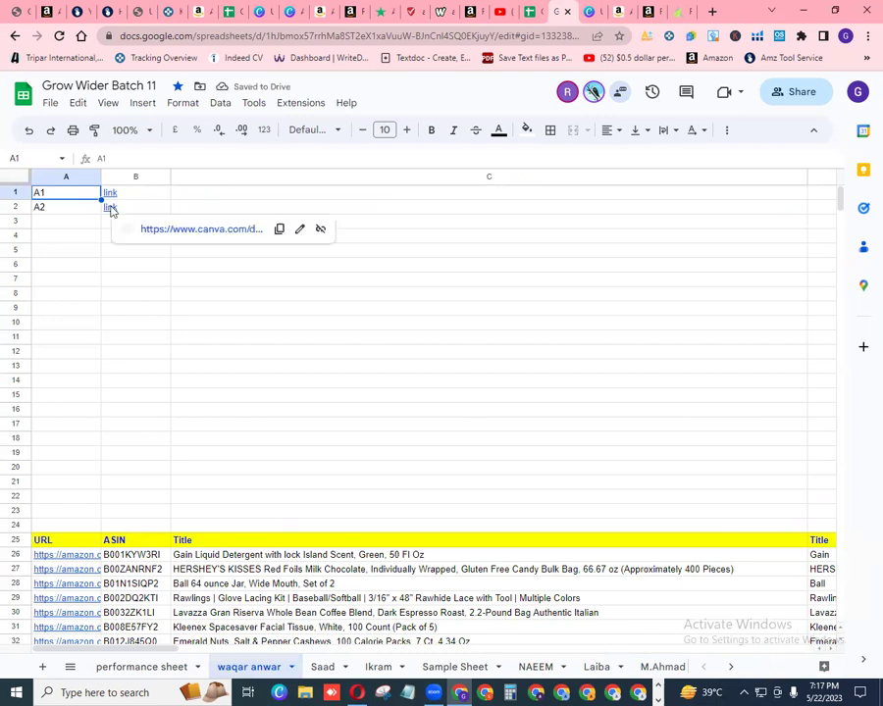
pyautogui.click(207, 233)
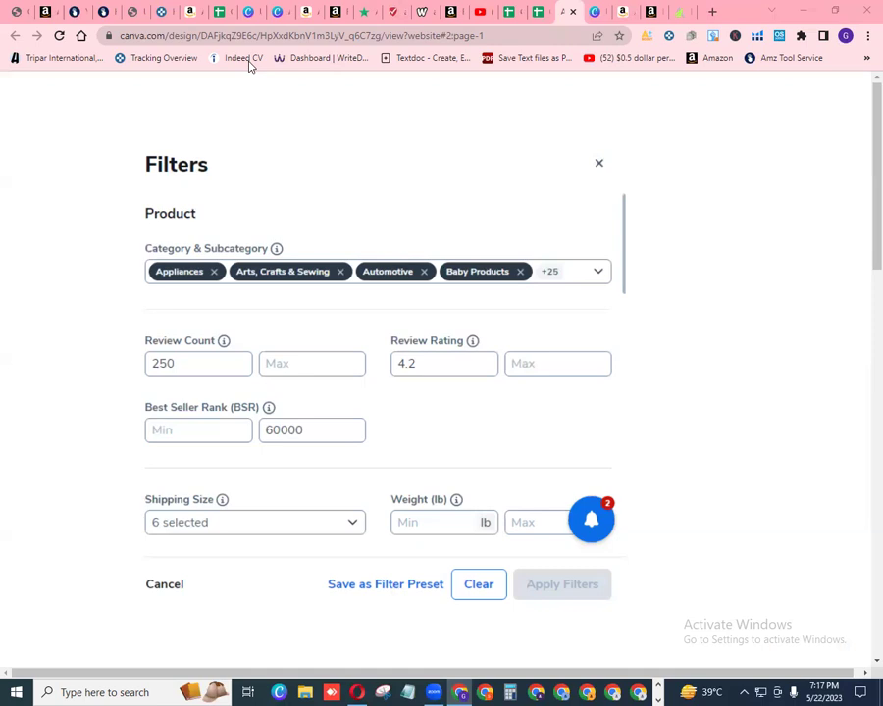
pyautogui.click(541, 11)
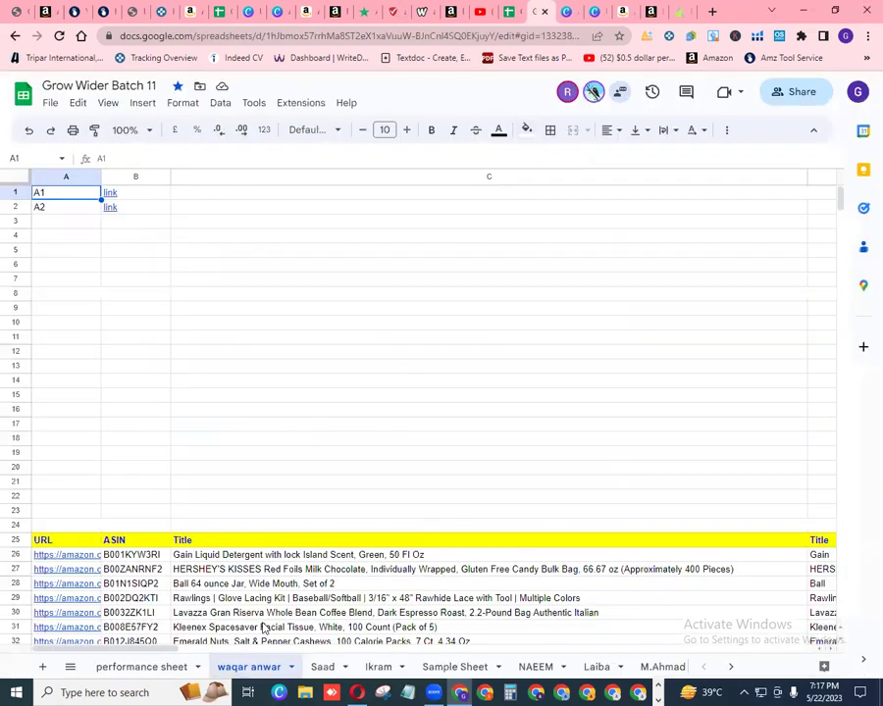
pyautogui.click(143, 667)
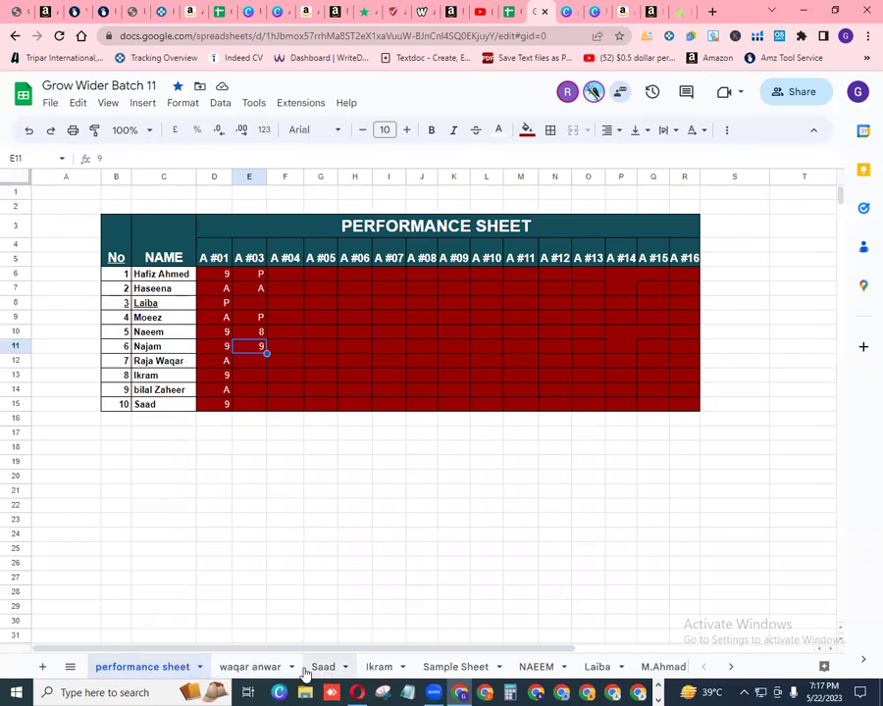
# - Open the seventh student's A1 Canva submission and review its Amazon US and UK delivery-location screenshots through the fourth page
pyautogui.click(253, 667)
pyautogui.moveTo(139, 204)
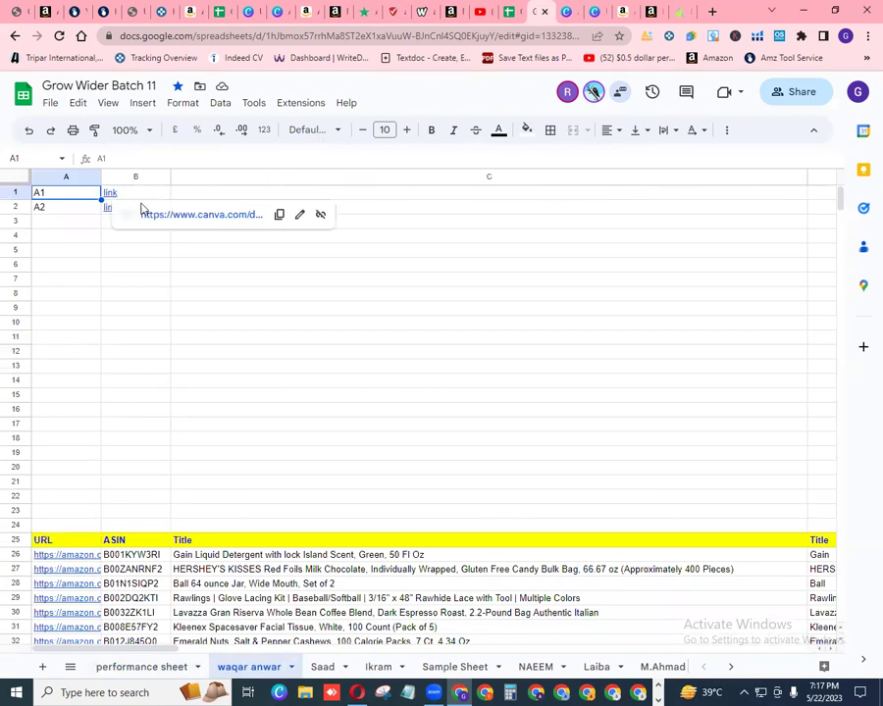
pyautogui.click(191, 215)
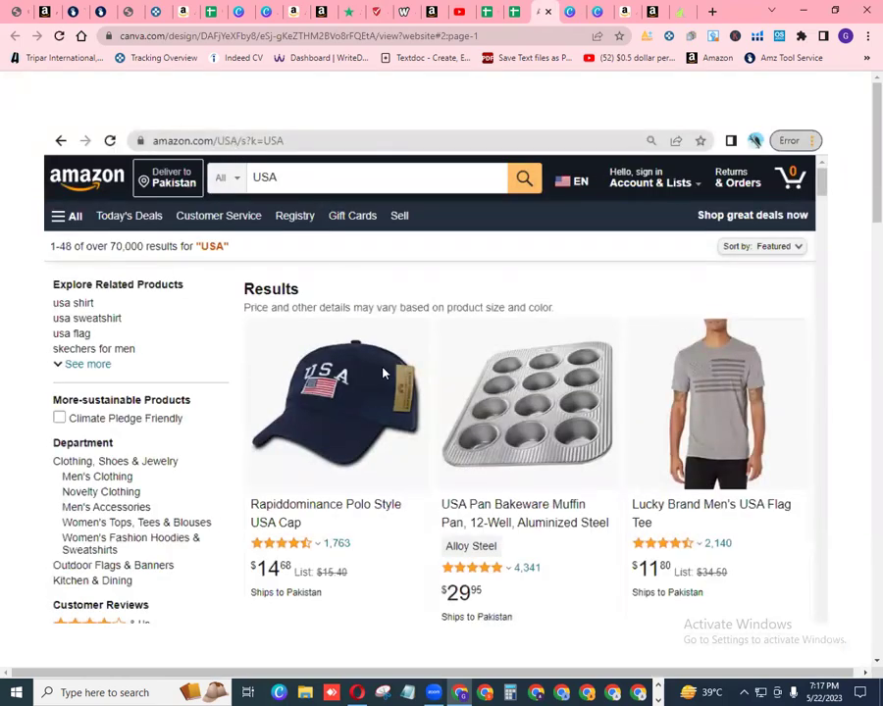
pyautogui.scroll(-5, 861, 240)
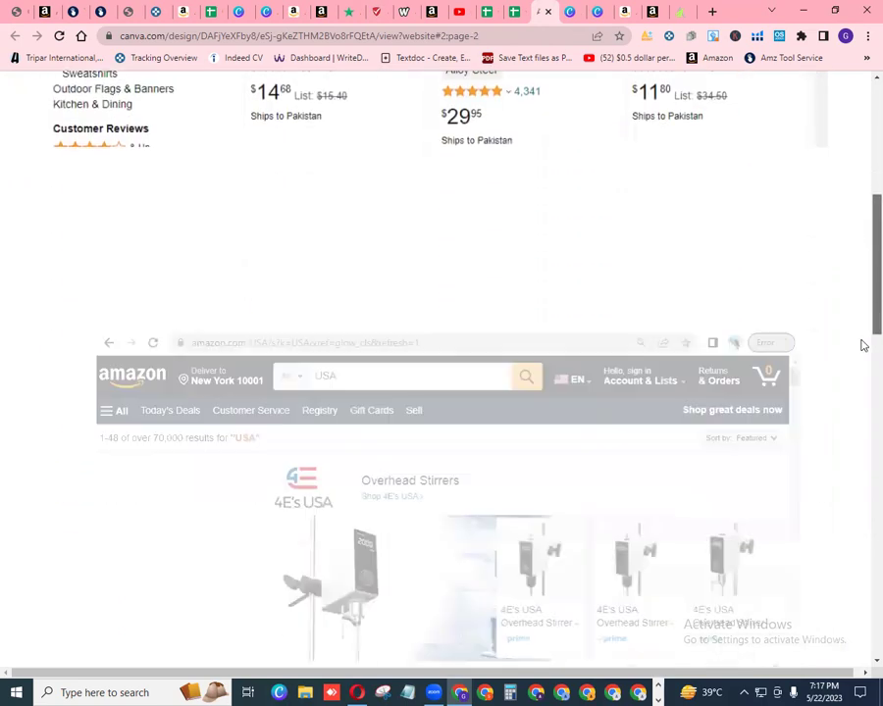
pyautogui.scroll(-2, 861, 345)
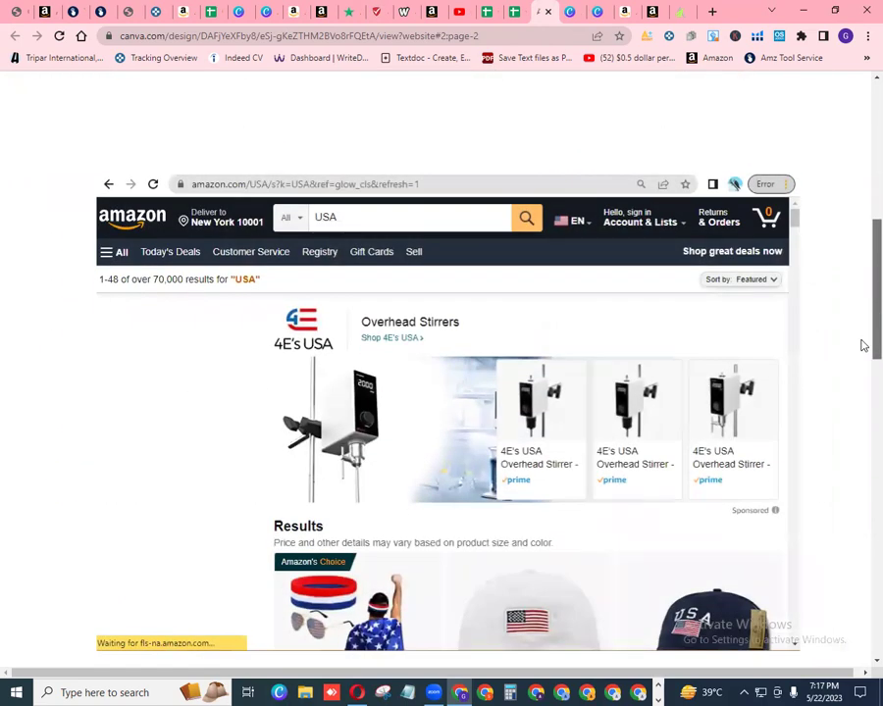
pyautogui.moveTo(861, 346); pyautogui.dragTo(861, 484)
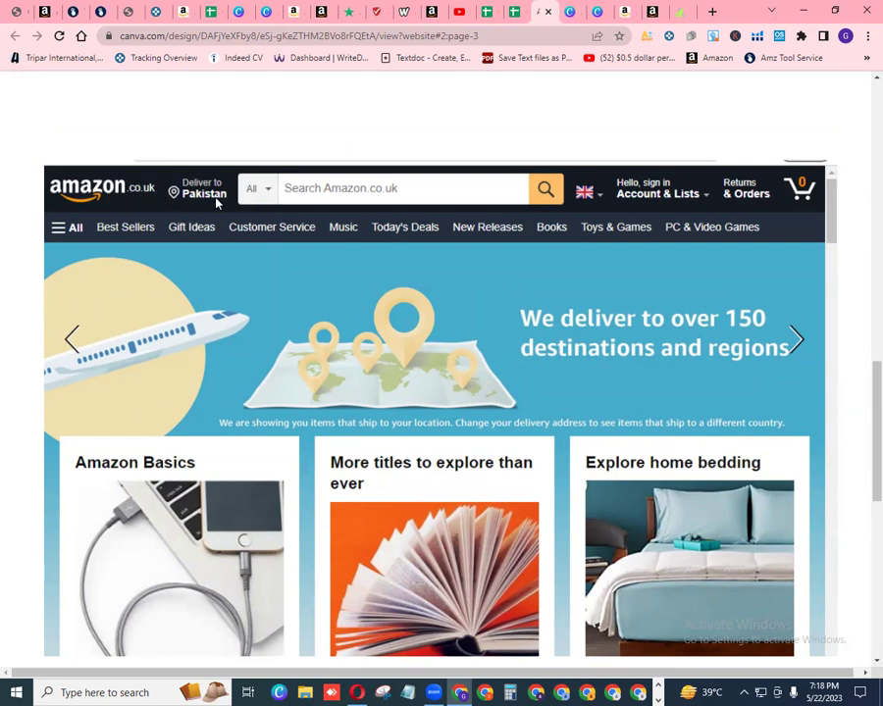
pyautogui.moveTo(862, 460); pyautogui.dragTo(862, 608)
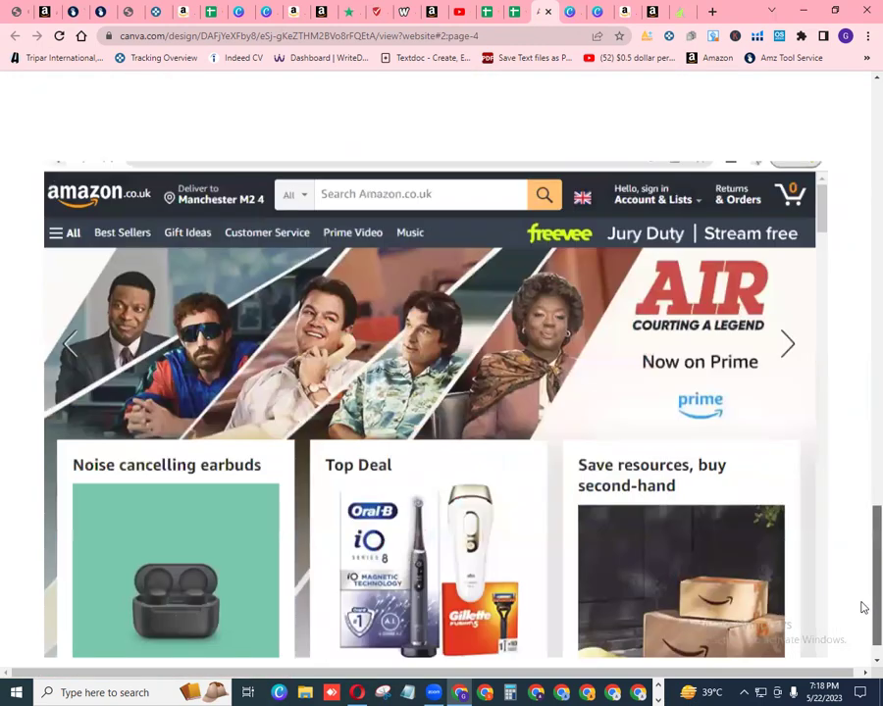
pyautogui.scroll(-1, 862, 608)
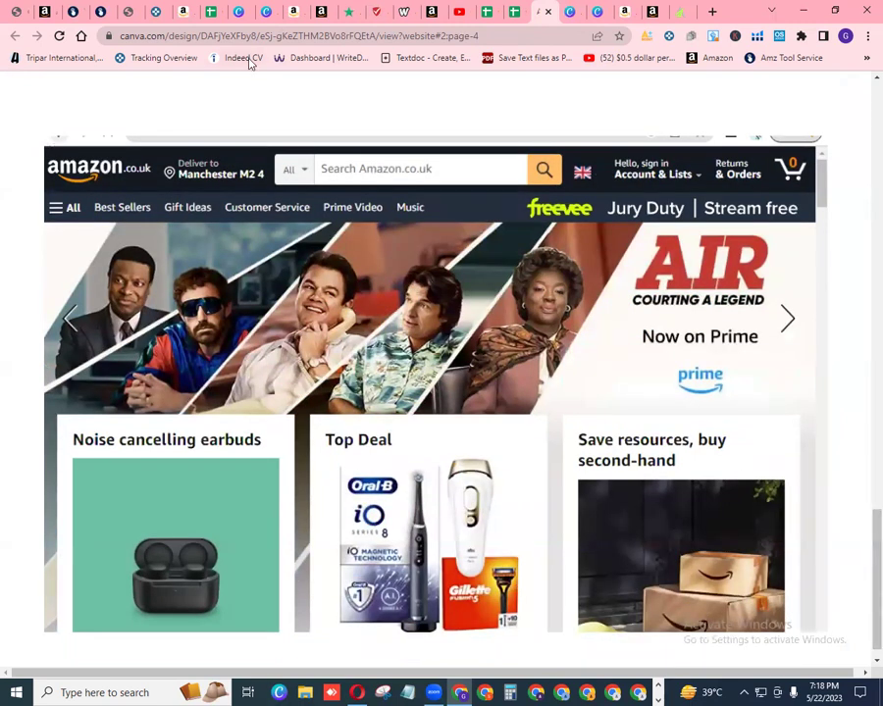
# - Review the filter screenshots in the seventh student's A2 Canva submission through the third page, including the BSR, seller-count and price limits
pyautogui.click(569, 13)
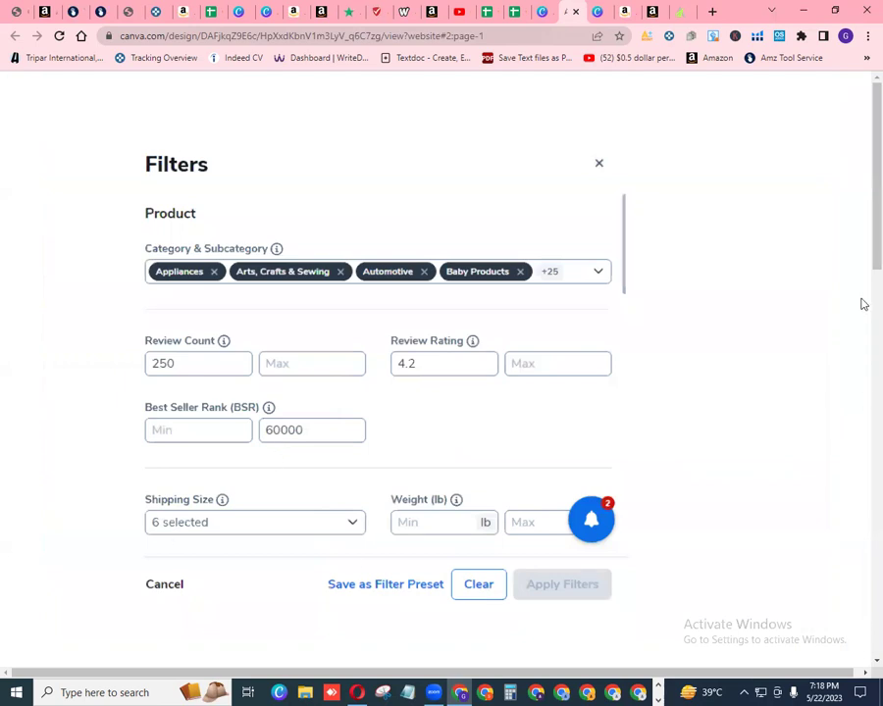
pyautogui.moveTo(862, 246); pyautogui.dragTo(862, 528)
pyautogui.scroll(-4, 862, 546)
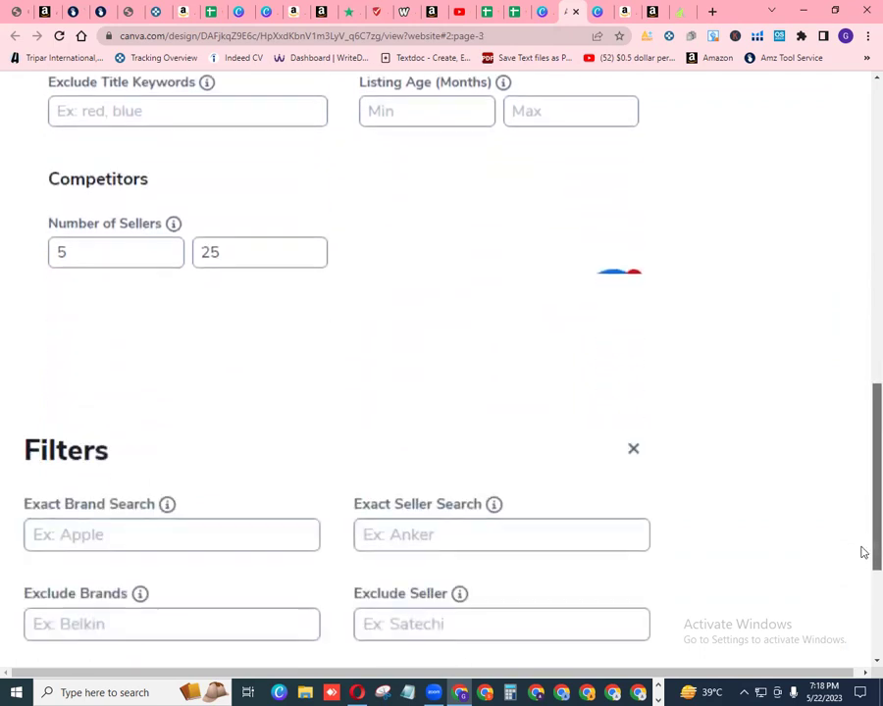
pyautogui.scroll(2, 862, 578)
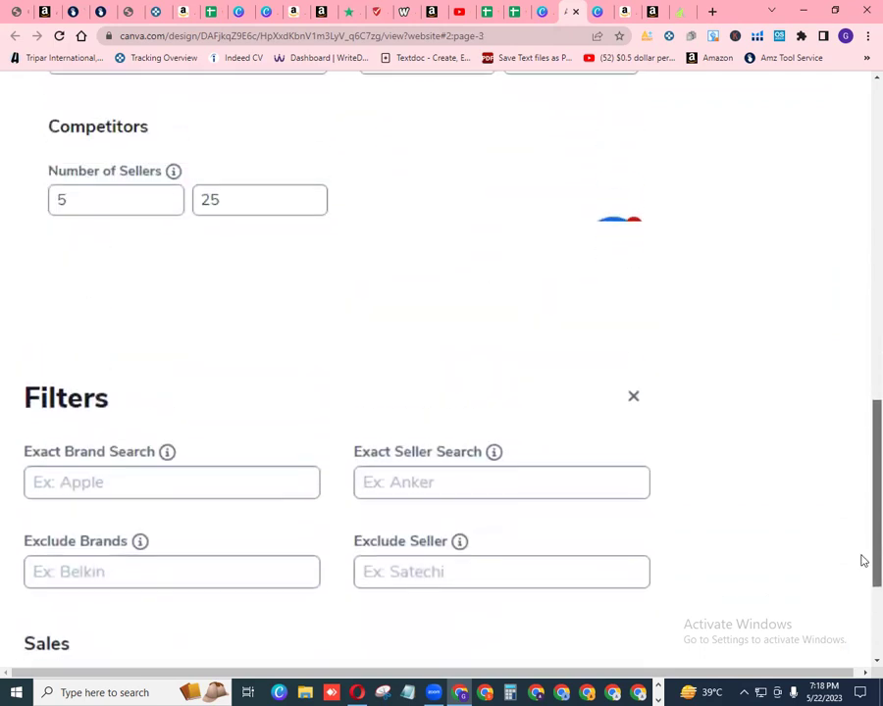
pyautogui.scroll(-3, 861, 588)
pyautogui.scroll(-1, 862, 639)
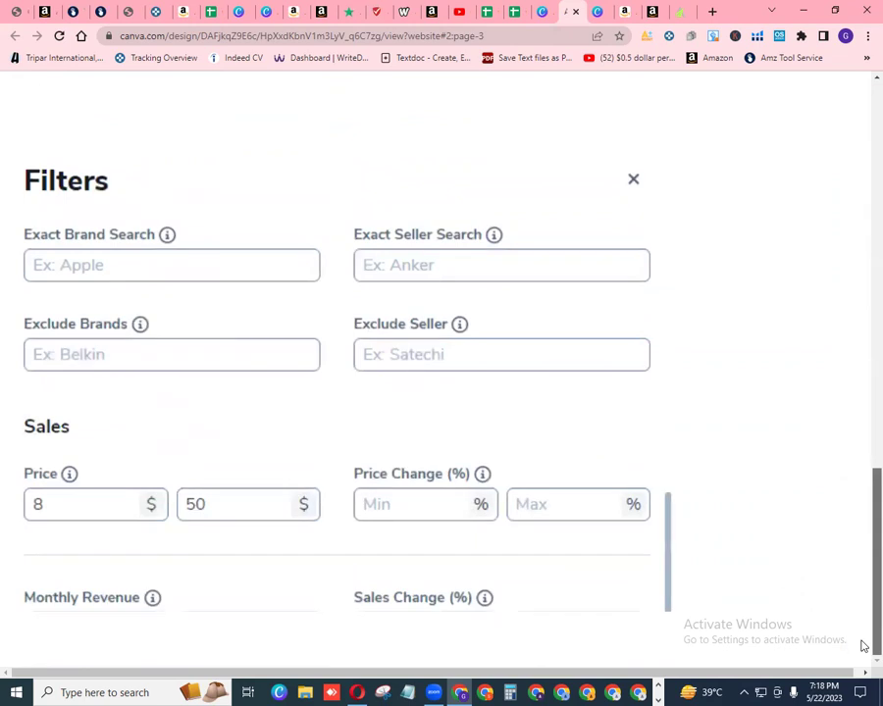
pyautogui.moveTo(862, 644)
pyautogui.mouseDown()
pyautogui.moveTo(862, 283)
pyautogui.moveTo(861, 652)
pyautogui.mouseUp()
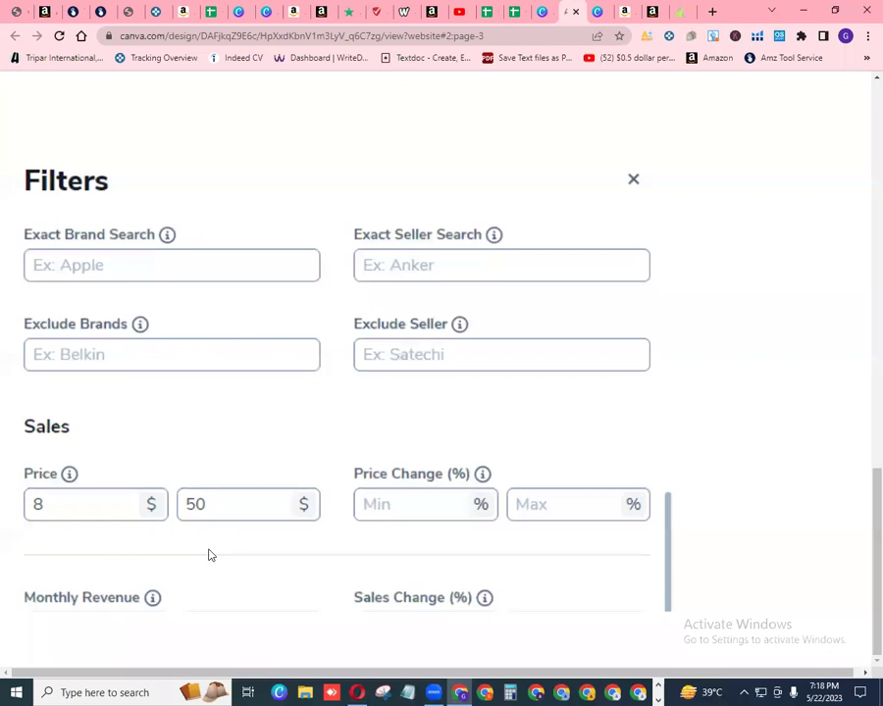
# - Examine the seventh student's product table down to its last row, including the category, BSR, price, sales, revenue, review and seller columns
pyautogui.hotkey('ctrl', 'shift', 'Tab')
pyautogui.hotkey('ctrl', 'shift', 'Tab')
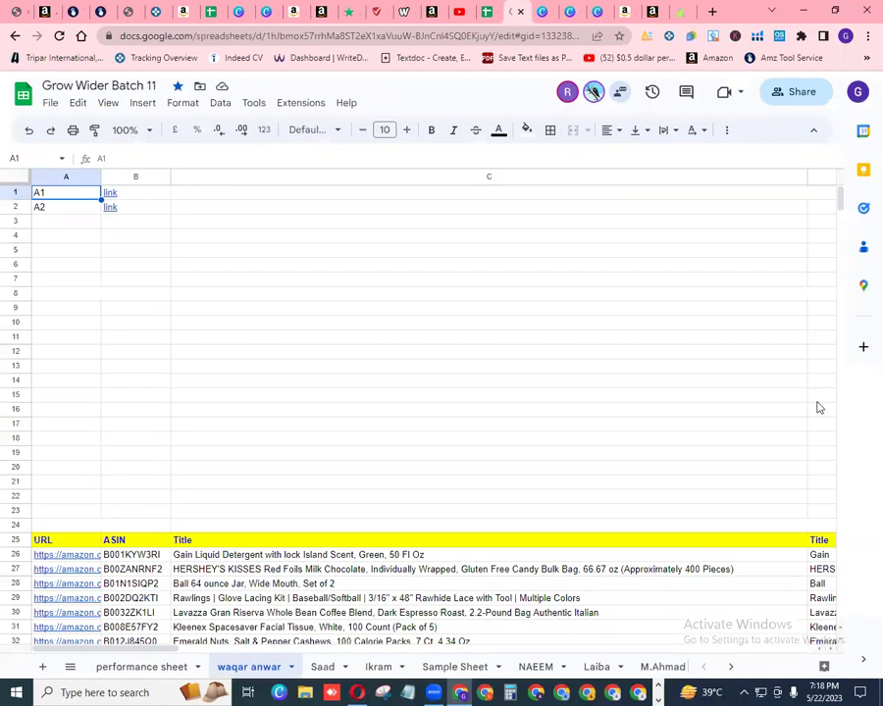
pyautogui.scroll(-2, 842, 639)
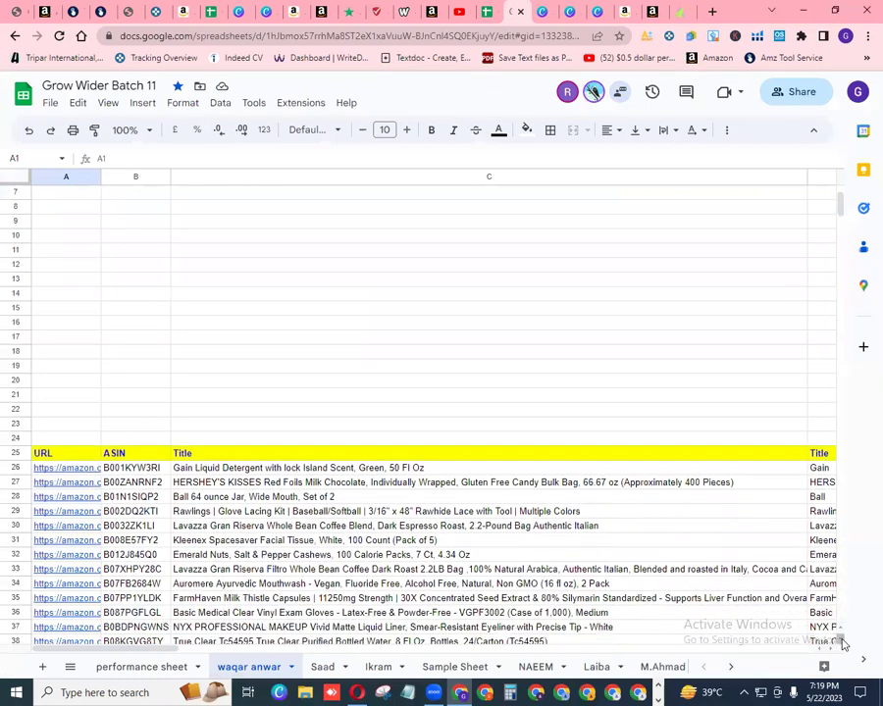
pyautogui.scroll(-6, 843, 639)
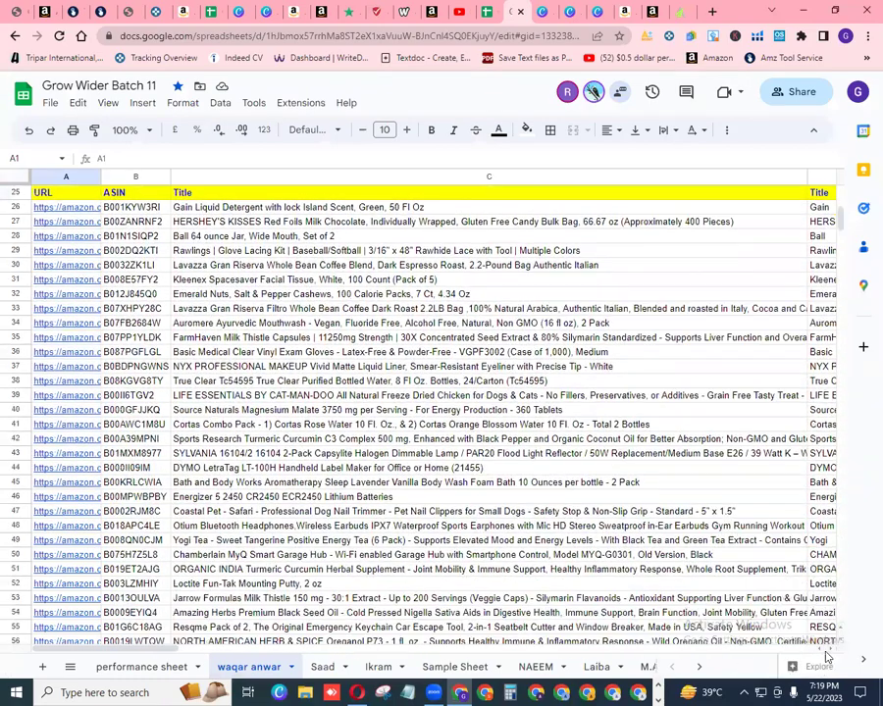
pyautogui.hscroll(6, 827, 657)
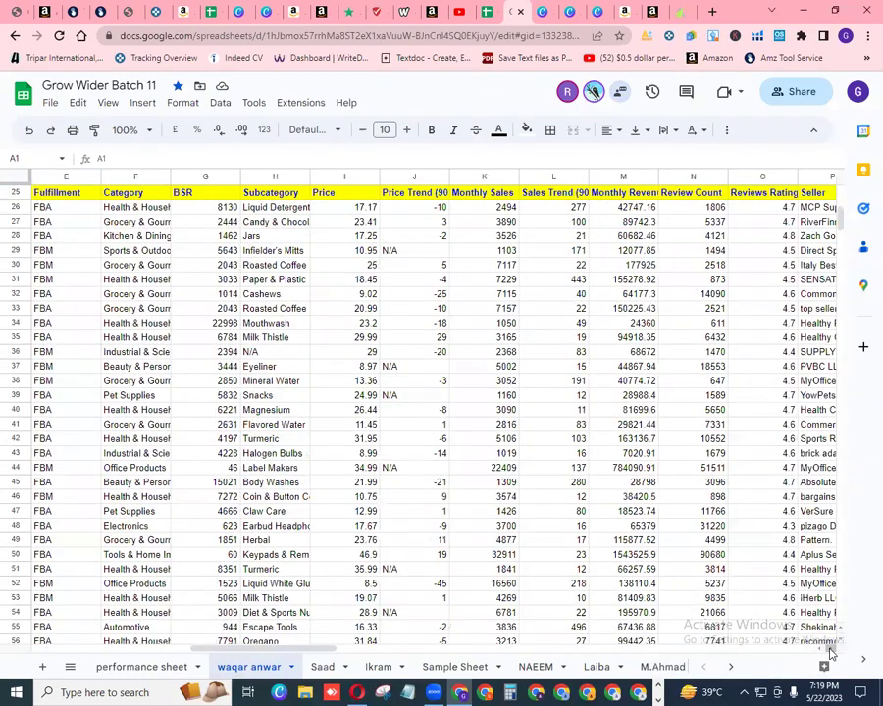
pyautogui.hscroll(2, 829, 653)
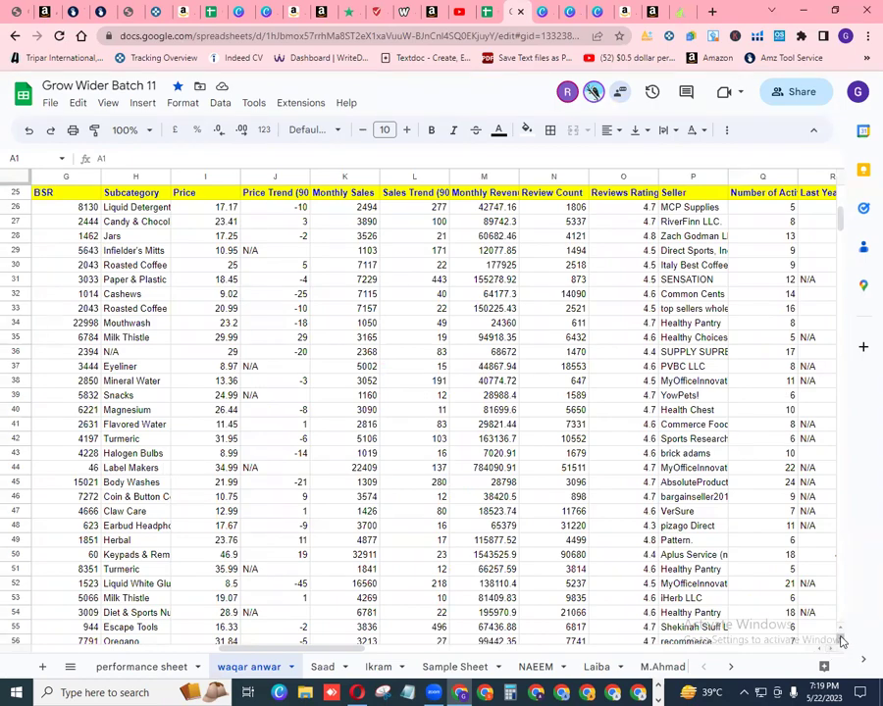
pyautogui.scroll(-5, 838, 640)
pyautogui.scroll(-18, 840, 640)
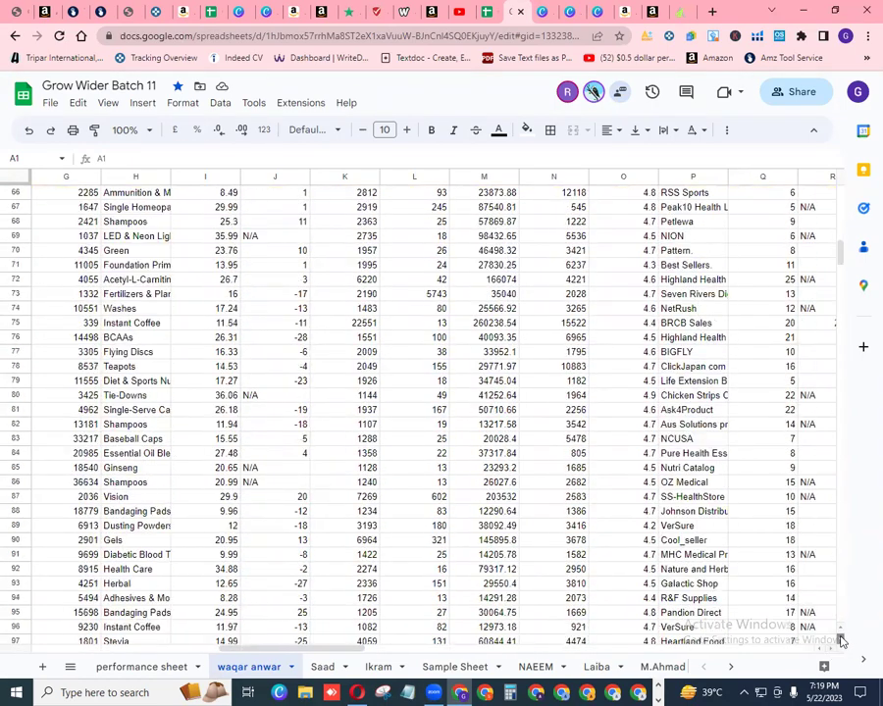
pyautogui.scroll(-20, 841, 639)
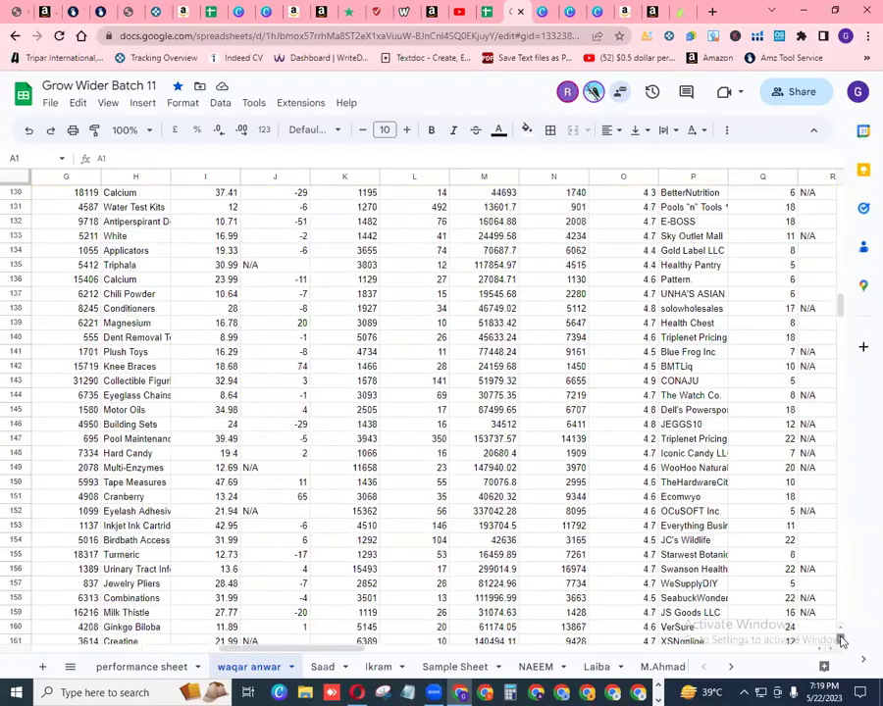
pyautogui.scroll(-20, 841, 639)
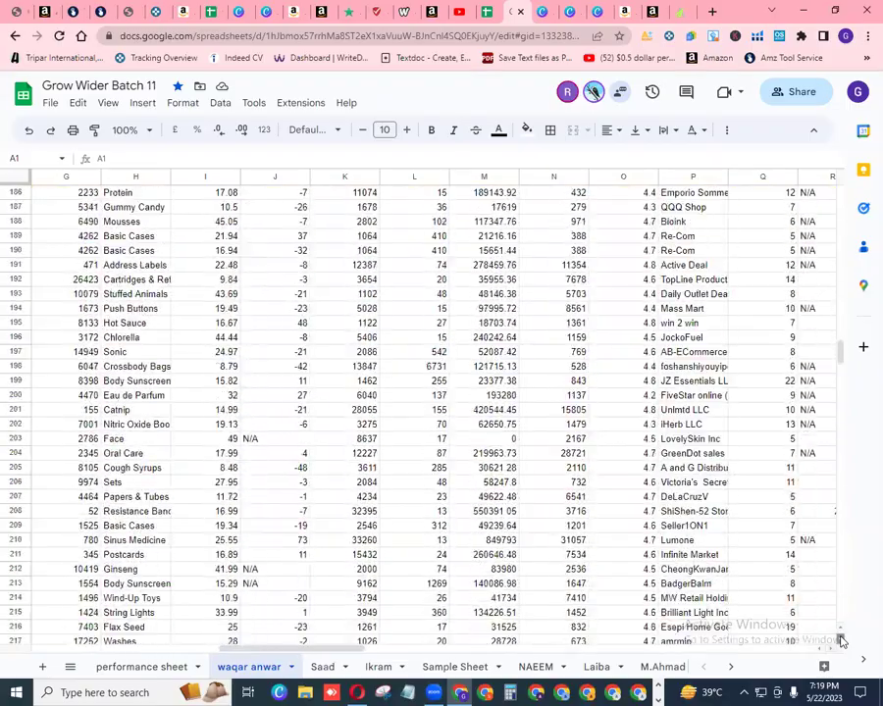
pyautogui.scroll(-18, 840, 639)
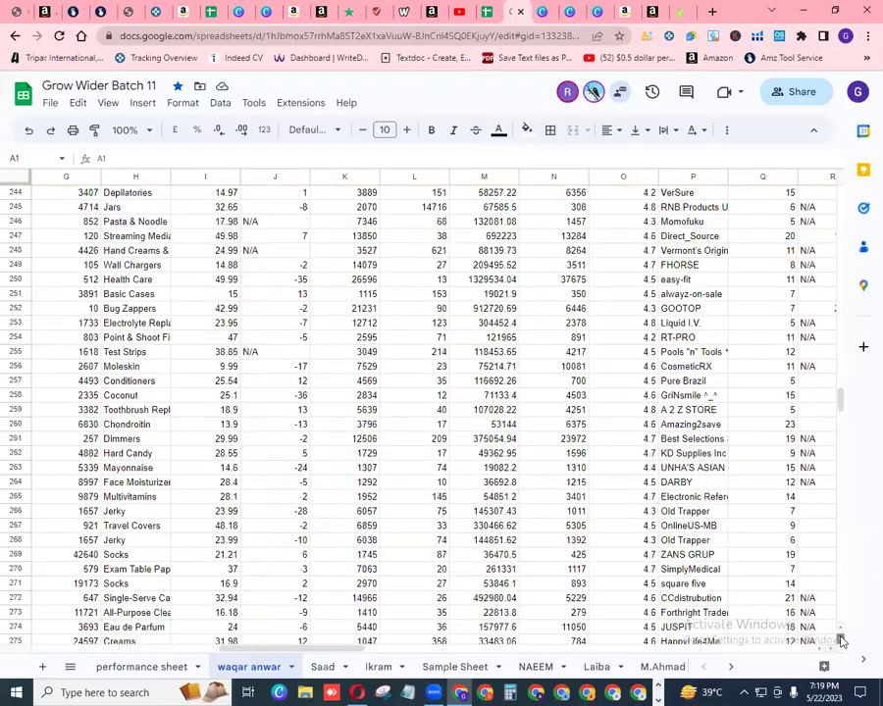
pyautogui.scroll(-20, 841, 639)
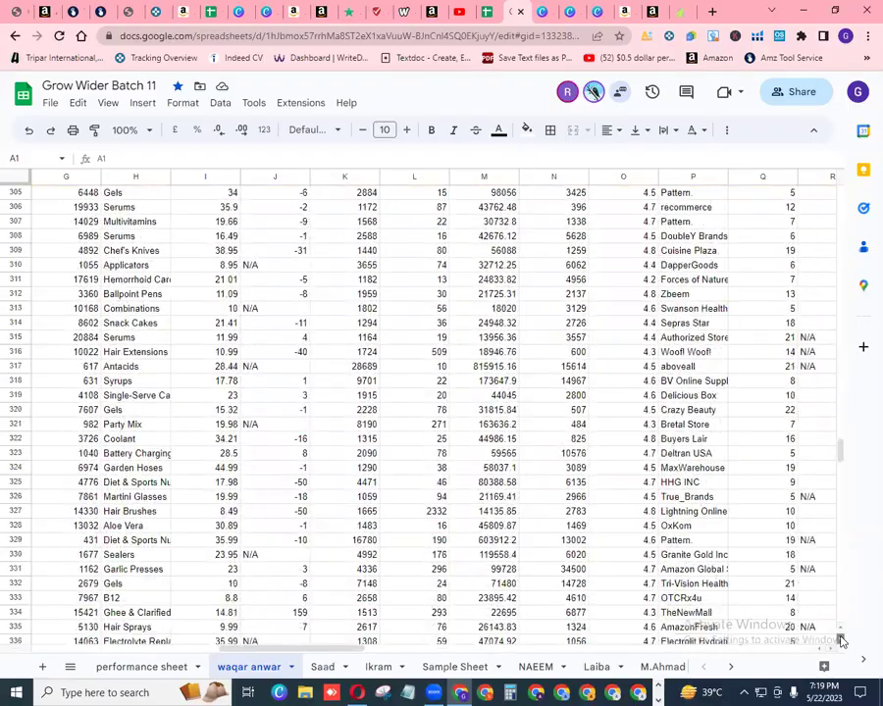
pyautogui.scroll(-20, 841, 639)
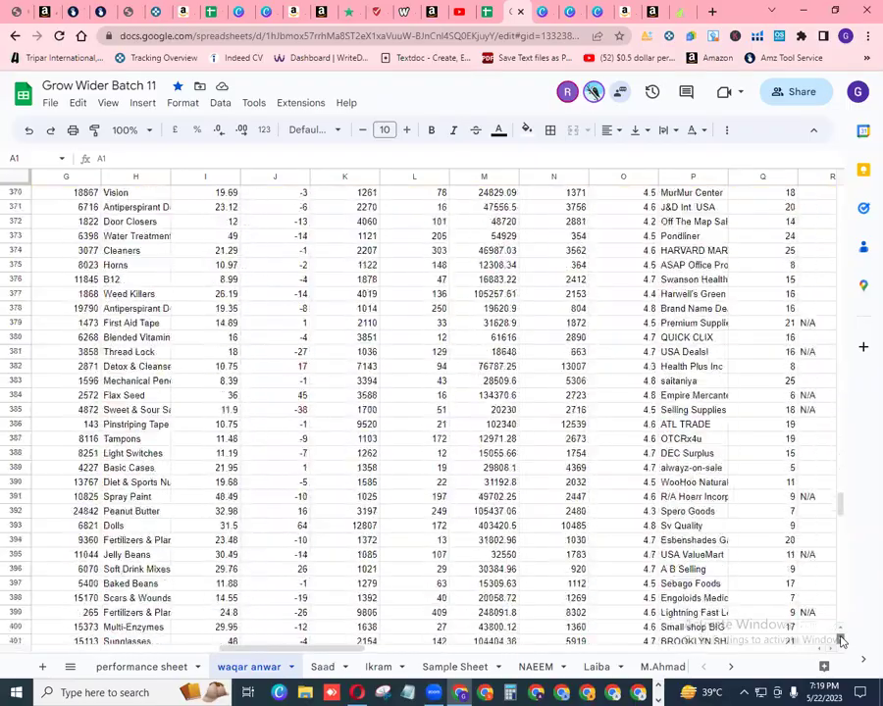
pyautogui.scroll(-19, 840, 640)
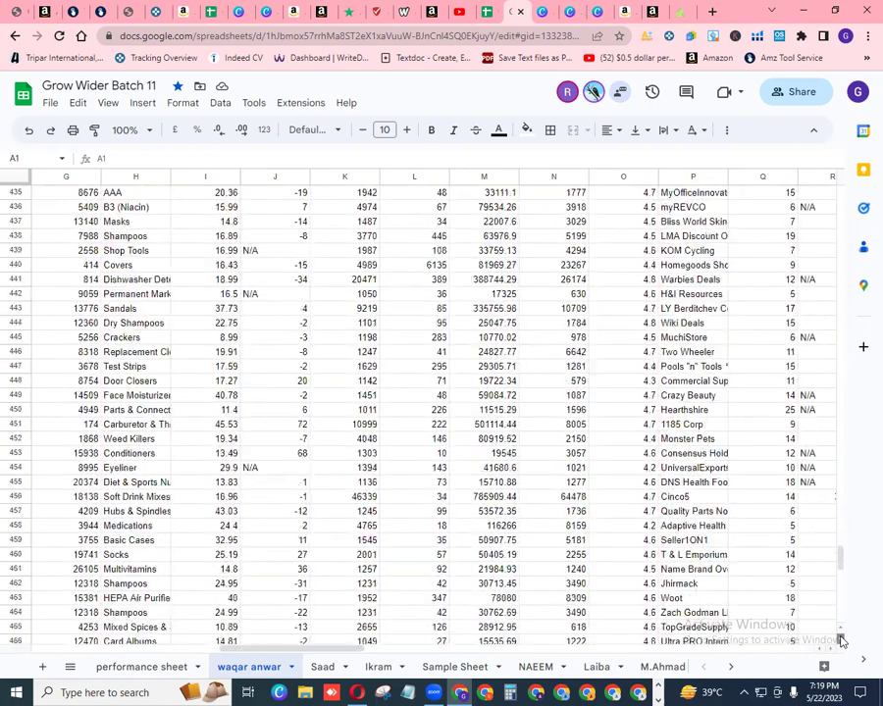
pyautogui.scroll(-13, 841, 640)
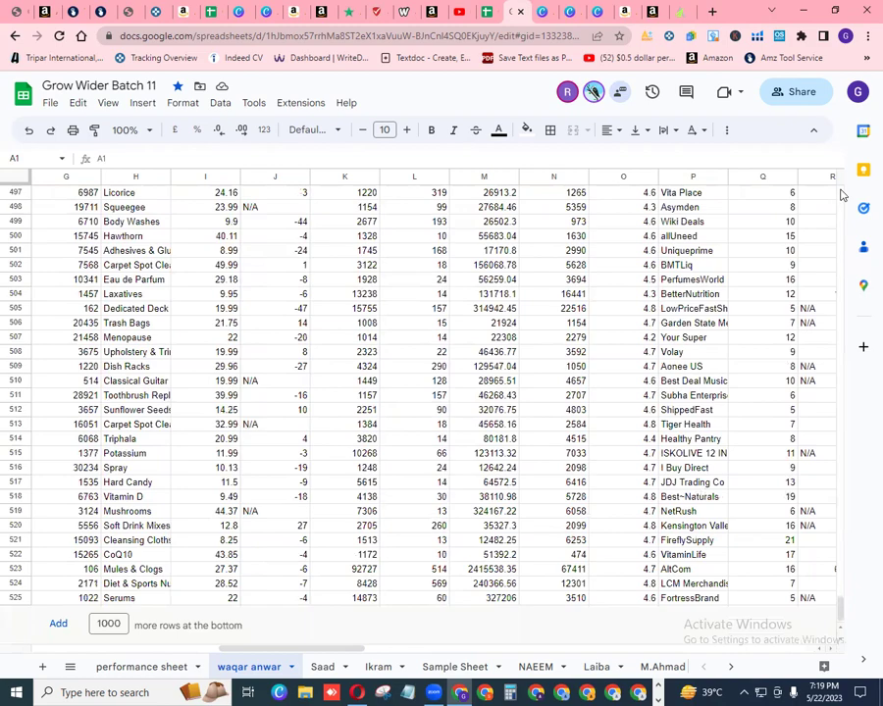
pyautogui.scroll(20, 838, 201)
pyautogui.scroll(20, 839, 194)
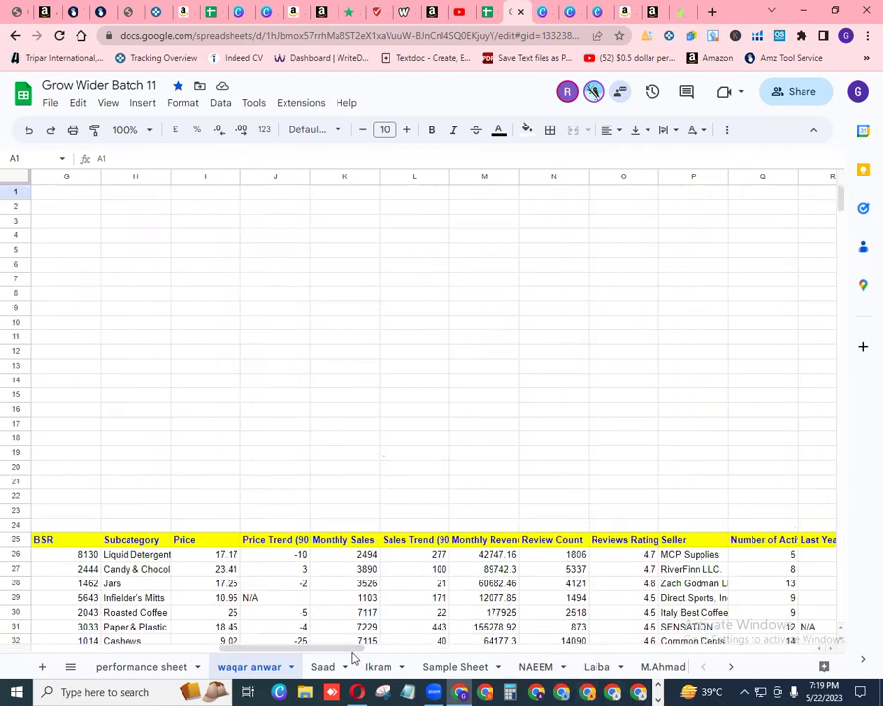
pyautogui.moveTo(323, 649); pyautogui.dragTo(145, 670)
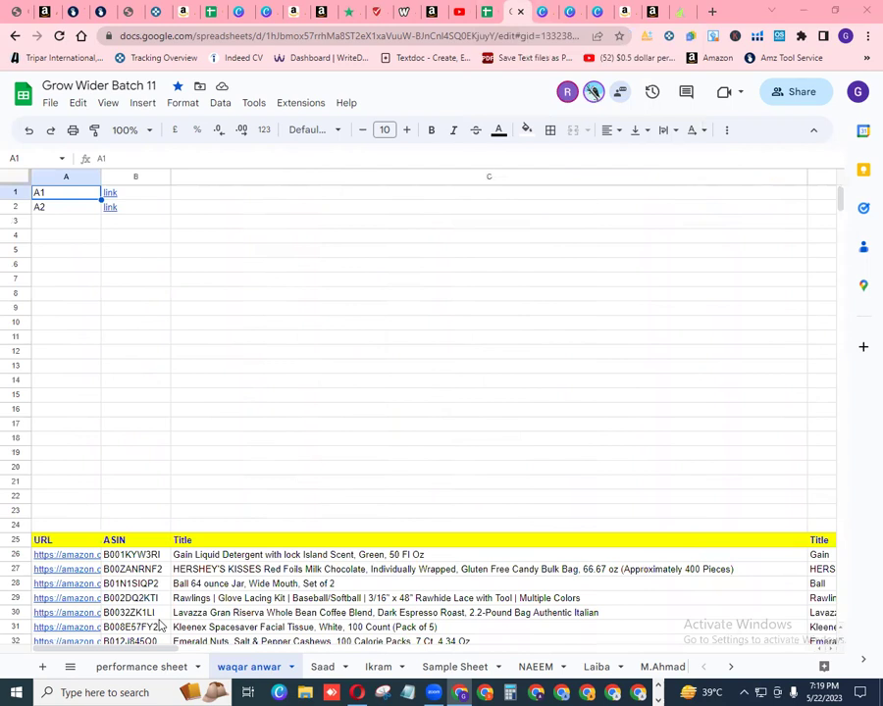
# - On the performance sheet, change student 7's mark in cell D12 under A #01 to 9
pyautogui.click(164, 668)
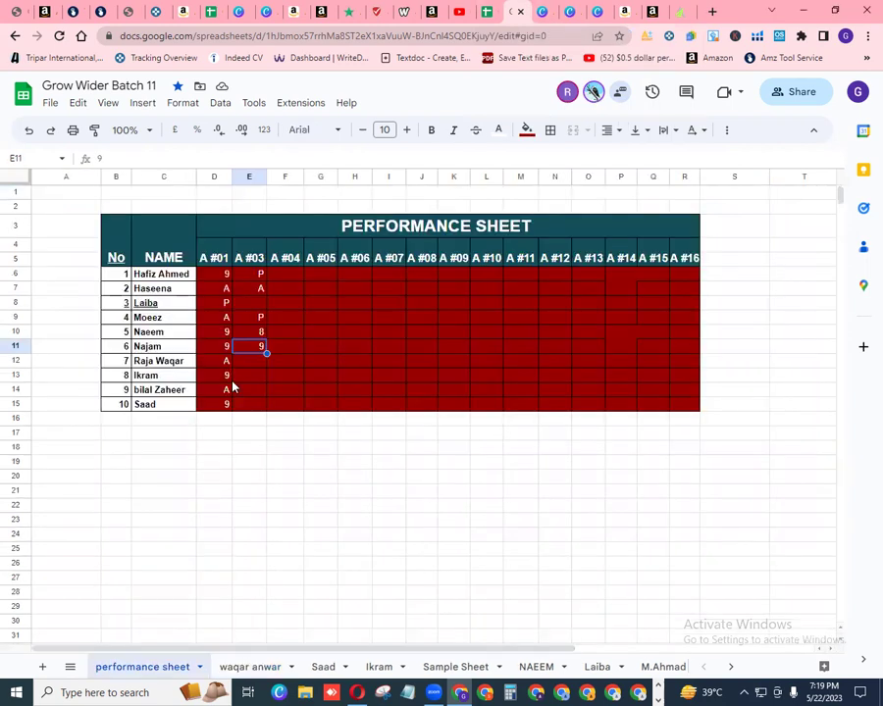
pyautogui.click(227, 363)
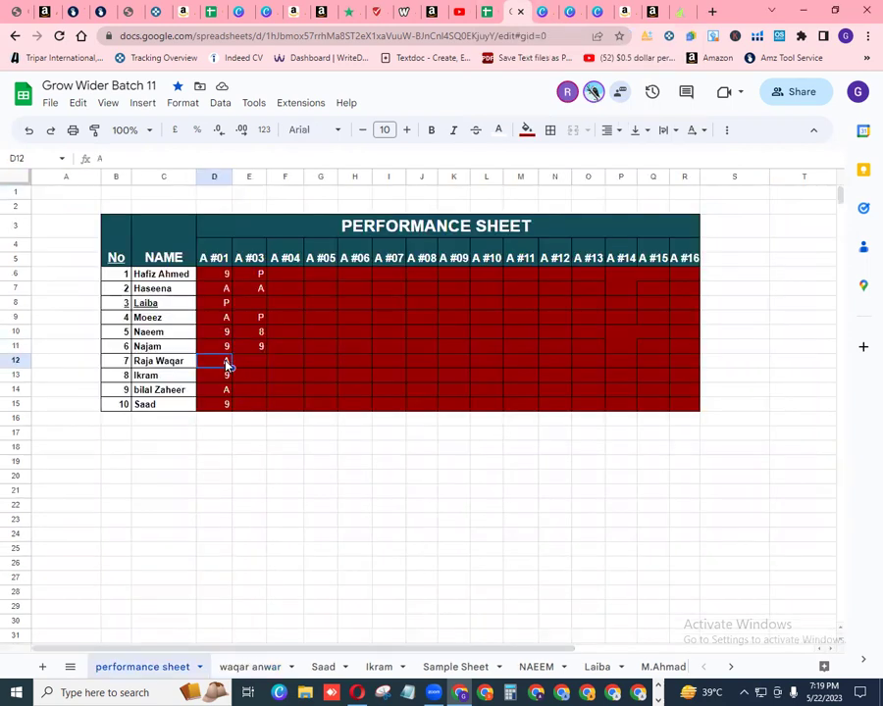
pyautogui.write('9')
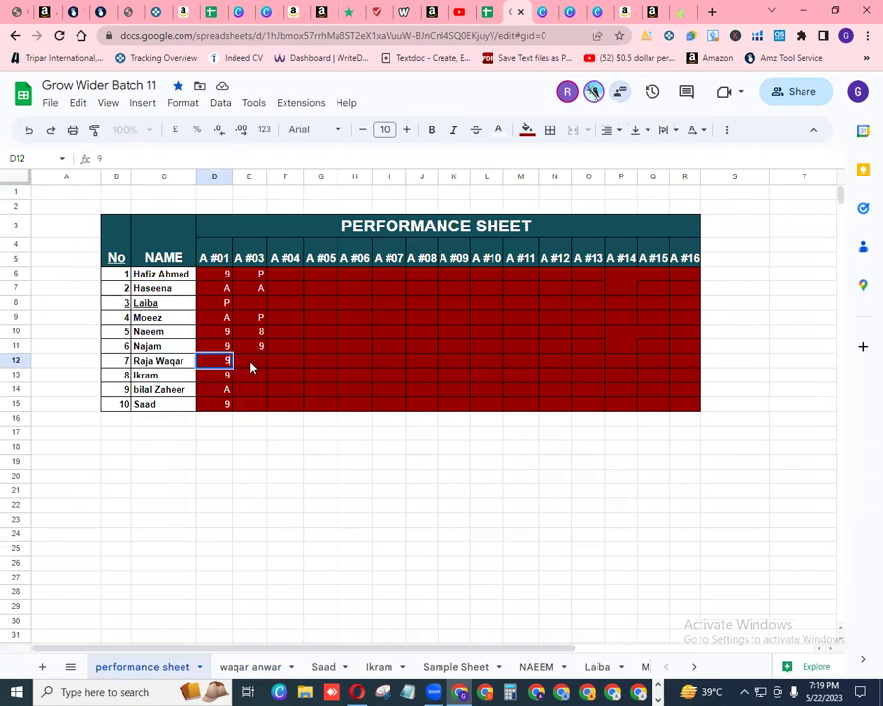
# - Enter 9 for student 7 in cell E12 under A #03 and give it a light grey text colour
pyautogui.click(251, 362)
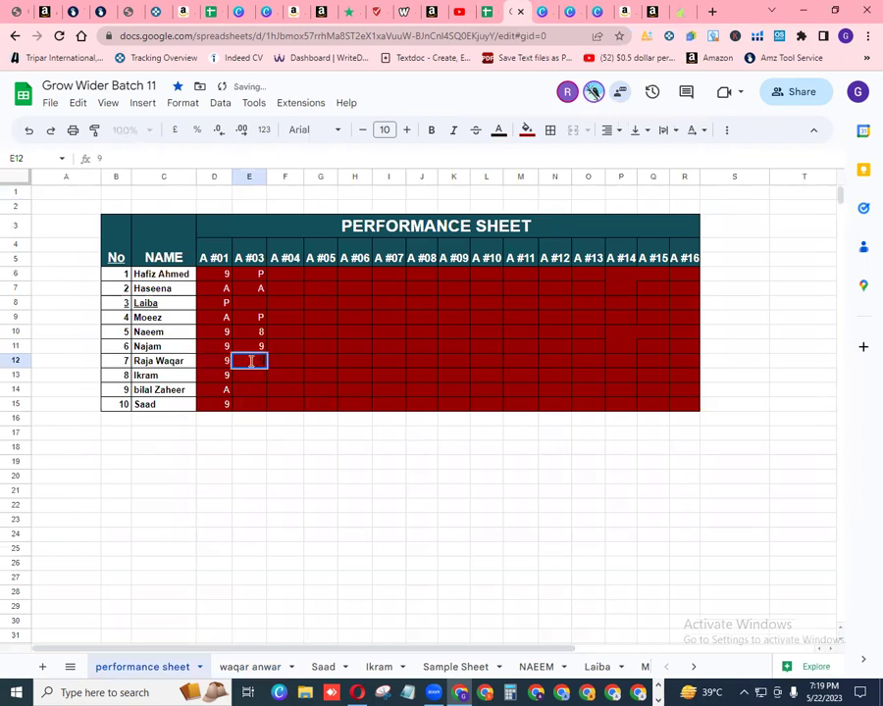
pyautogui.write('9')
pyautogui.click(498, 130)
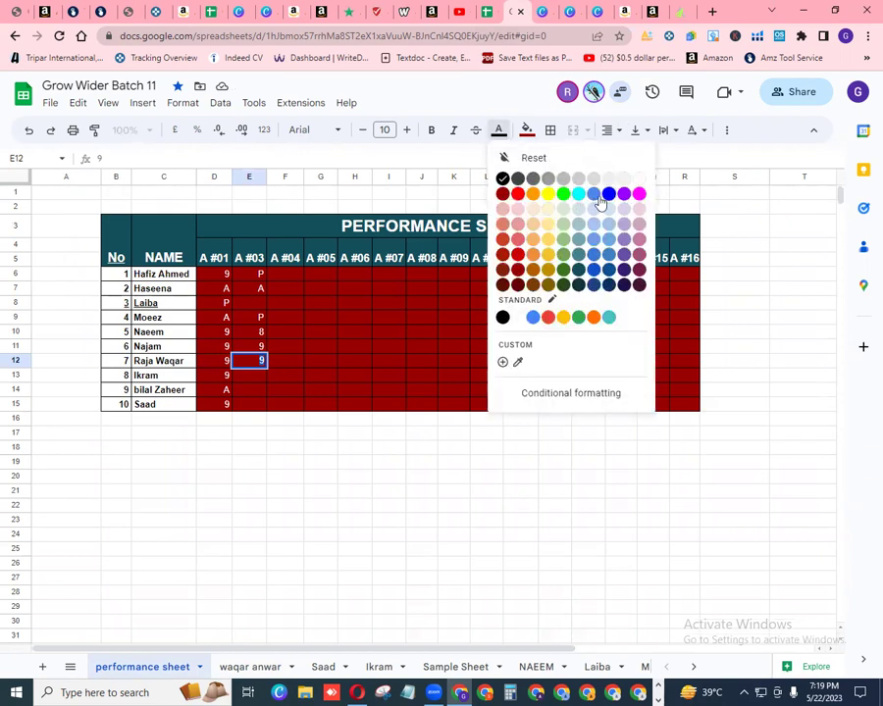
pyautogui.click(605, 180)
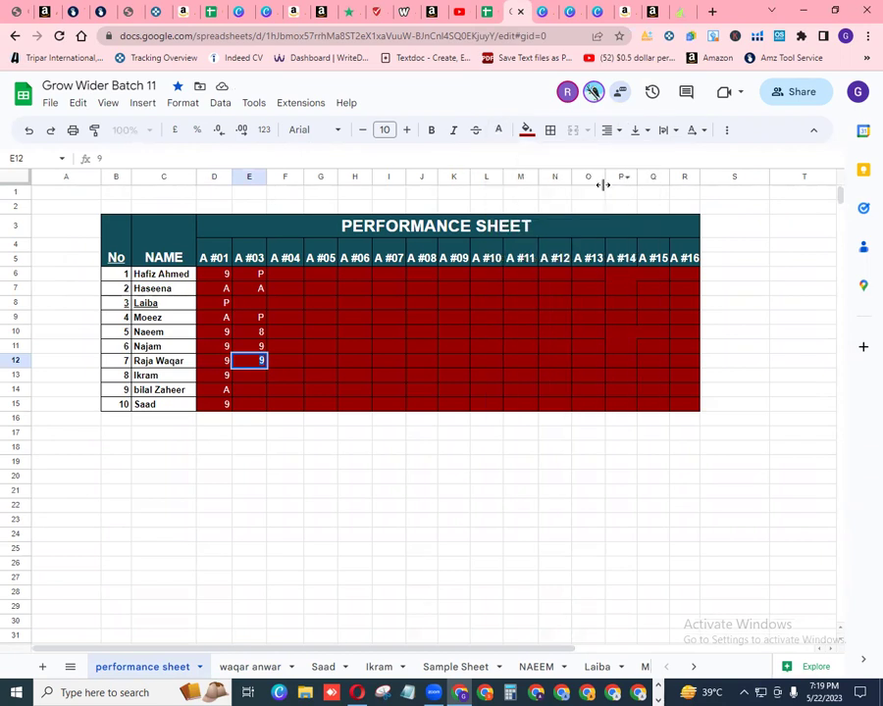
pyautogui.click(250, 382)
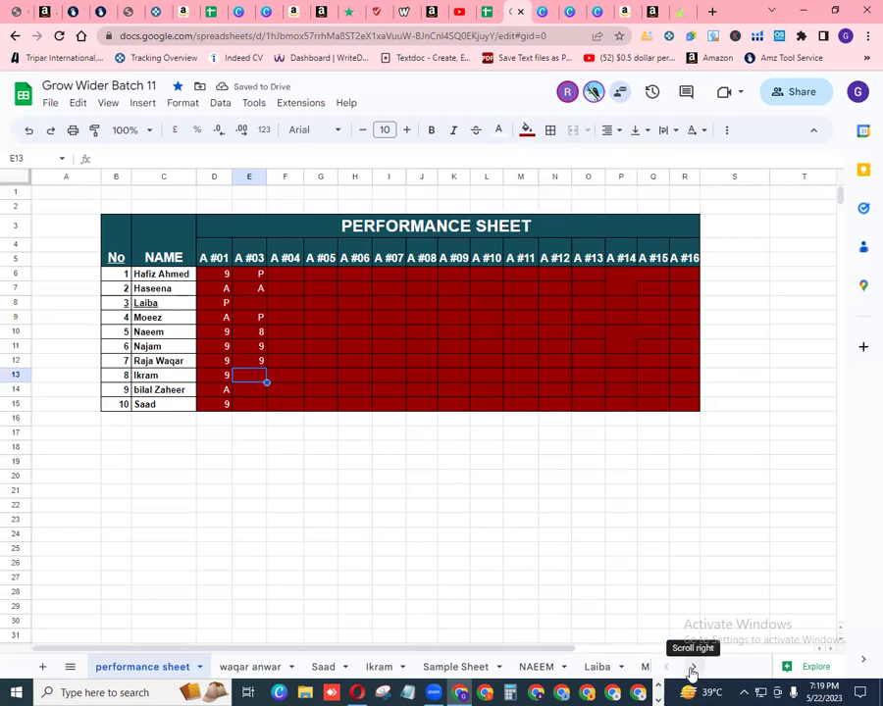
# - Check the eighth student's individual sheet and enter A for students 8 and 9 in performance sheet cells E13 and E14 under A #03
pyautogui.click(382, 670)
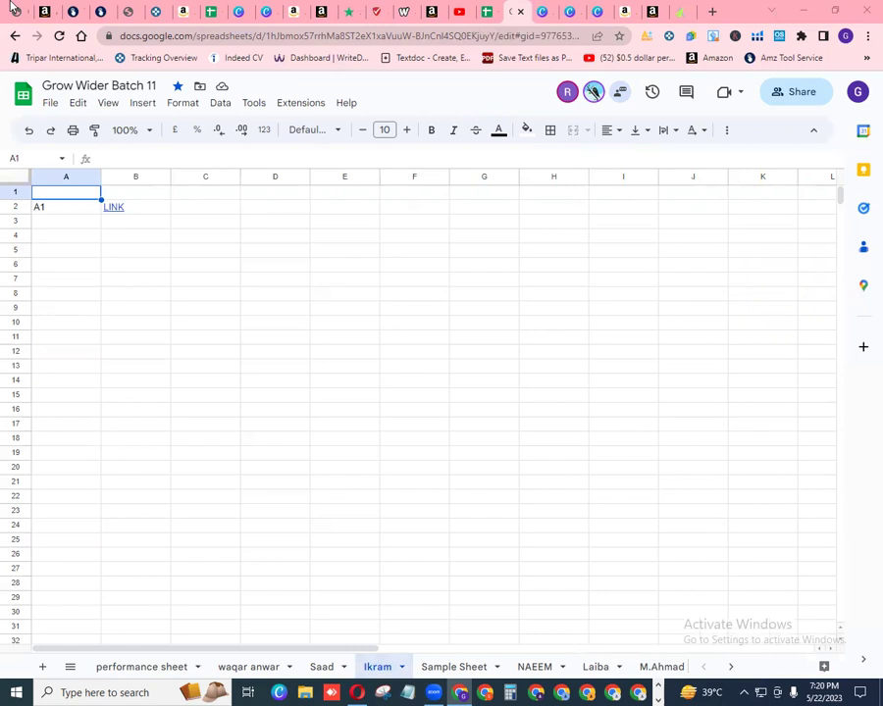
pyautogui.click(153, 667)
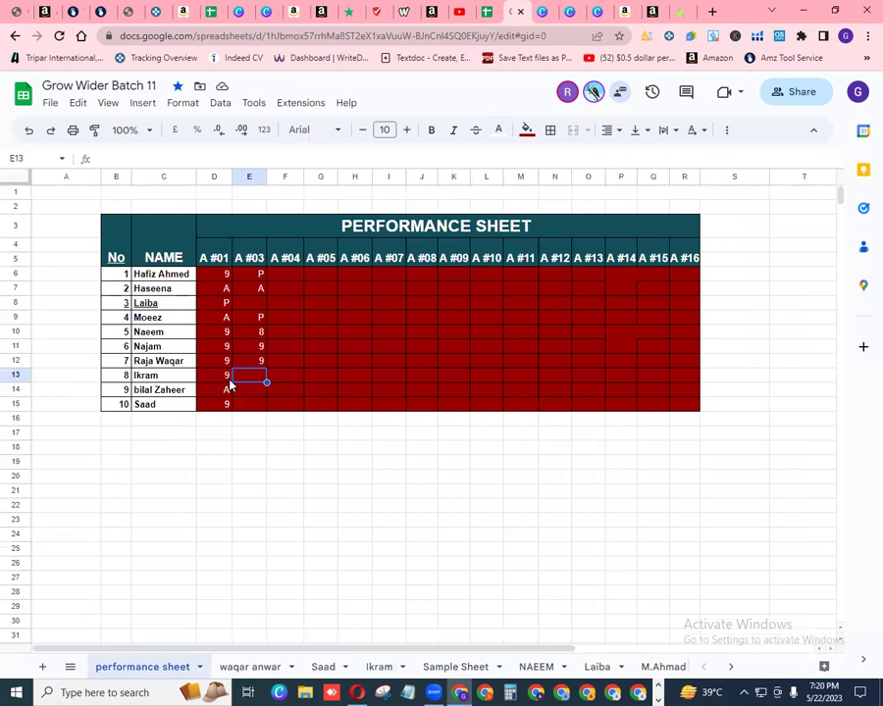
pyautogui.write('A')
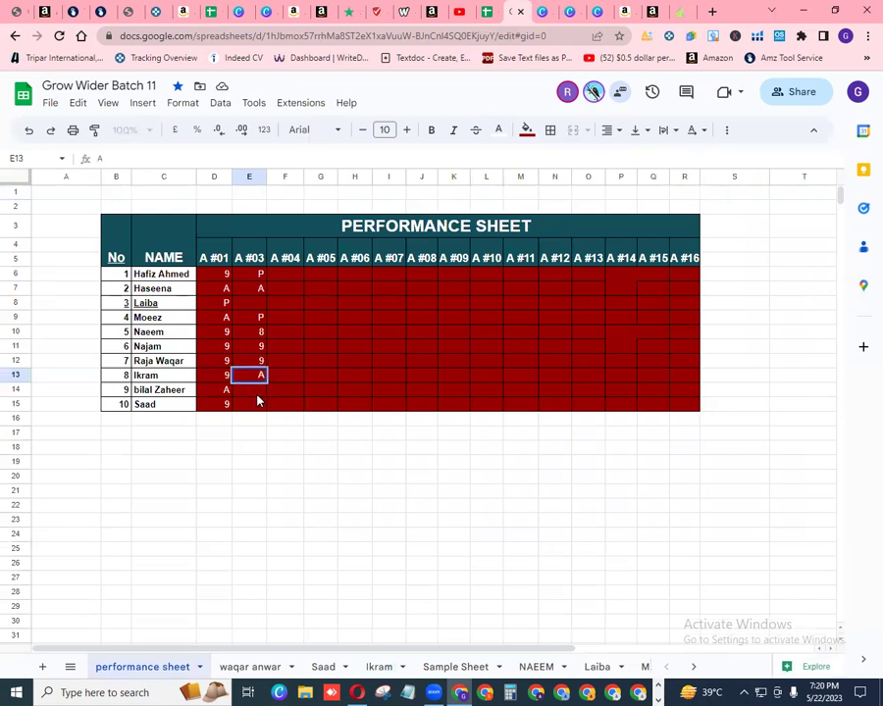
pyautogui.press('Return')
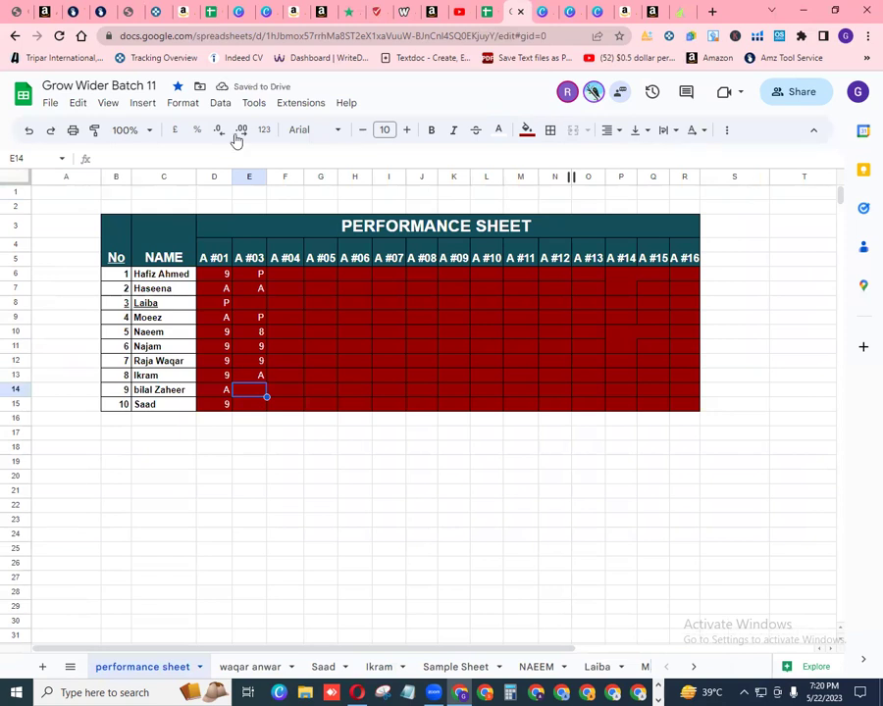
pyautogui.write('A')
pyautogui.click(244, 404)
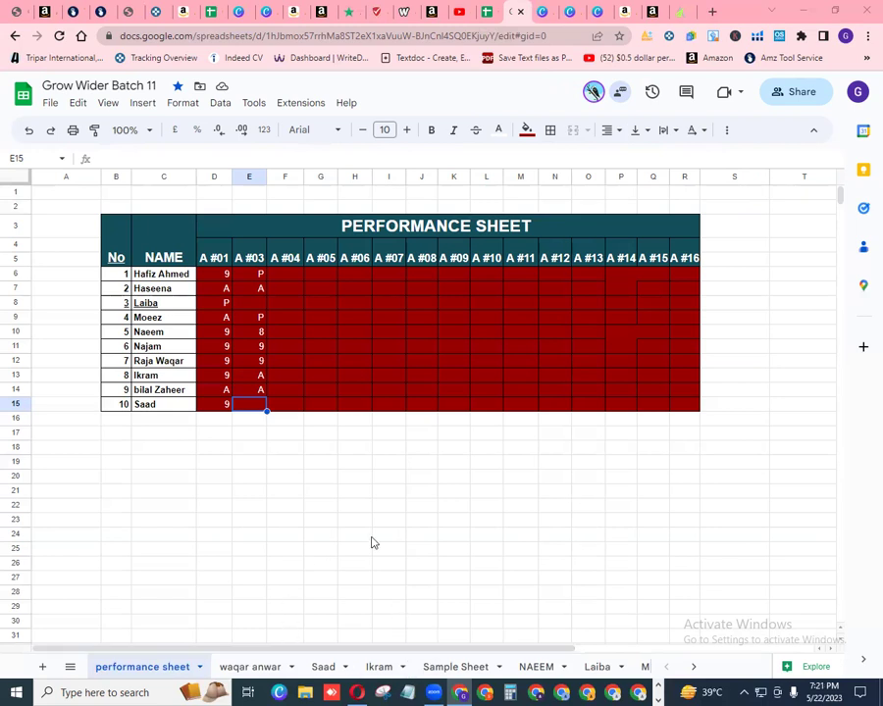
# - Open the tenth student's individual sheet and view the A1 Canva submission linked there
pyautogui.click(320, 668)
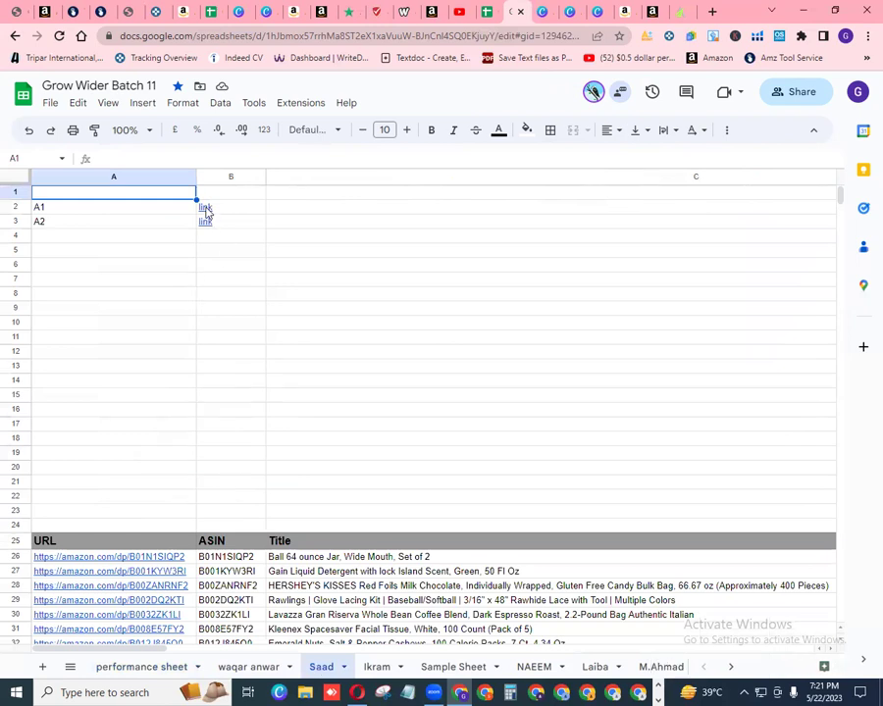
pyautogui.moveTo(206, 211)
pyautogui.click(281, 231)
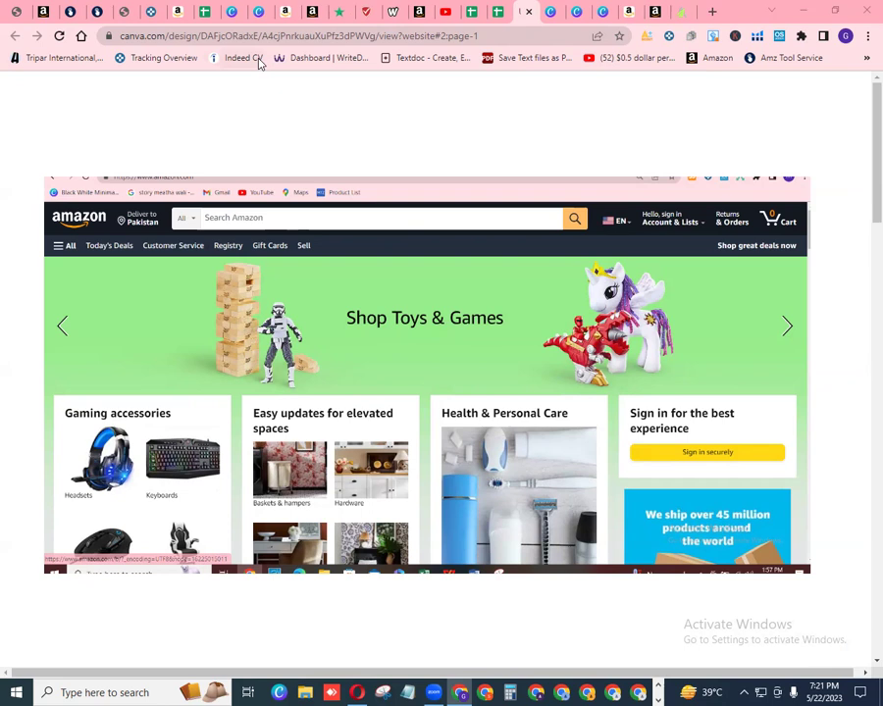
pyautogui.click(126, 20)
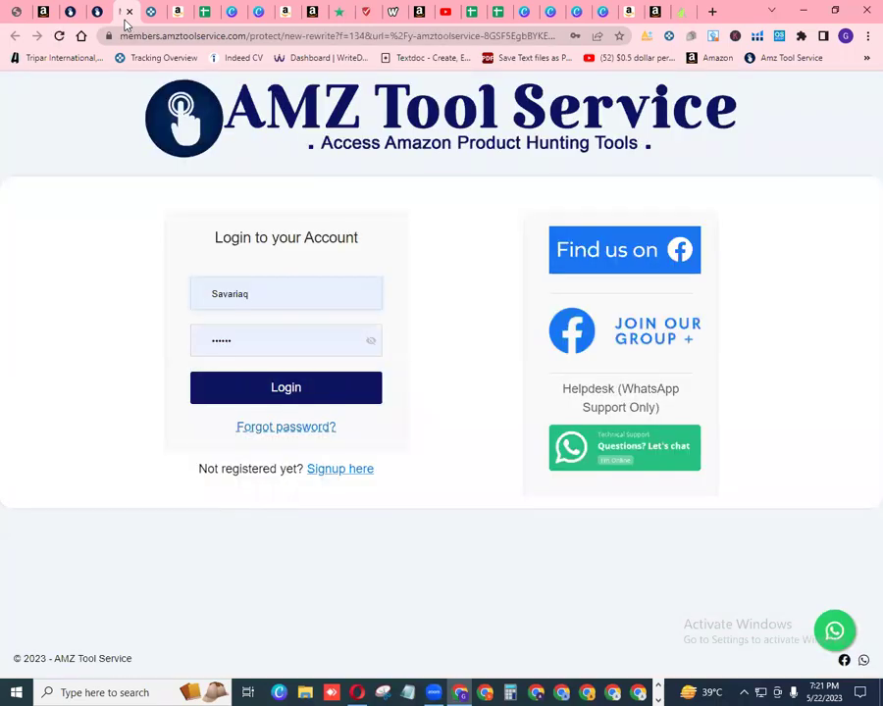
# - Log in to AMZ Tool Service with the prefilled credentials and open the Helium10 Access resource
pyautogui.moveTo(125, 21); pyautogui.dragTo(97, 19)
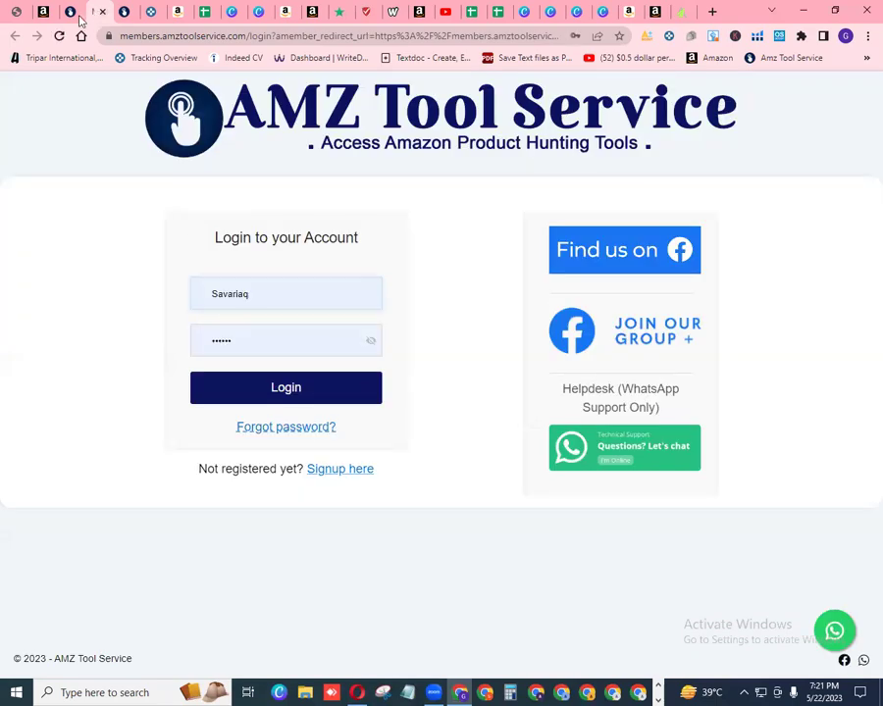
pyautogui.click(81, 20)
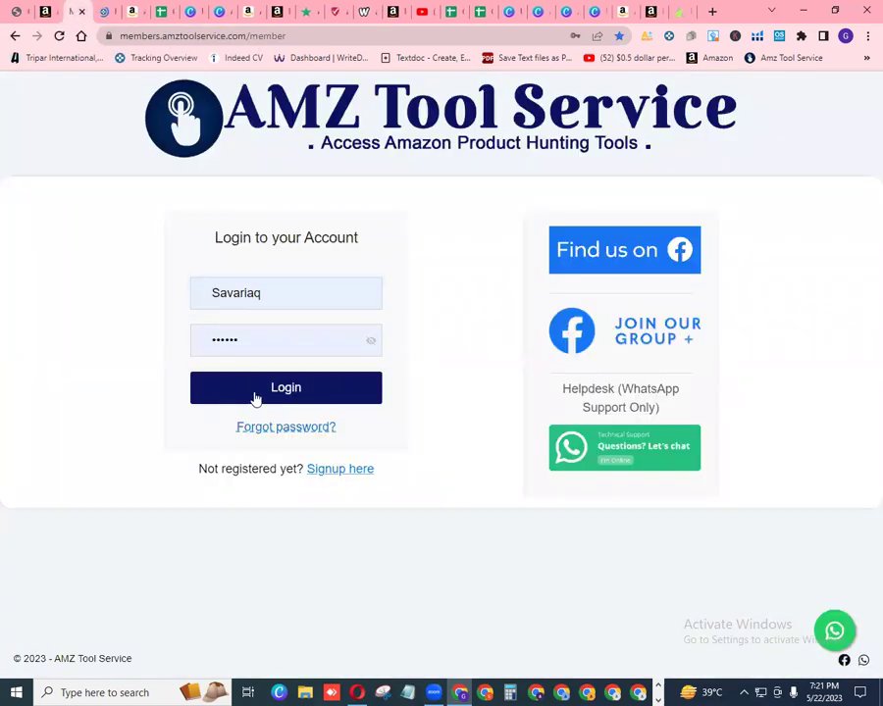
pyautogui.click(254, 396)
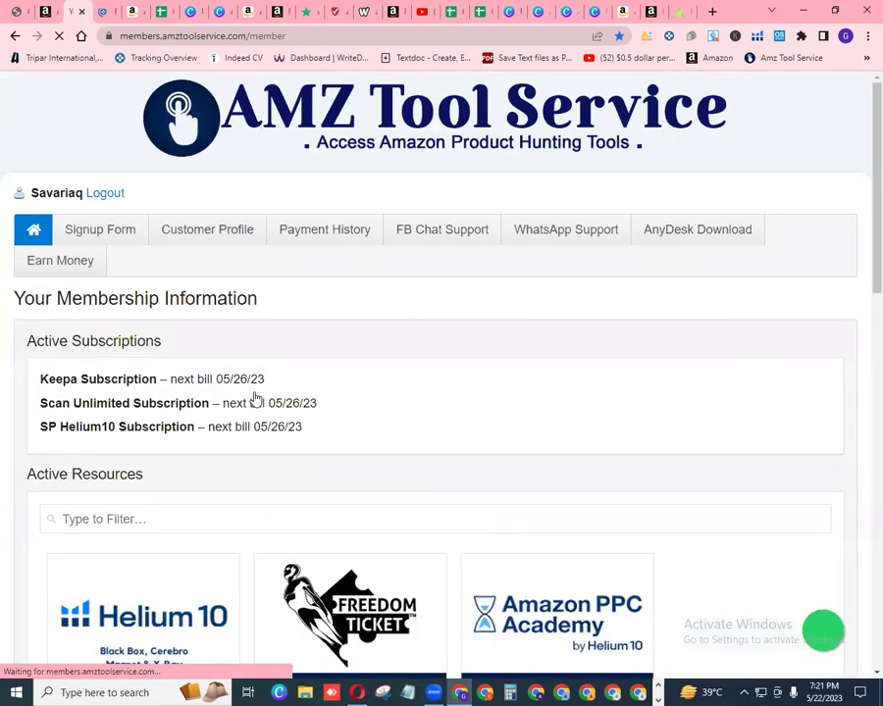
pyautogui.scroll(-10, 254, 396)
pyautogui.scroll(-7, 199, 465)
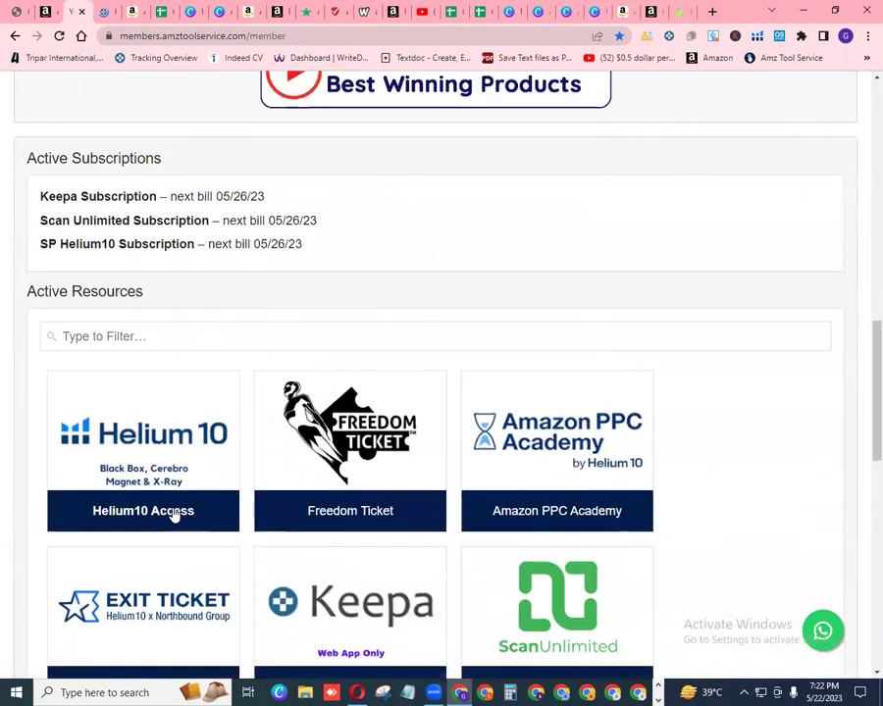
pyautogui.click(174, 512)
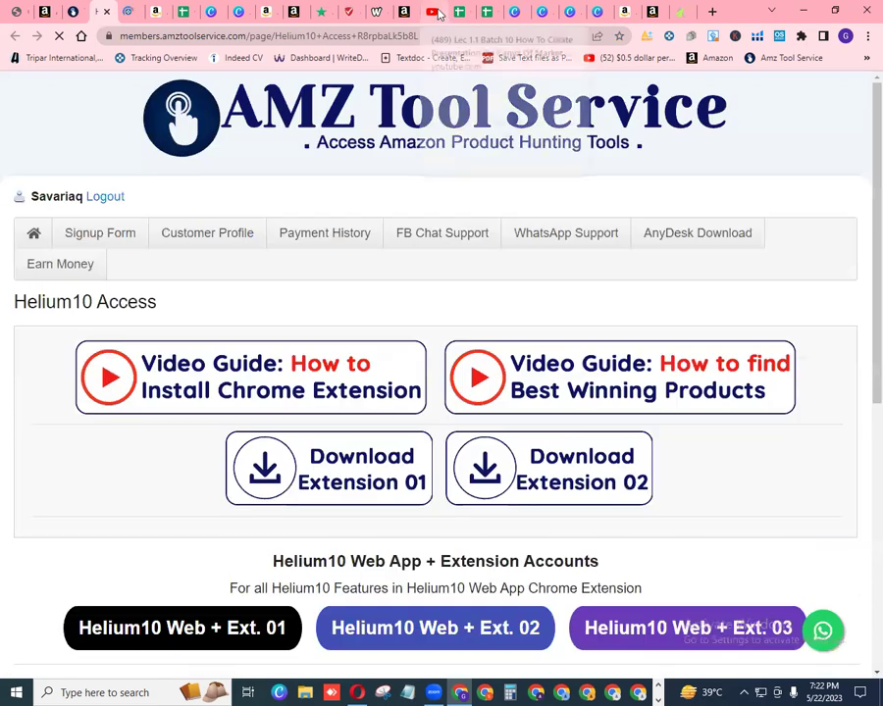
# - Pause the Lec 1.1 Batch 10 lecture video playing on YouTube
pyautogui.click(432, 11)
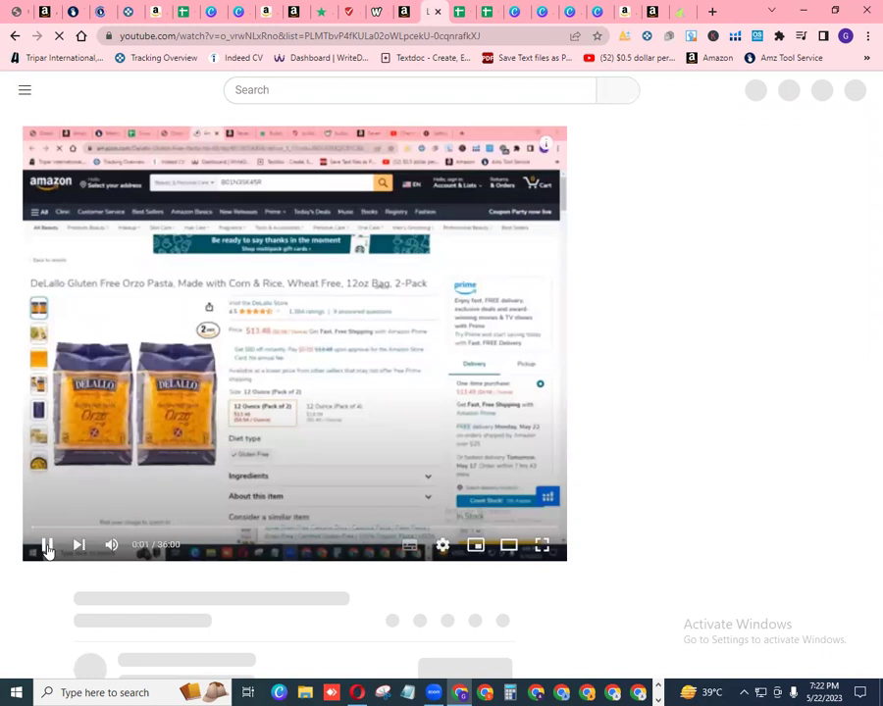
pyautogui.click(47, 549)
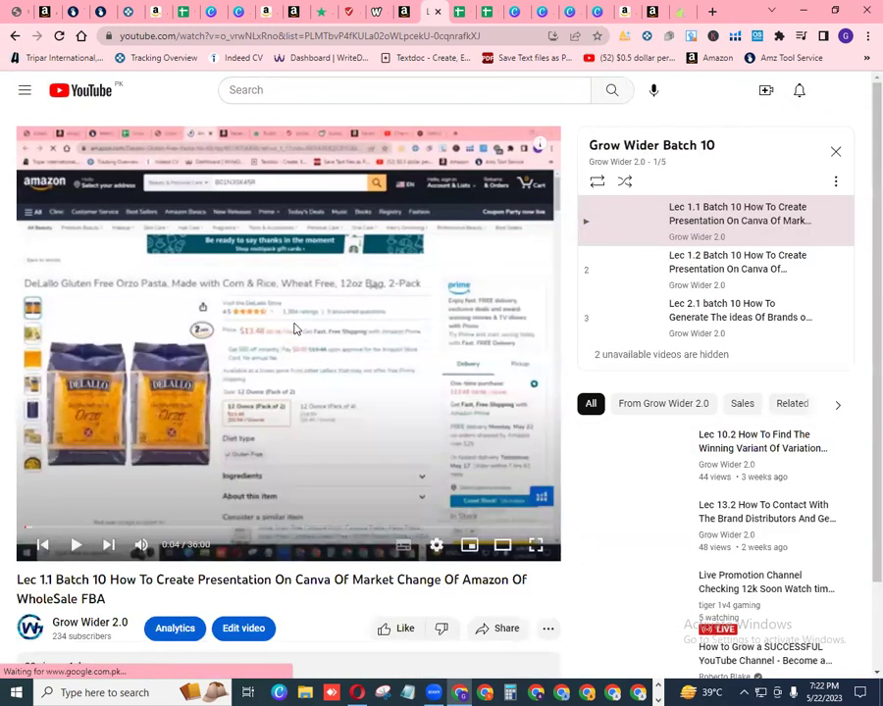
# - Try to open Helium10 Web + Ext. 01 from the Helium10 Access page, and close its page
pyautogui.click(90, 12)
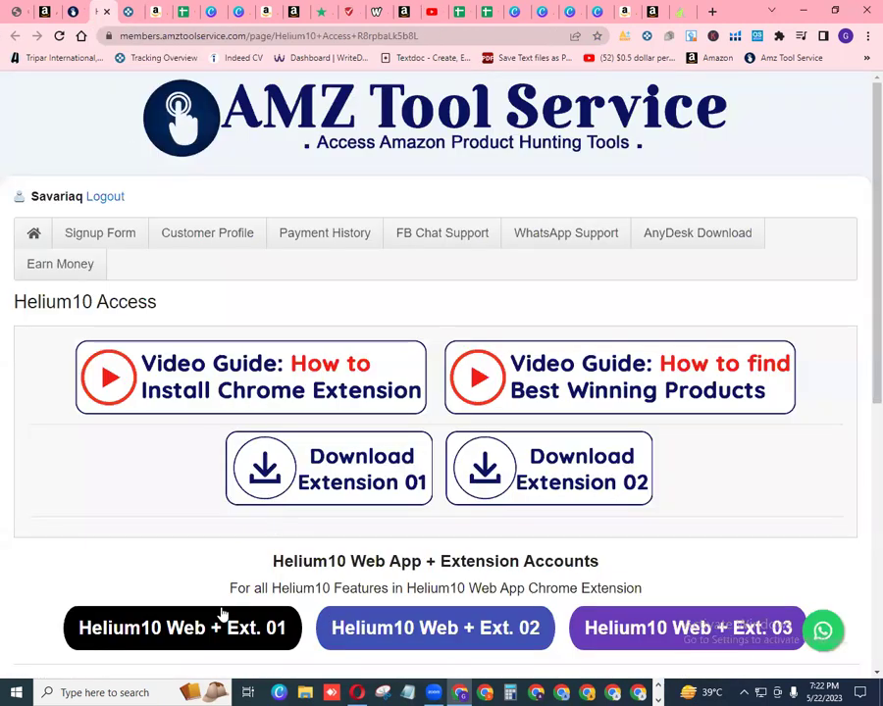
pyautogui.click(271, 627)
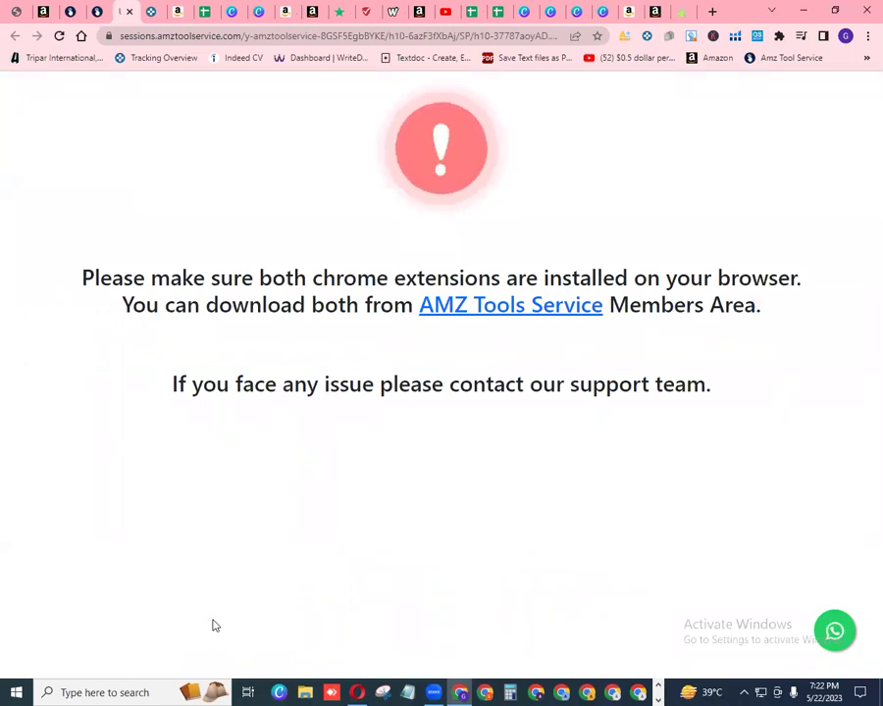
pyautogui.click(127, 13)
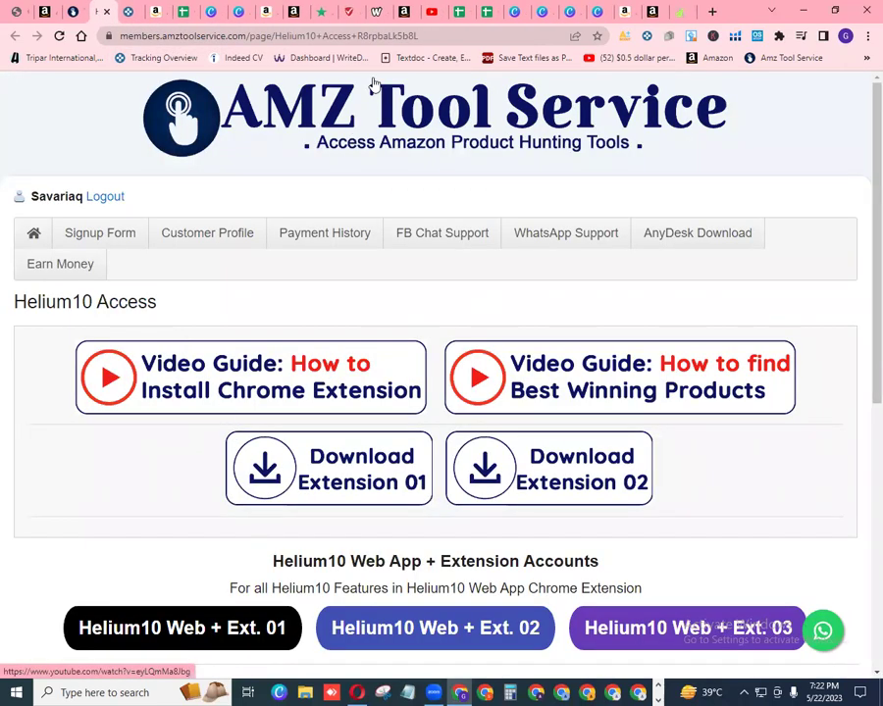
# - From the tenth student's sheet in Grow Wider Batch 11, review all four pages of the A1 Canva submission
pyautogui.click(487, 22)
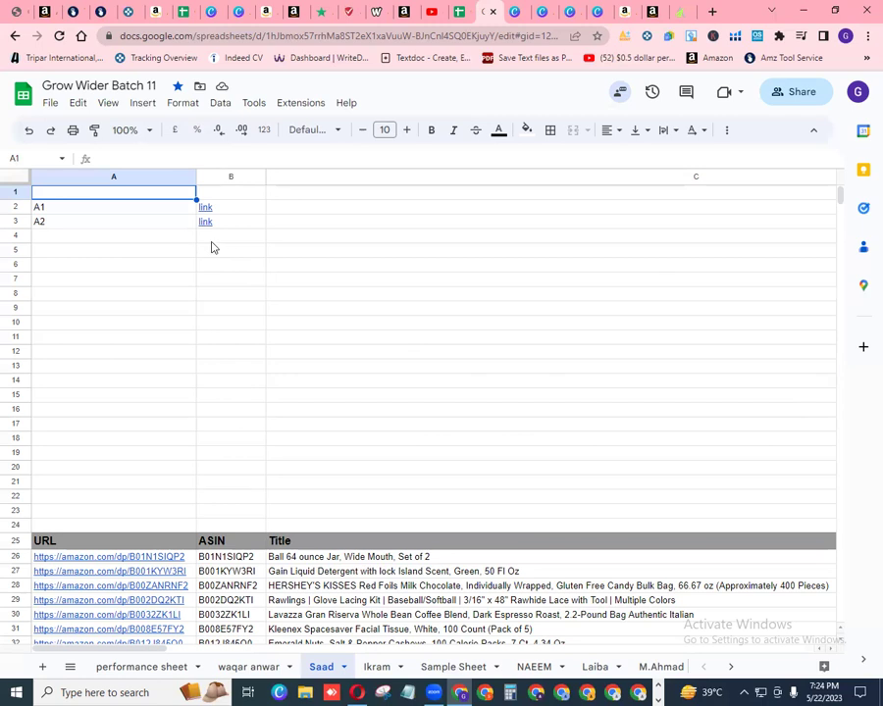
pyautogui.moveTo(205, 224)
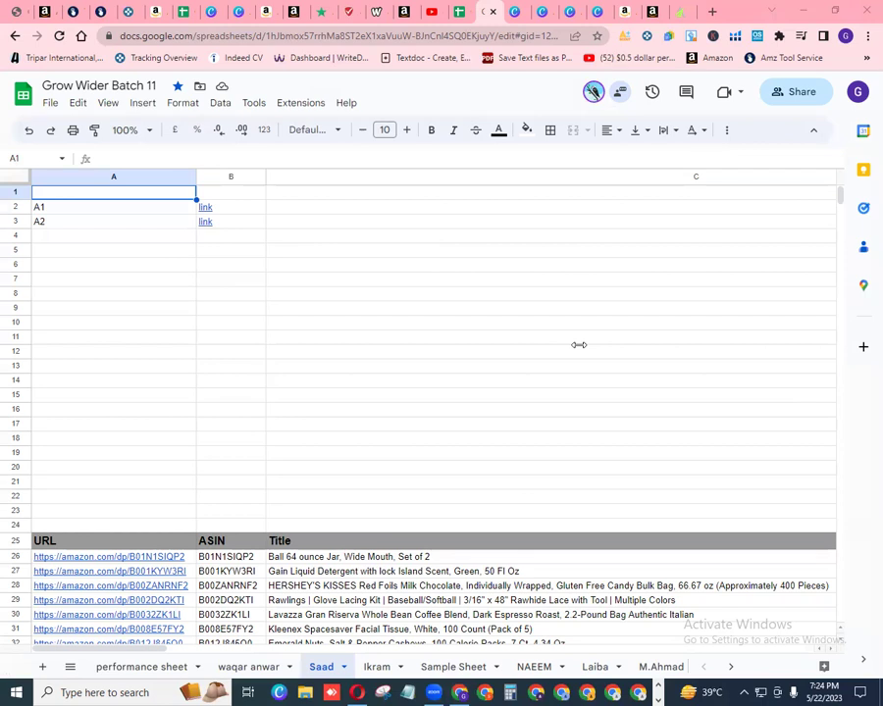
pyautogui.click(517, 13)
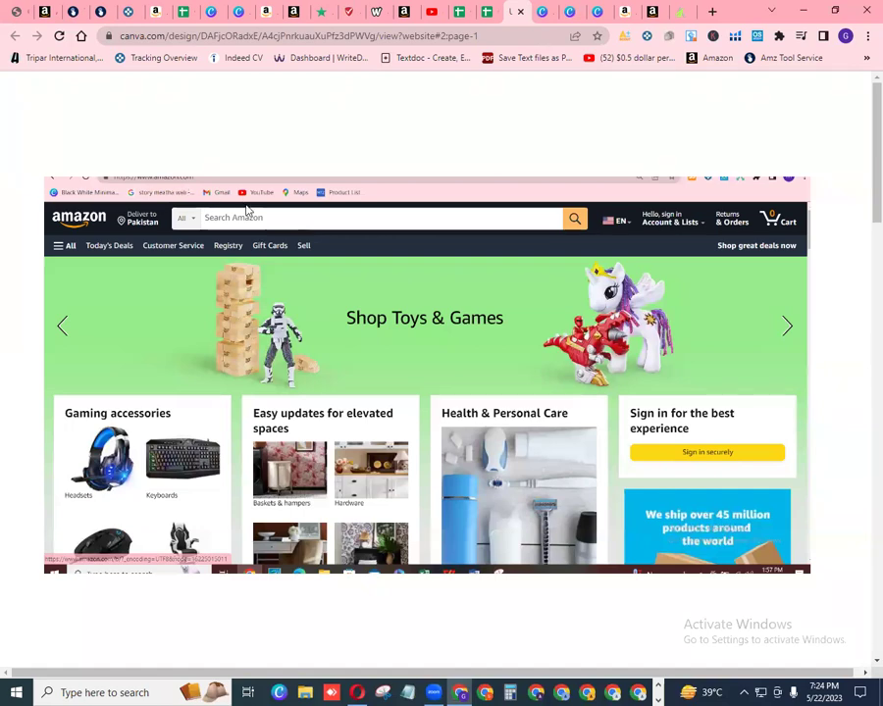
pyautogui.moveTo(862, 203); pyautogui.dragTo(859, 349)
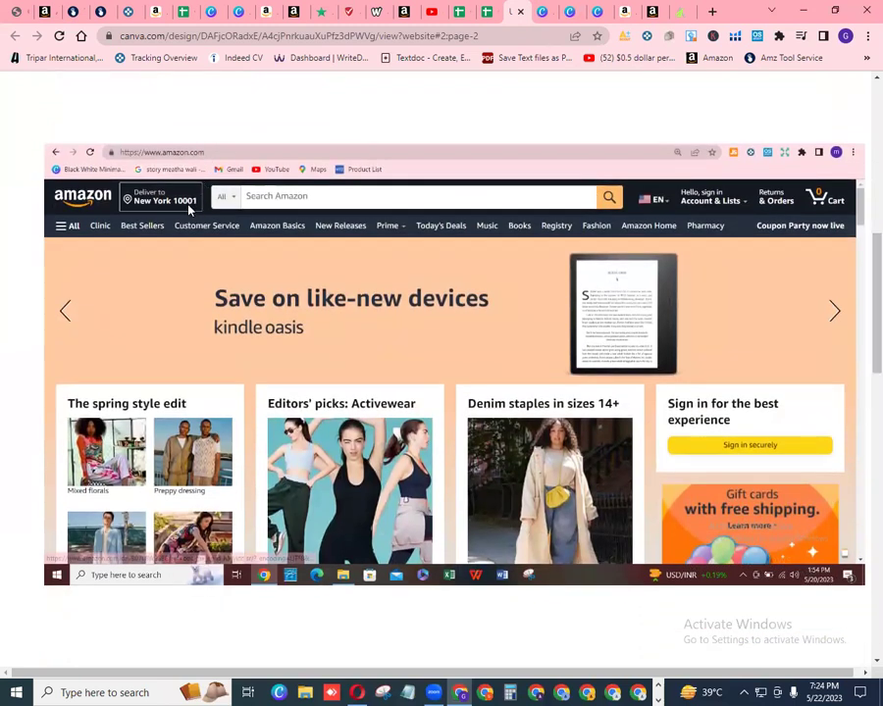
pyautogui.moveTo(861, 357); pyautogui.dragTo(861, 498)
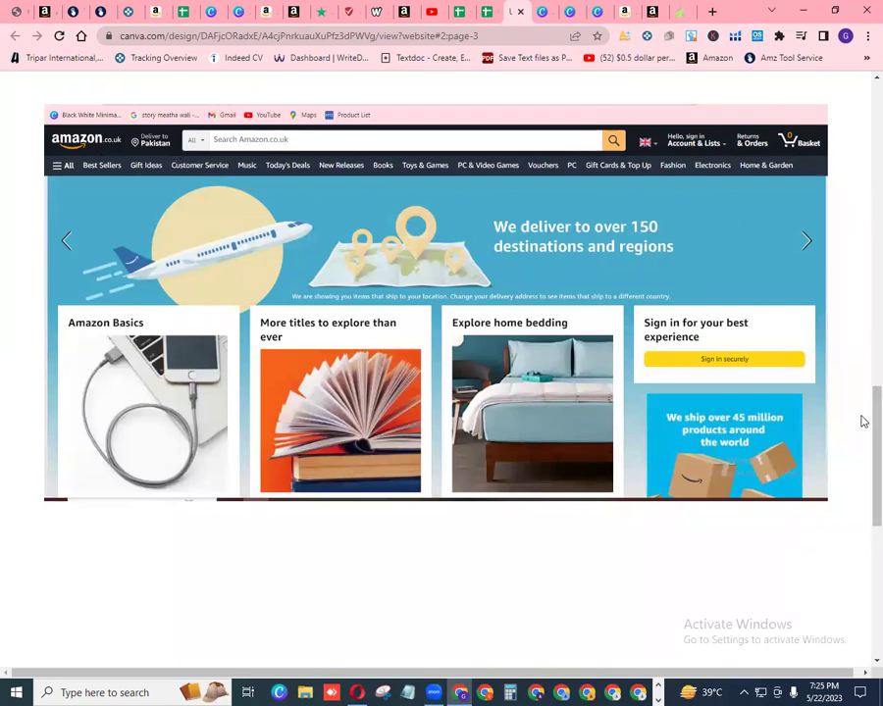
pyautogui.moveTo(862, 455); pyautogui.dragTo(862, 583)
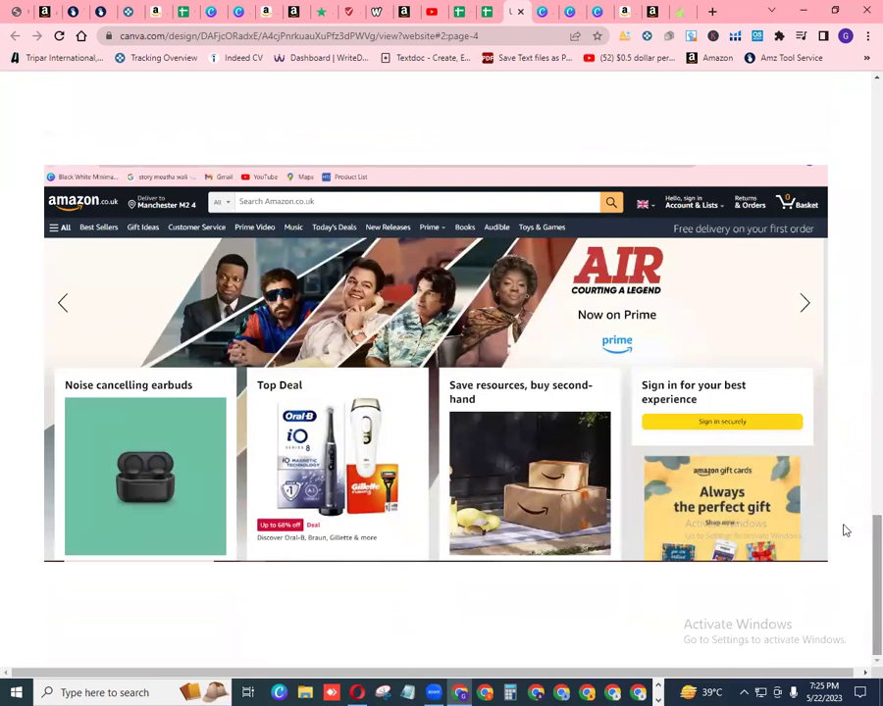
# - Open the A2 Canva link on the tenth student's sheet and review the product, competitor and sales filter pages
pyautogui.click(486, 19)
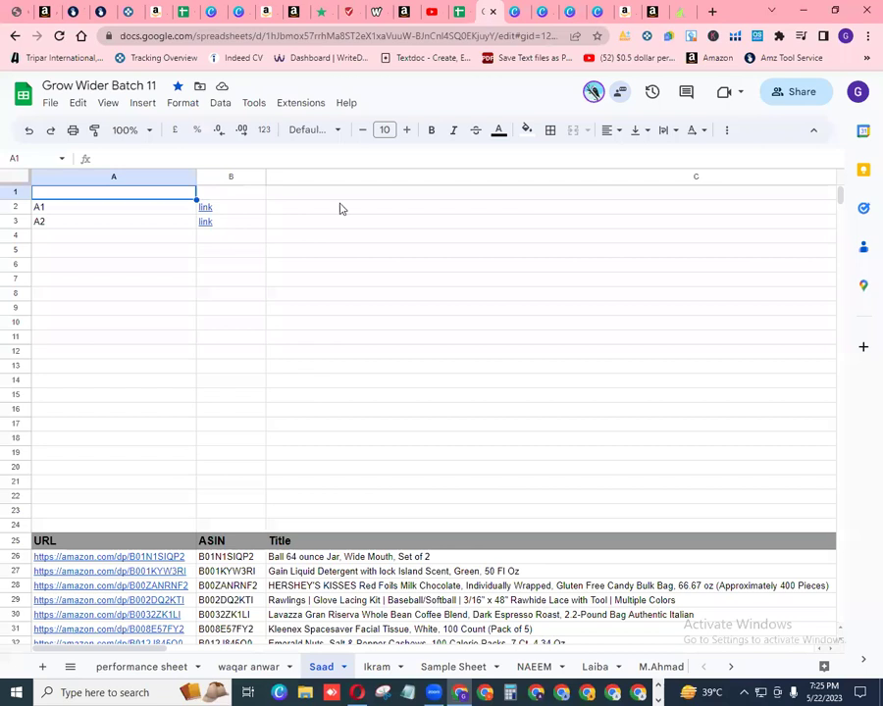
pyautogui.moveTo(206, 227)
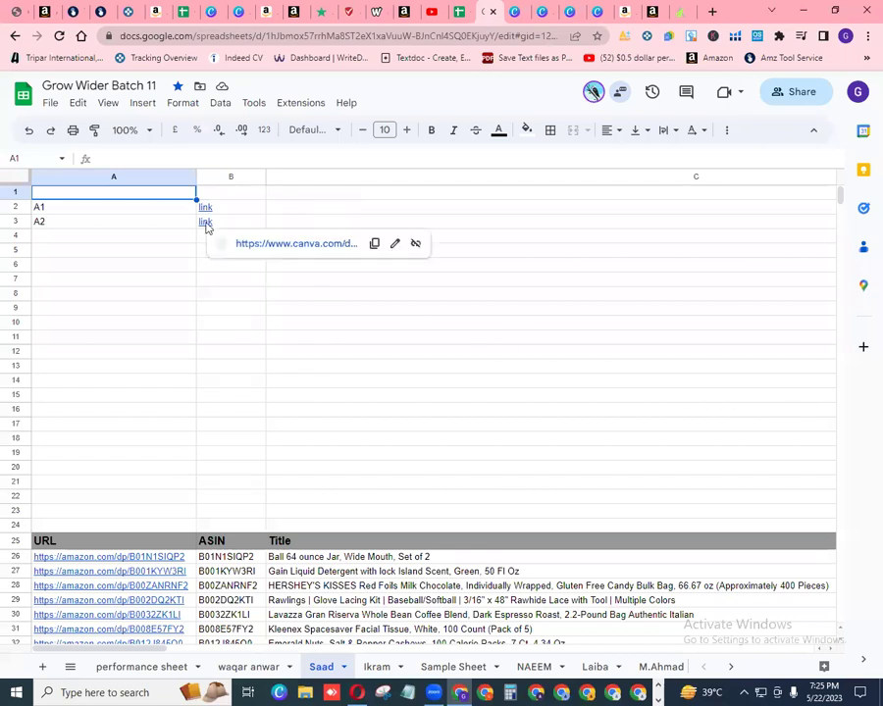
pyautogui.click(282, 245)
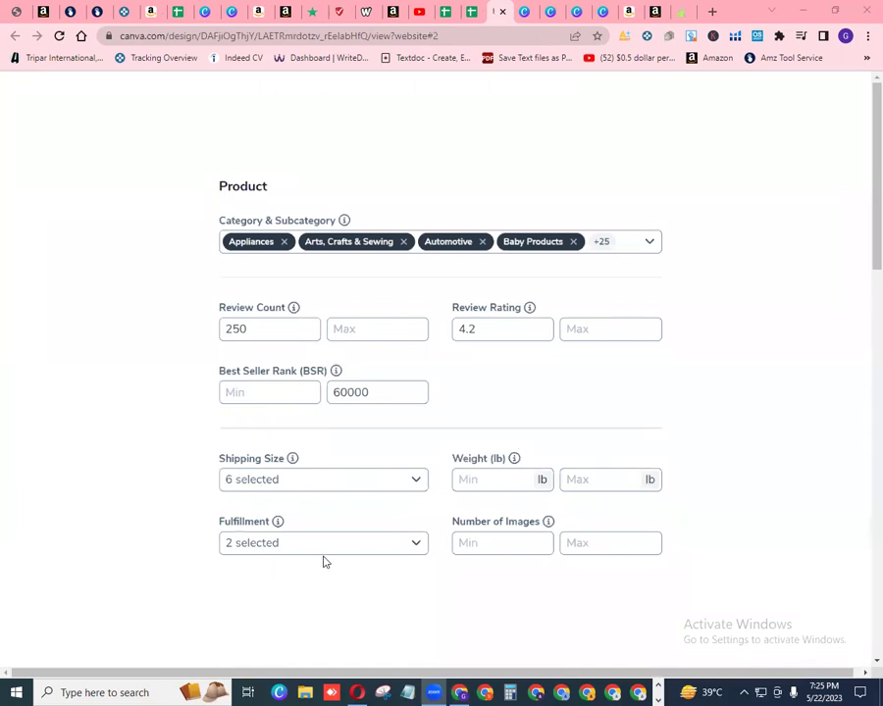
pyautogui.moveTo(862, 273); pyautogui.dragTo(862, 438)
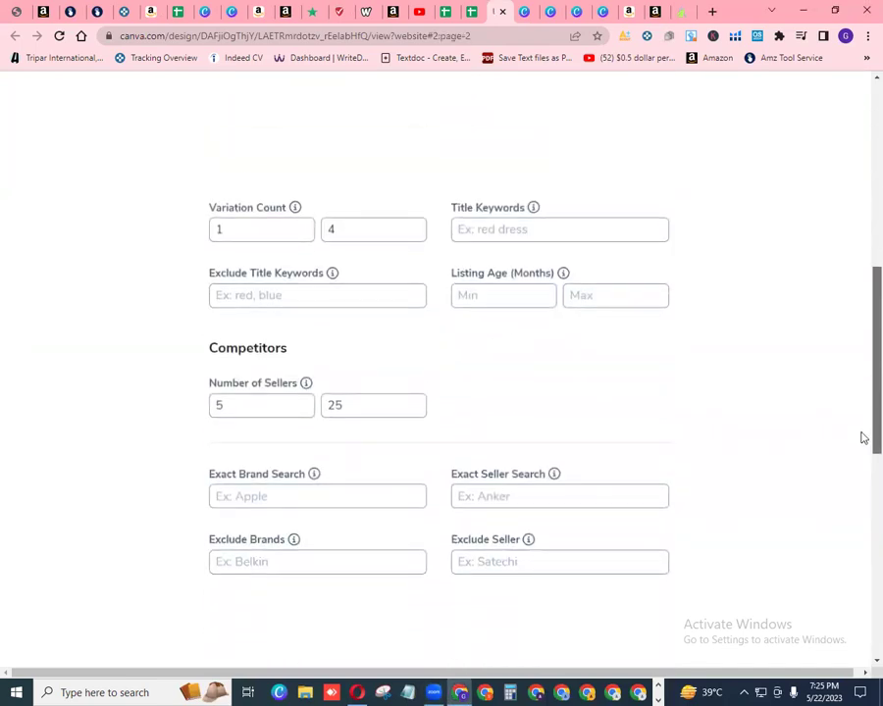
pyautogui.moveTo(862, 438); pyautogui.dragTo(862, 647)
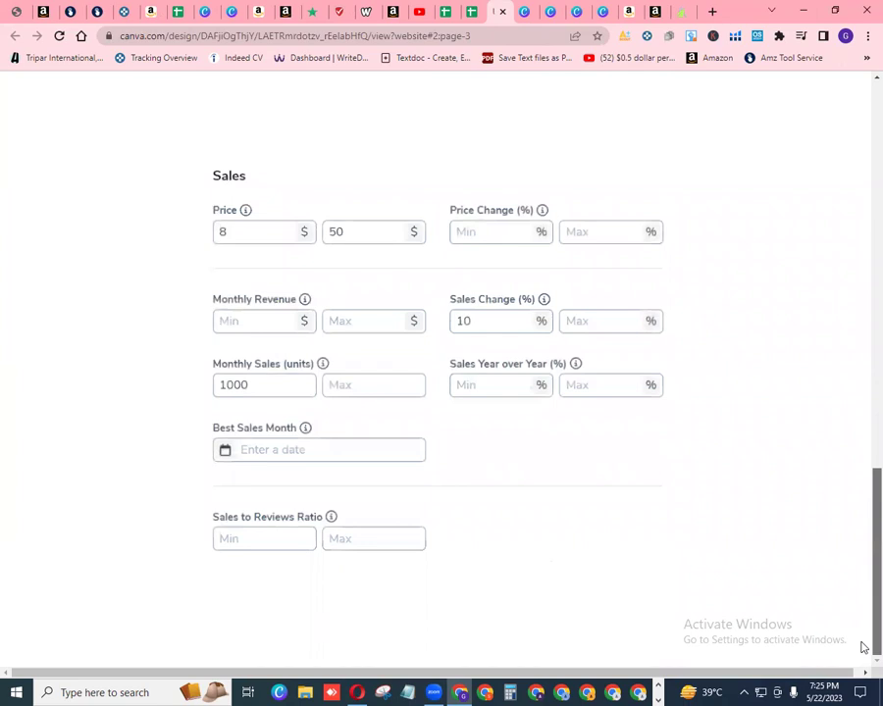
pyautogui.moveTo(862, 648); pyautogui.dragTo(862, 189)
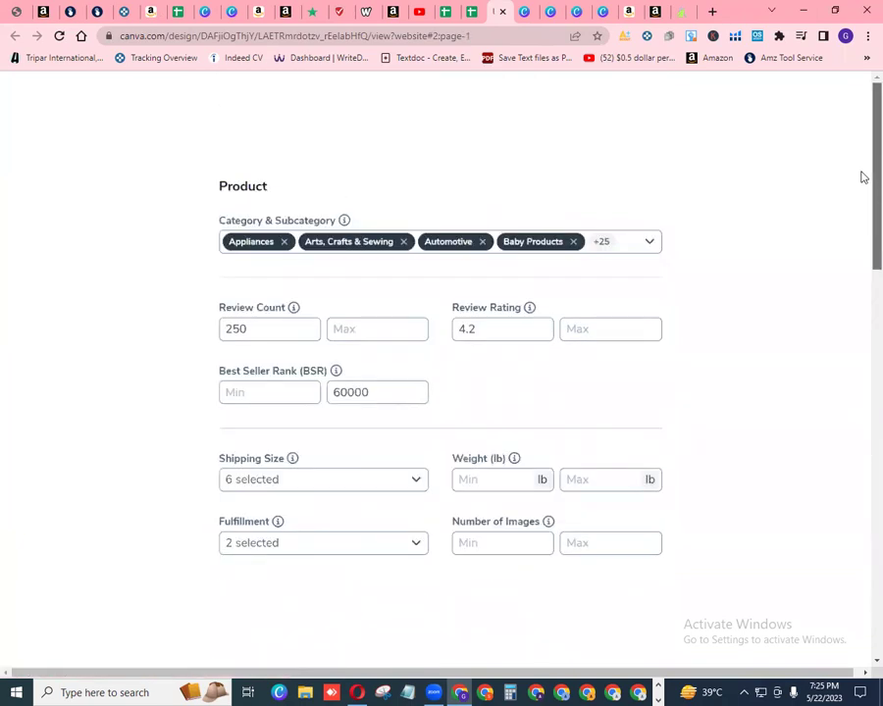
# - Examine the product list on the tenth student's sheet, from the header in row 25 to its last row and across its columns
pyautogui.click(475, 20)
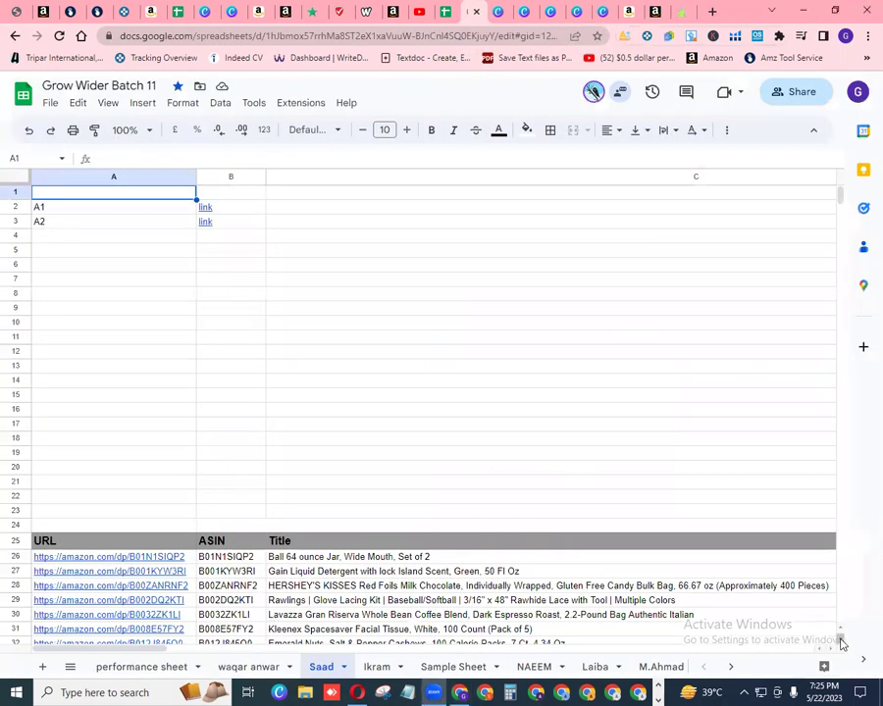
pyautogui.scroll(-5, 841, 643)
pyautogui.scroll(-4, 840, 642)
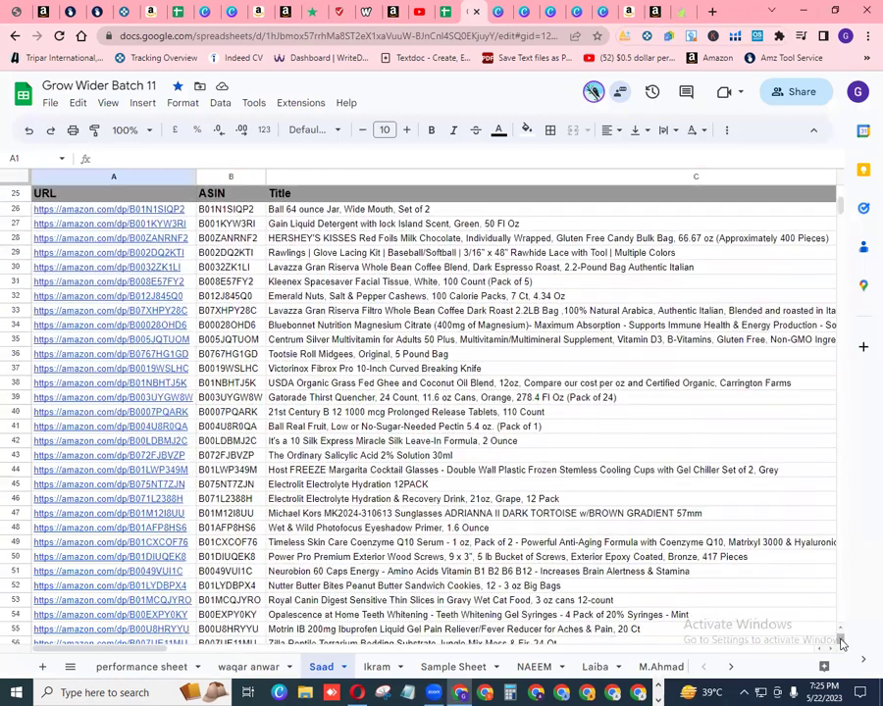
pyautogui.hscroll(6, 832, 653)
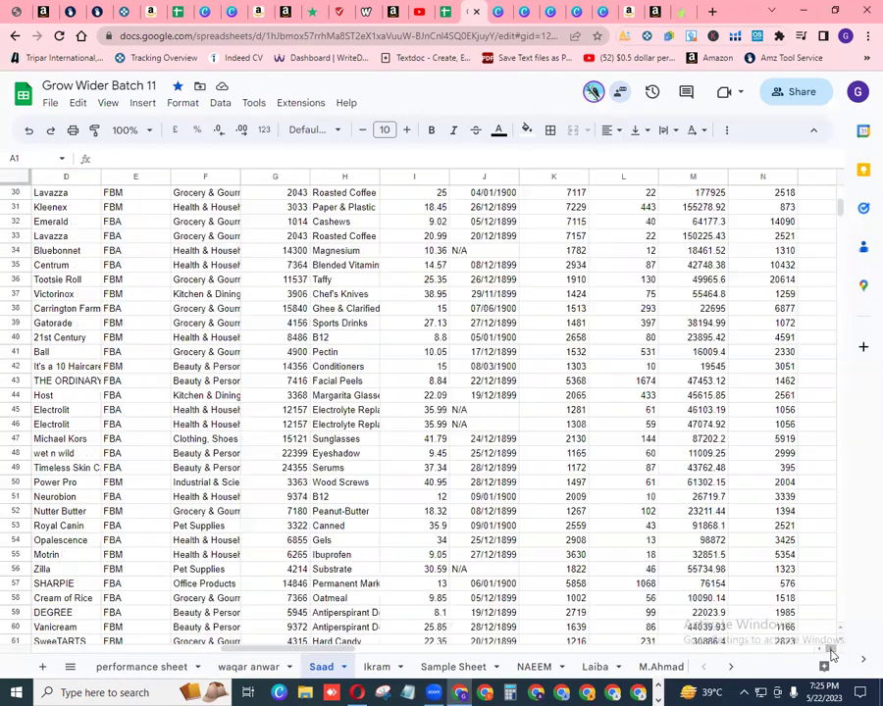
pyautogui.hscroll(1, 832, 653)
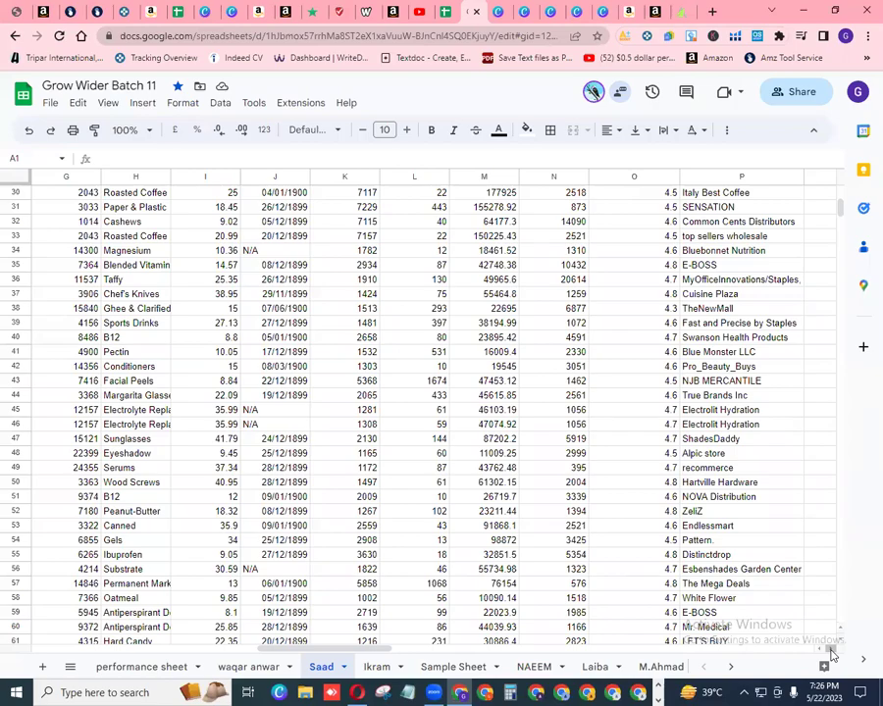
pyautogui.scroll(-3, 841, 647)
pyautogui.scroll(-20, 841, 647)
pyautogui.scroll(-20, 841, 648)
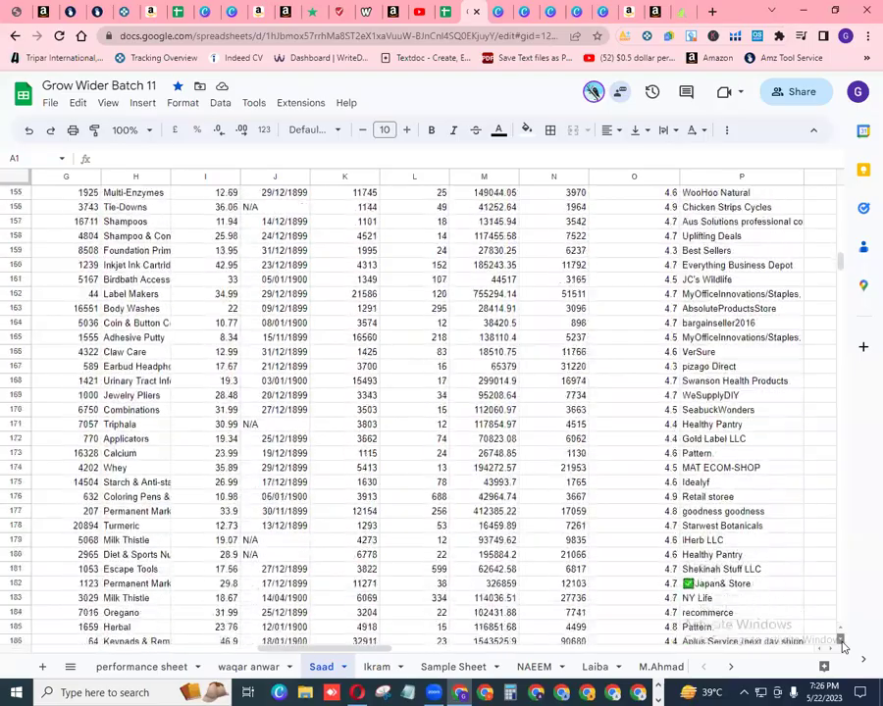
pyautogui.scroll(-18, 841, 647)
pyautogui.scroll(-20, 841, 647)
pyautogui.scroll(-20, 841, 647)
pyautogui.scroll(-19, 841, 648)
pyautogui.scroll(-20, 842, 647)
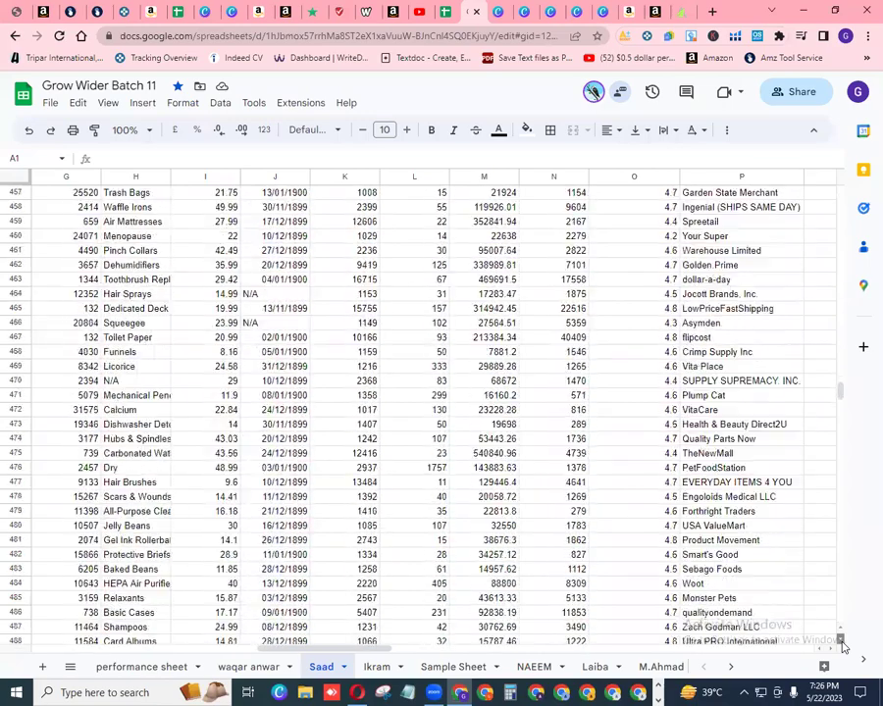
pyautogui.scroll(-20, 842, 648)
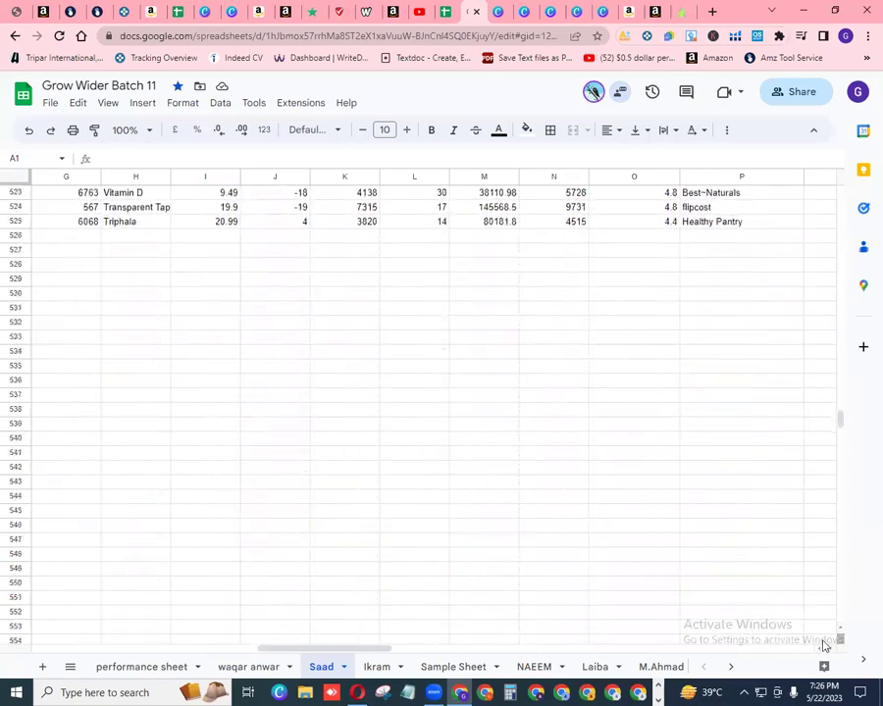
pyautogui.scroll(20, 837, 196)
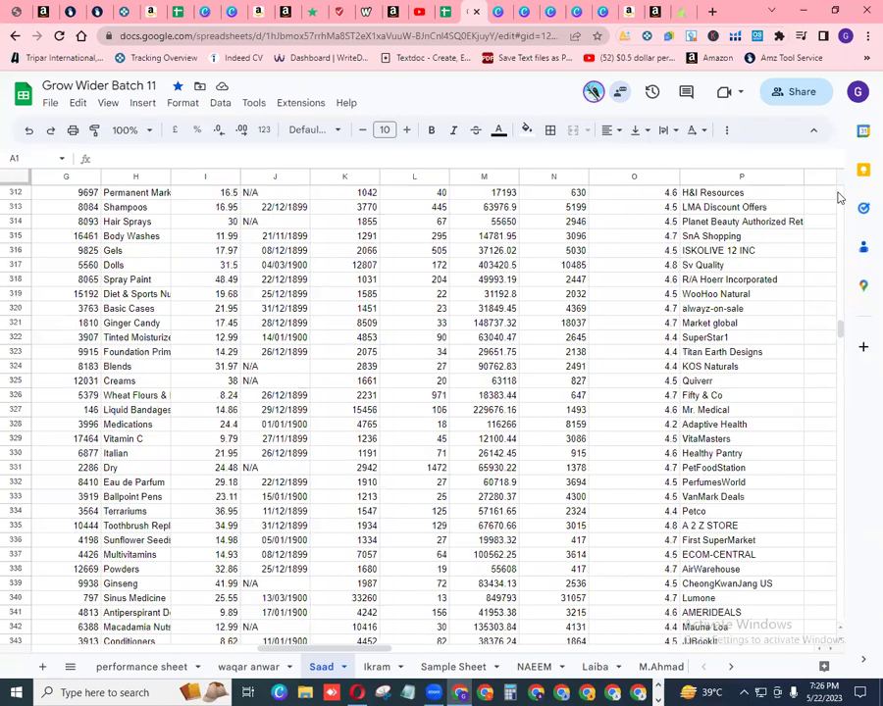
pyautogui.scroll(20, 838, 196)
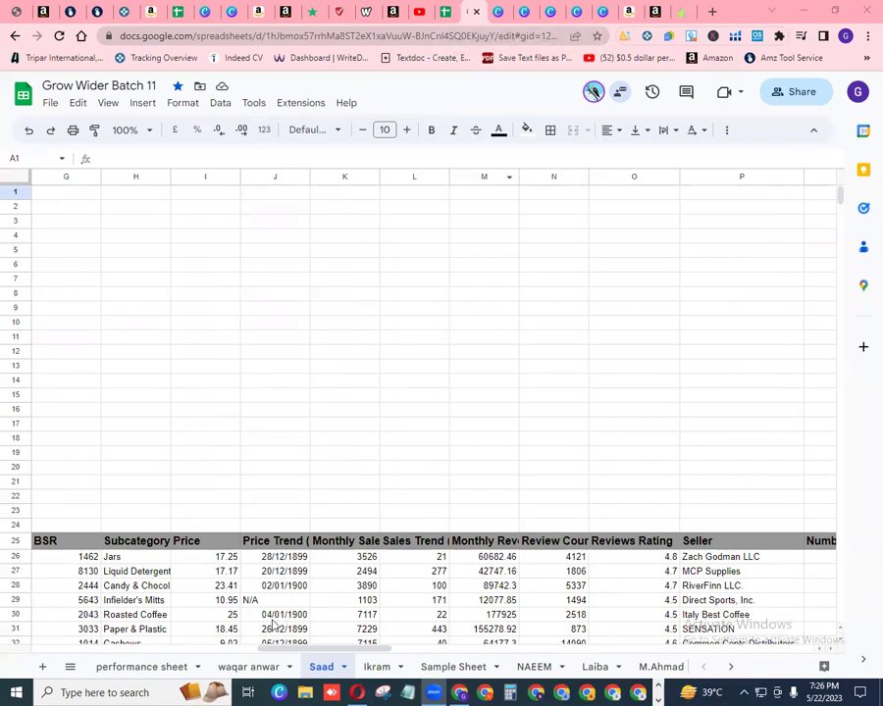
# - On the performance sheet, enter 9 for student 10 in cell E15 under A #03
pyautogui.click(110, 668)
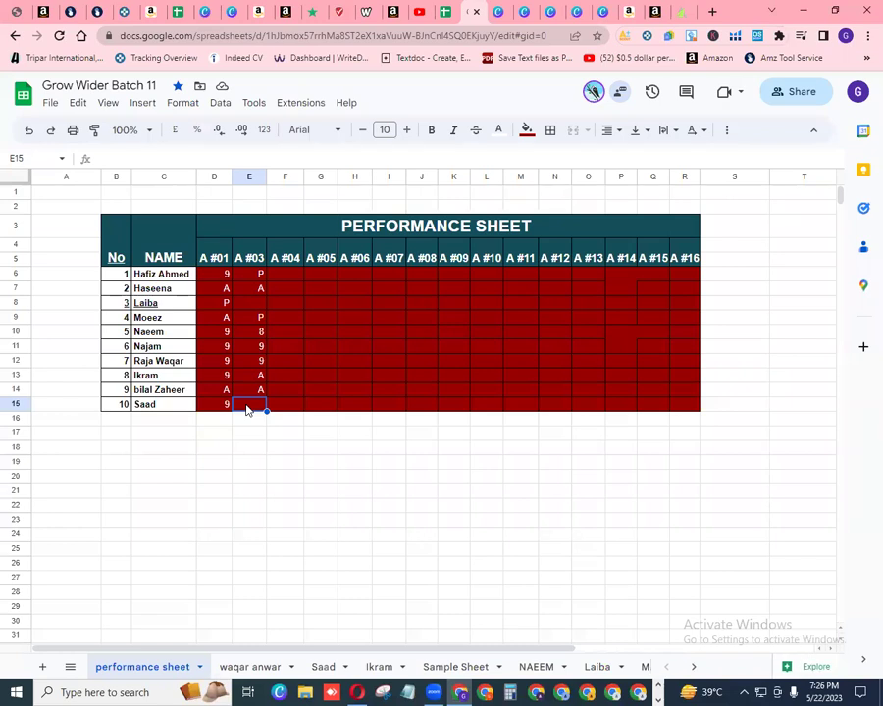
pyautogui.write('9')
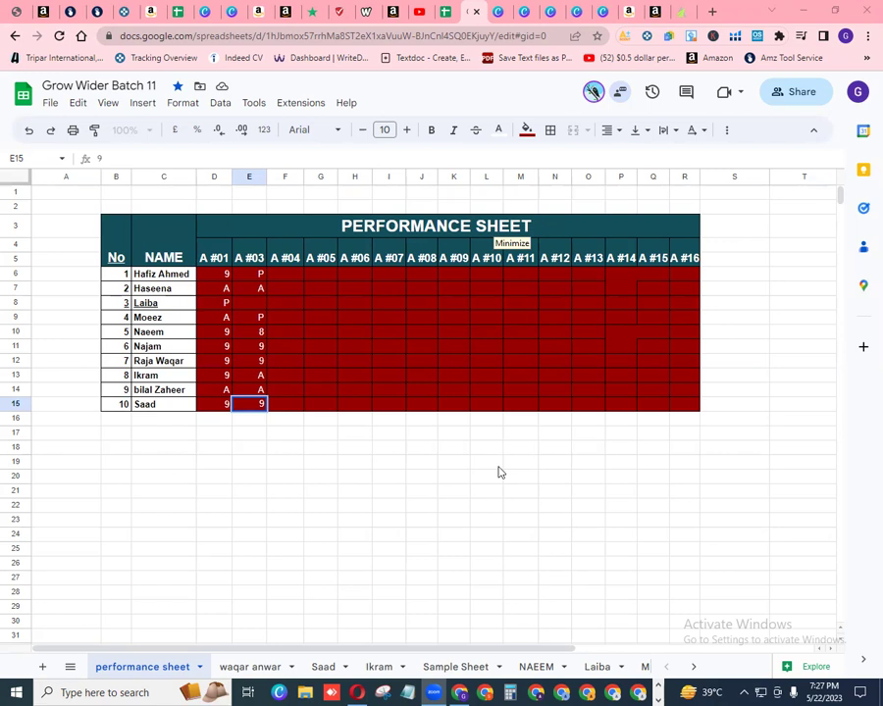
# - Switch to WhatsApp and open the new student's direct chat listed below the Grow wider Batch 9 group
pyautogui.press('super+Down')
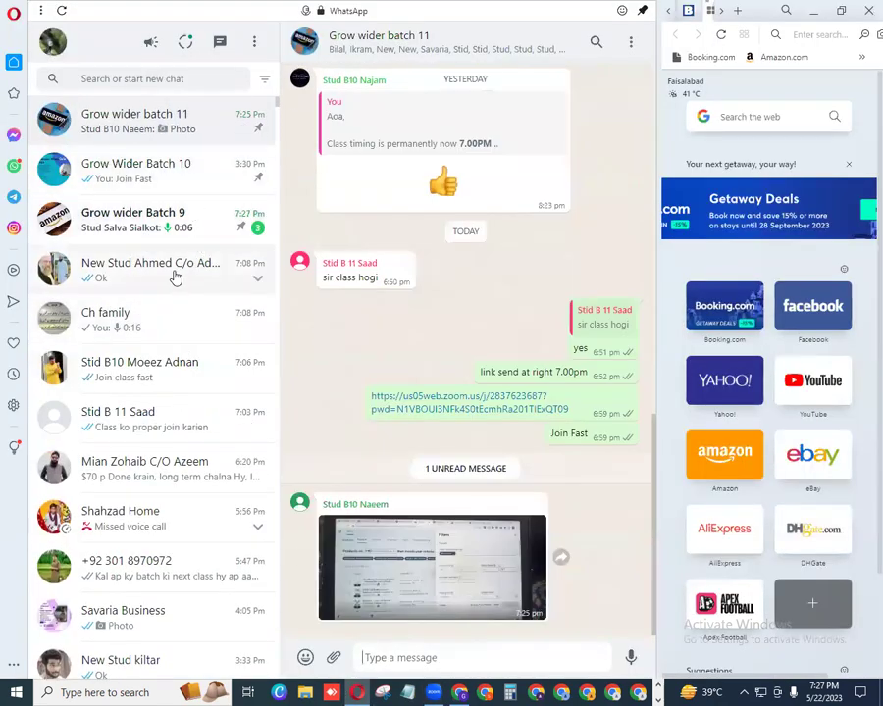
pyautogui.click(175, 279)
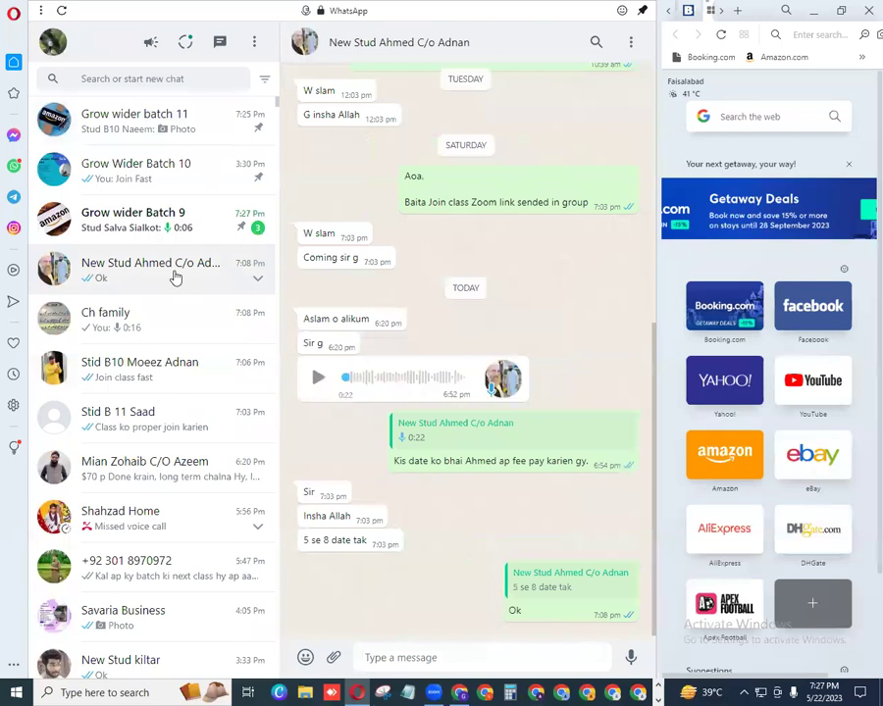
# - Open the latest photo in the Grow wider batch 11 group chat and zoom in to examine the Helium 10 filters it shows
pyautogui.click(137, 126)
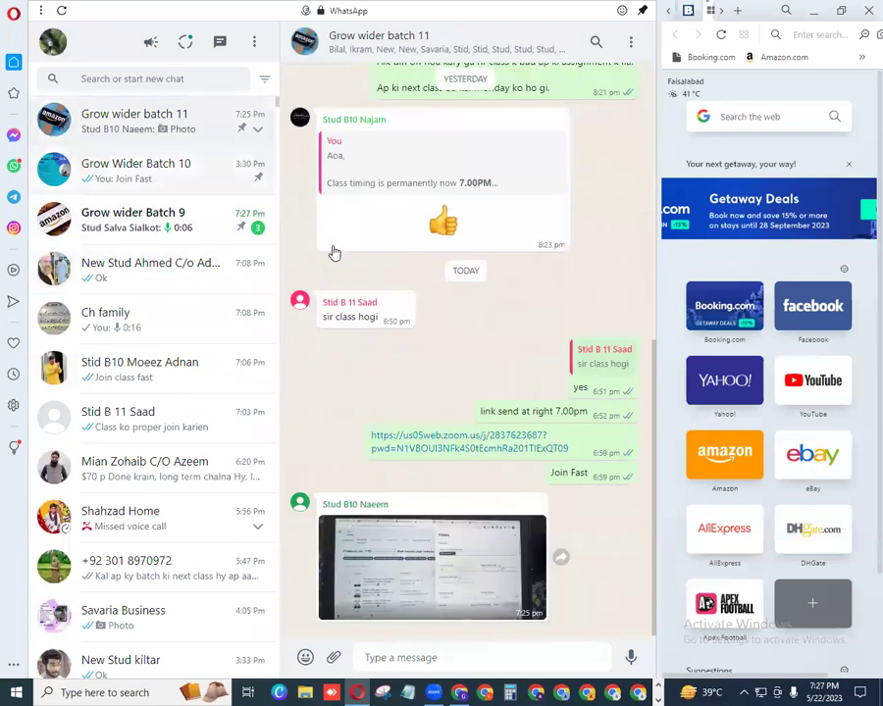
pyautogui.click(464, 566)
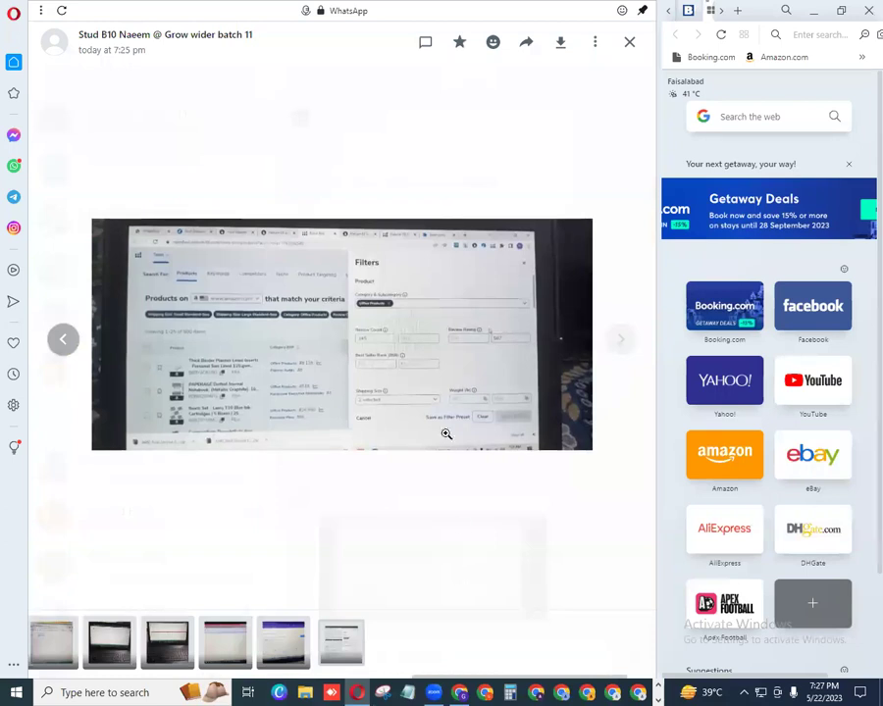
pyautogui.click(431, 391)
pyautogui.click(431, 391)
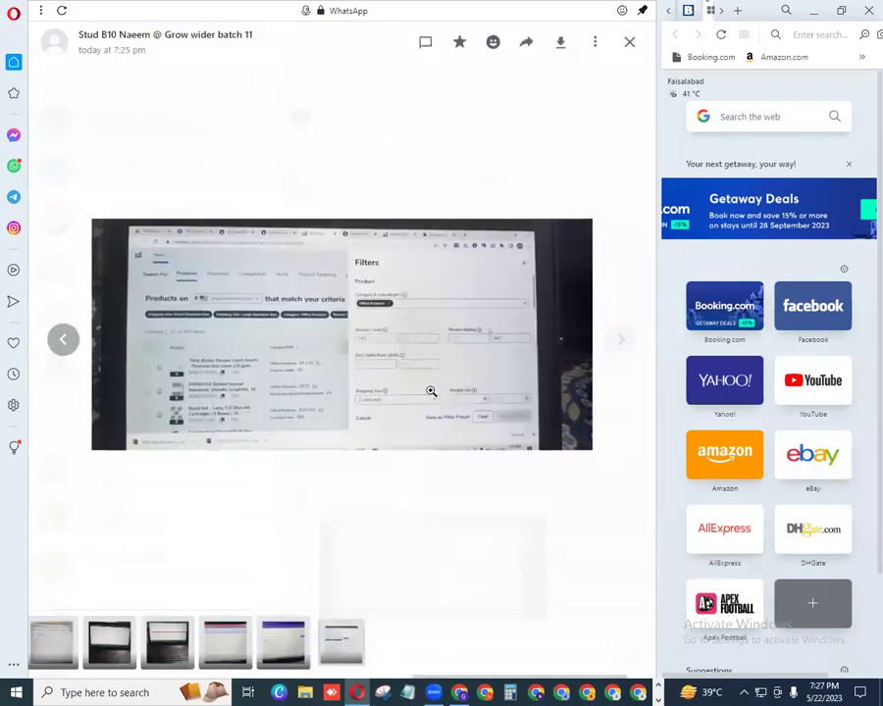
pyautogui.click(431, 391)
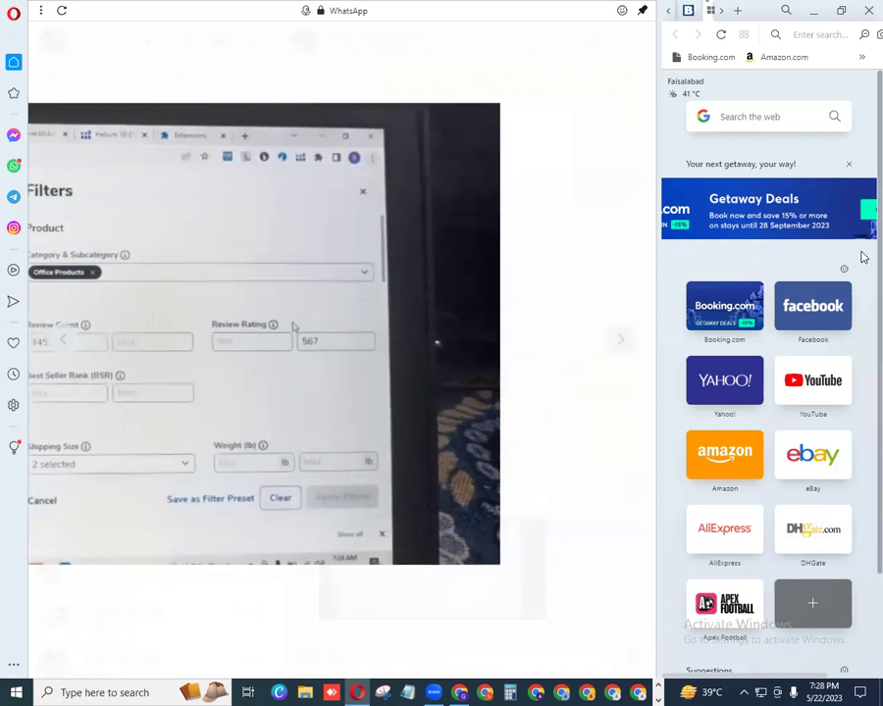
pyautogui.scroll(-1, 862, 284)
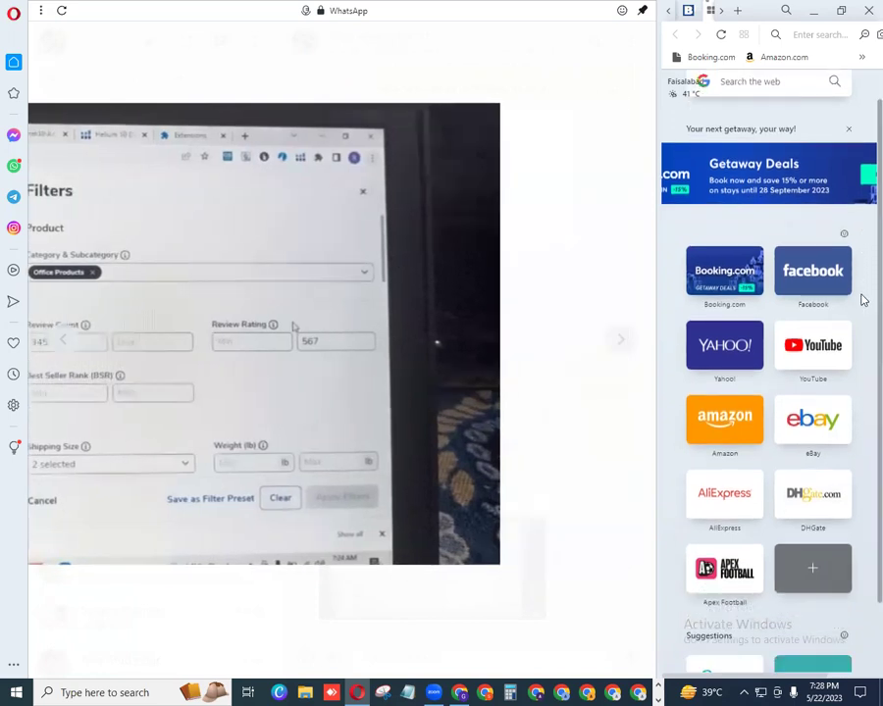
pyautogui.scroll(-2, 862, 301)
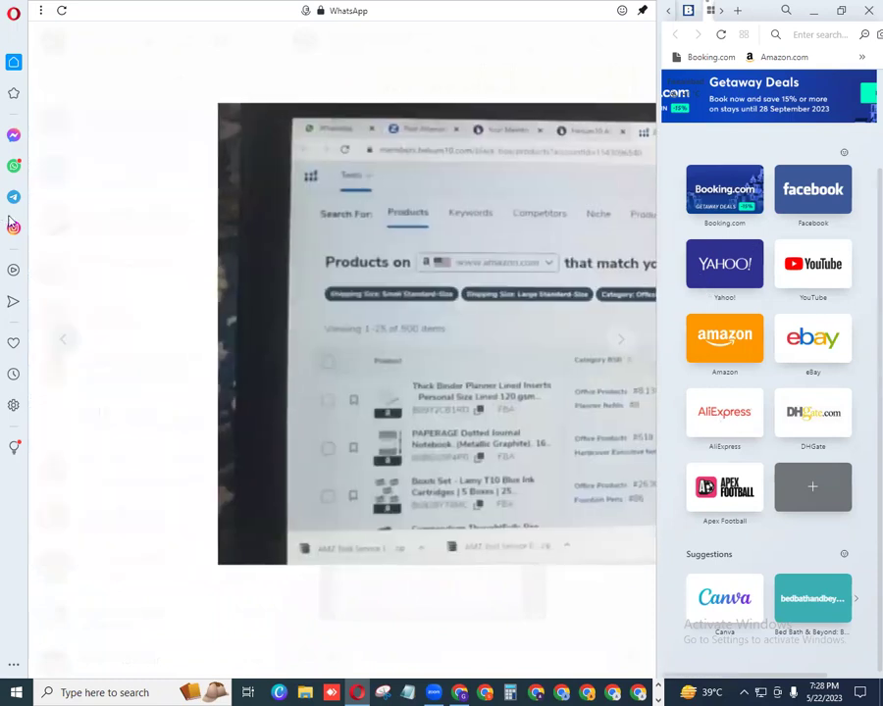
# - Close the WhatsApp view and review the Amazon homepage screenshots in the last open A1 Canva design
pyautogui.click(539, 250)
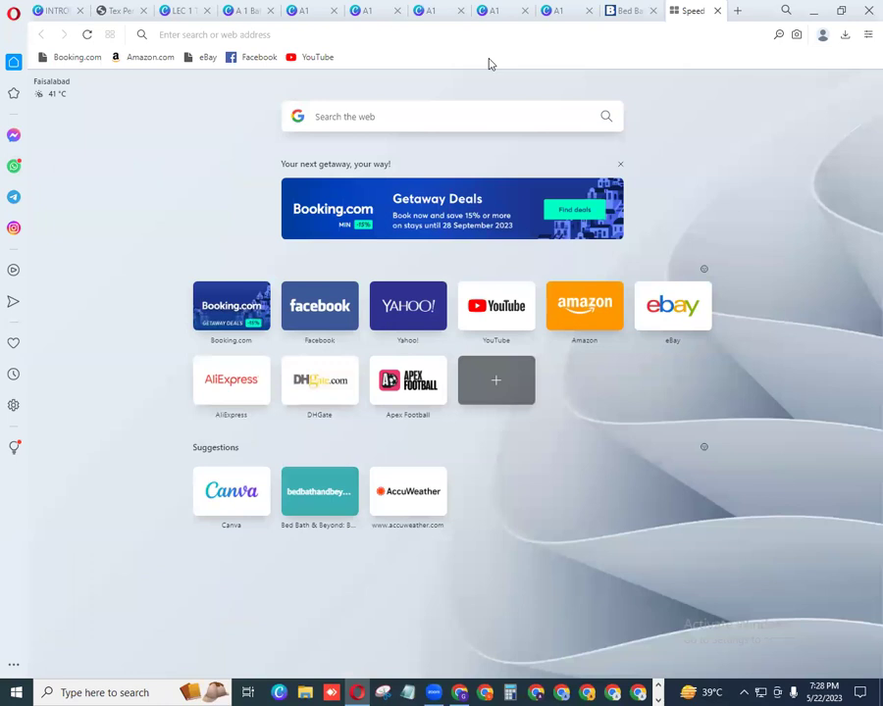
pyautogui.click(551, 13)
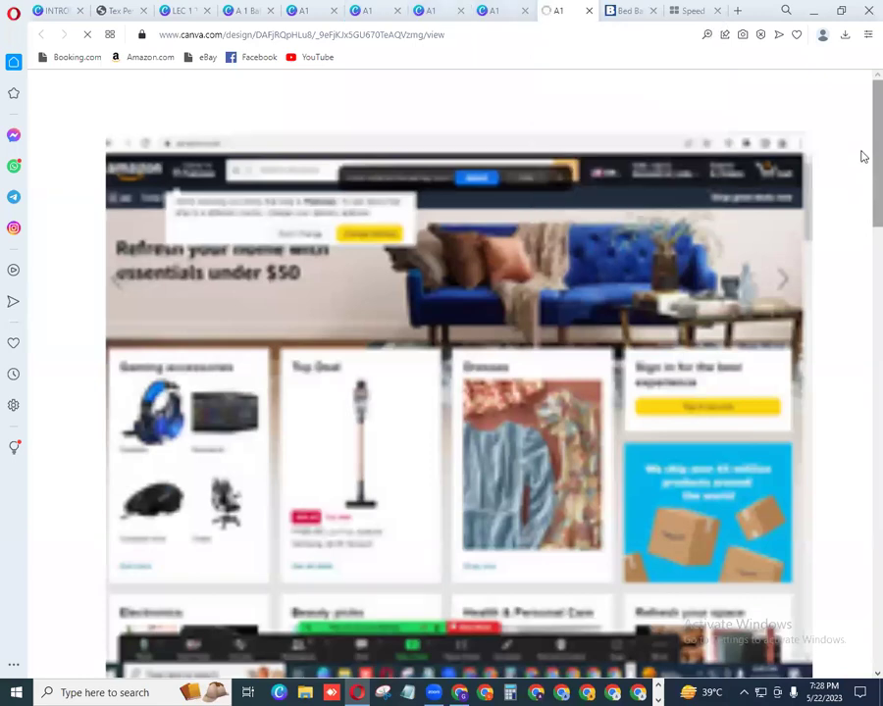
pyautogui.scroll(-5, 862, 190)
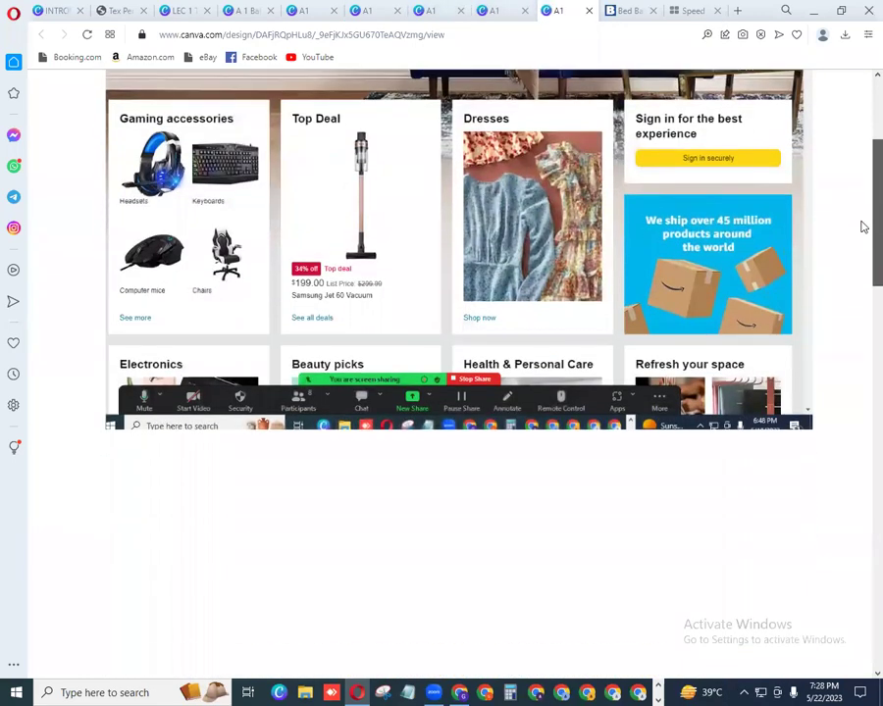
pyautogui.scroll(-5, 862, 250)
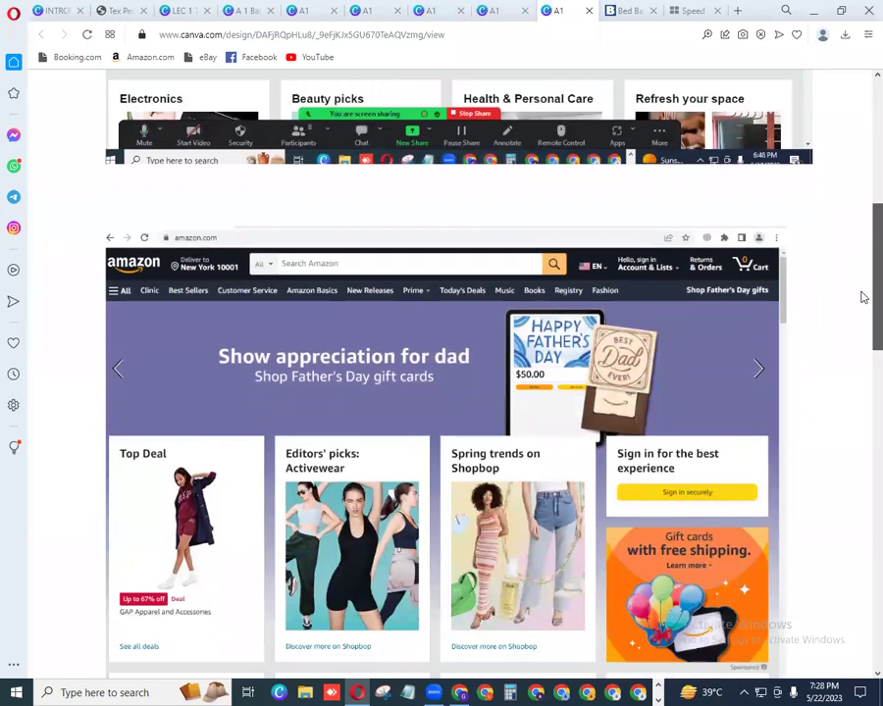
pyautogui.scroll(-6, 862, 331)
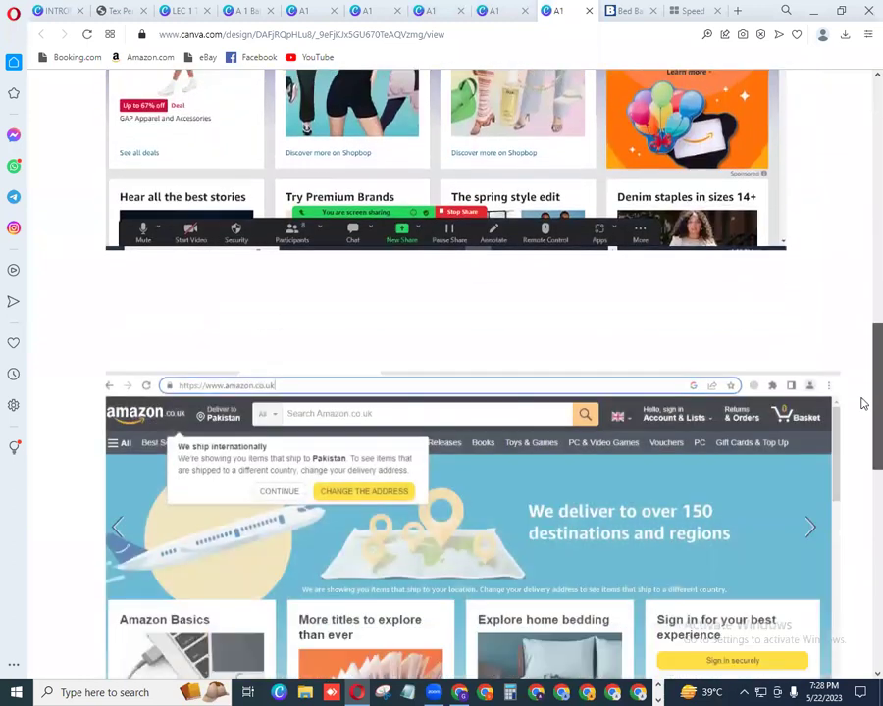
pyautogui.scroll(8, 861, 355)
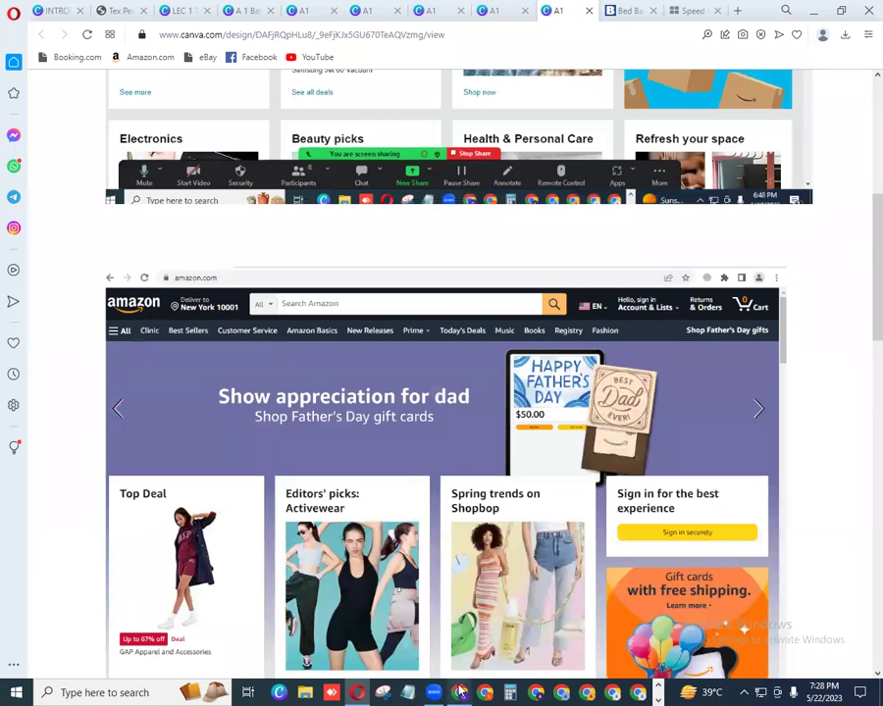
# - Switch to the Chrome window with the performance sheet and bring up the AMZ Tool Service Helium10 Access page
pyautogui.moveTo(460, 692)
pyautogui.click(453, 613)
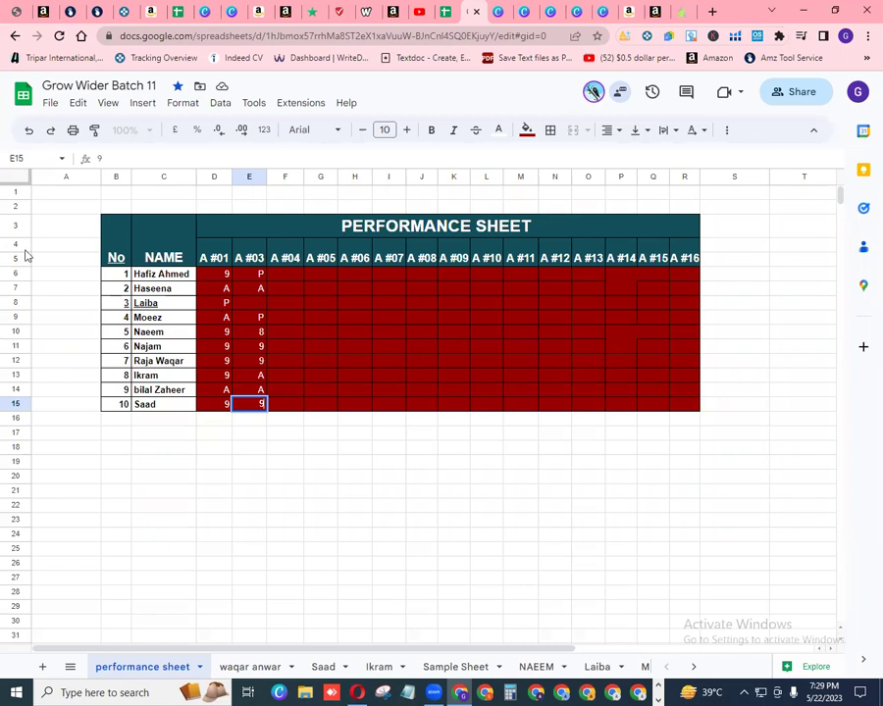
pyautogui.click(100, 13)
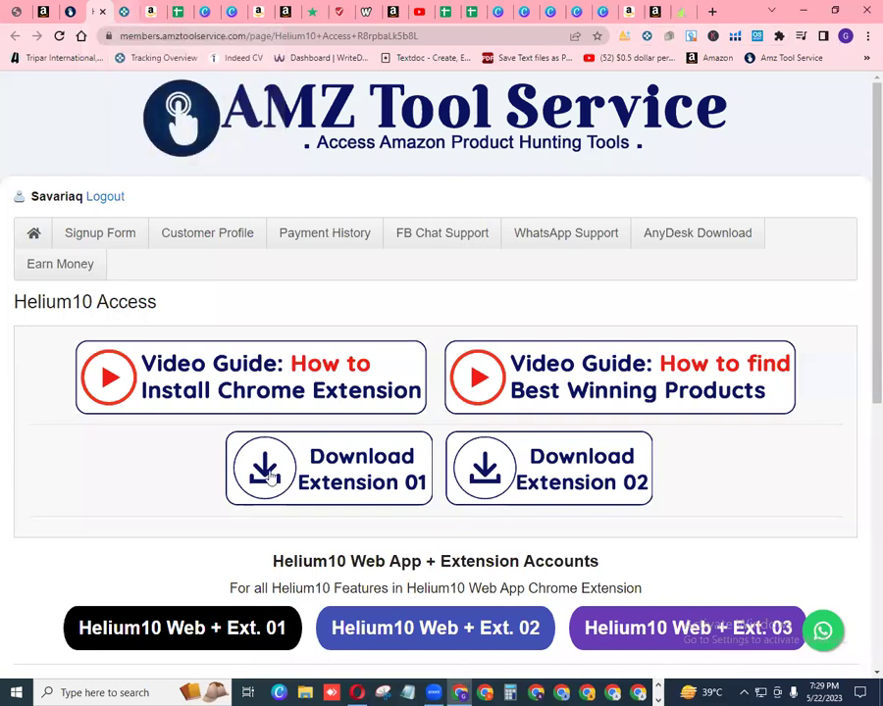
# - Try to launch Helium10 Web + Ext. 02 and Helium10 Web + Ext. 03 from the Helium10 Access page
pyautogui.scroll(-3, 274, 515)
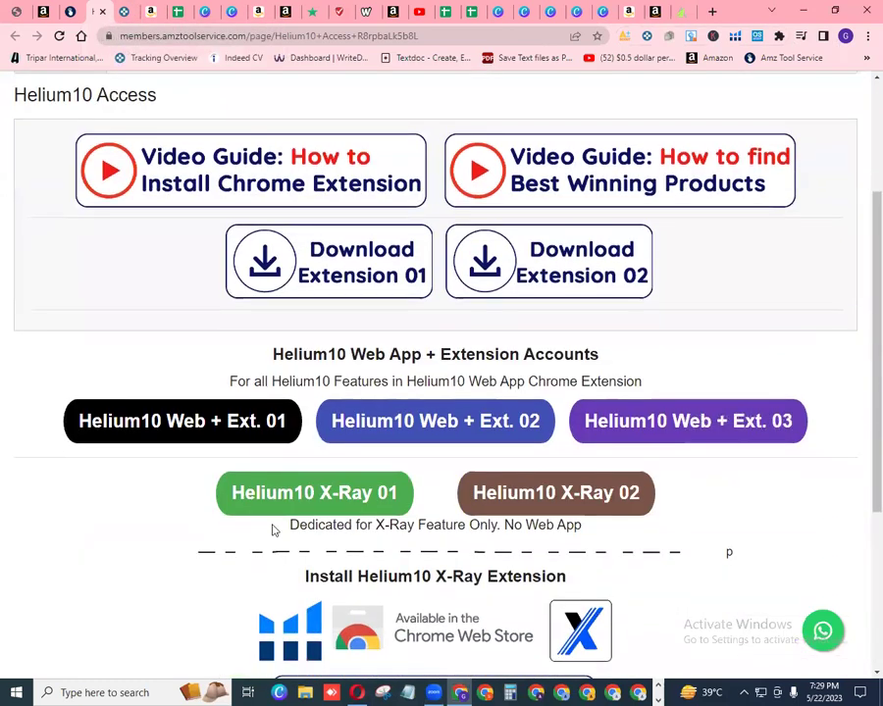
pyautogui.click(381, 421)
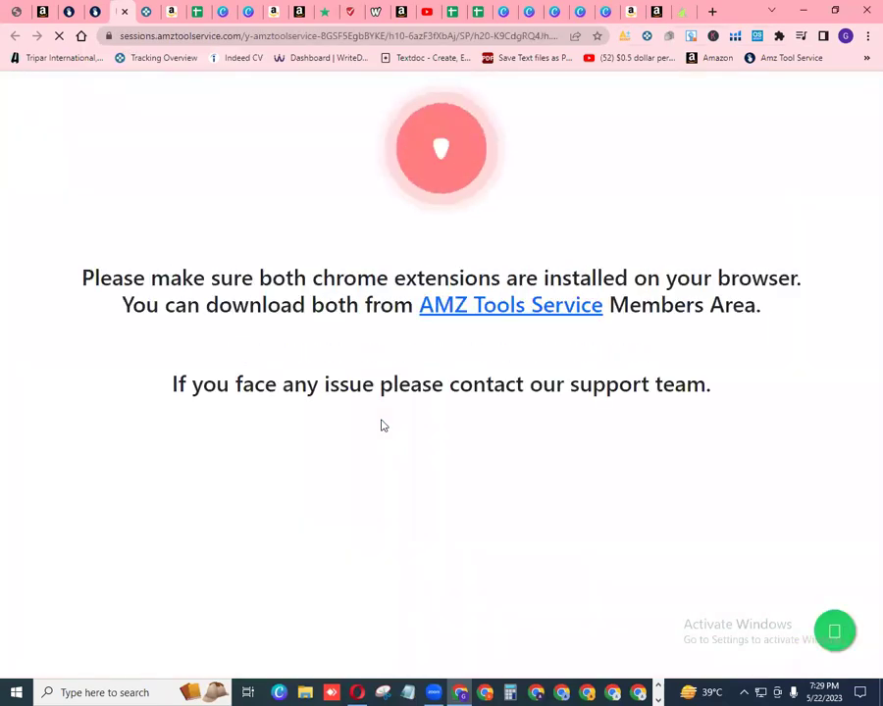
pyautogui.click(95, 12)
pyautogui.click(665, 417)
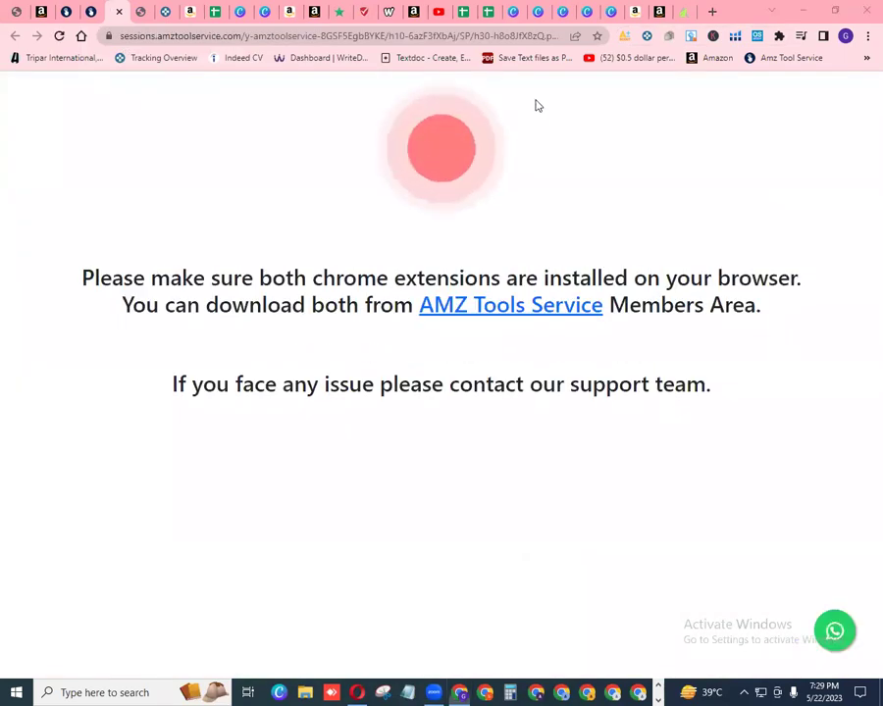
# - Enable AMZ Tool Service Extension 01 and AMZ Tool Service Extension 02 in Chrome's extension management
pyautogui.click(778, 37)
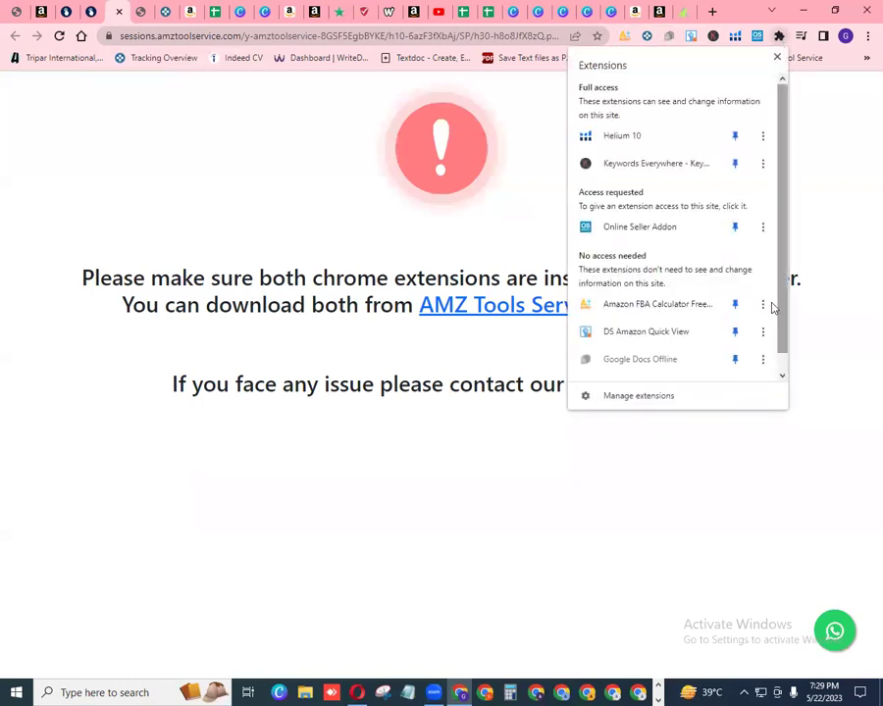
pyautogui.scroll(-1, 745, 343)
pyautogui.click(638, 395)
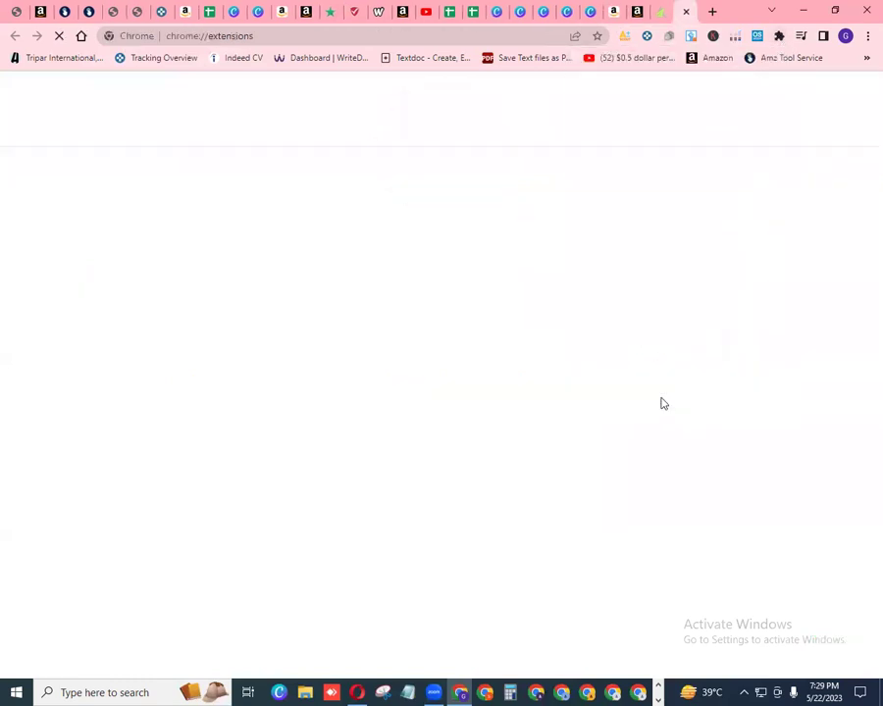
pyautogui.click(416, 292)
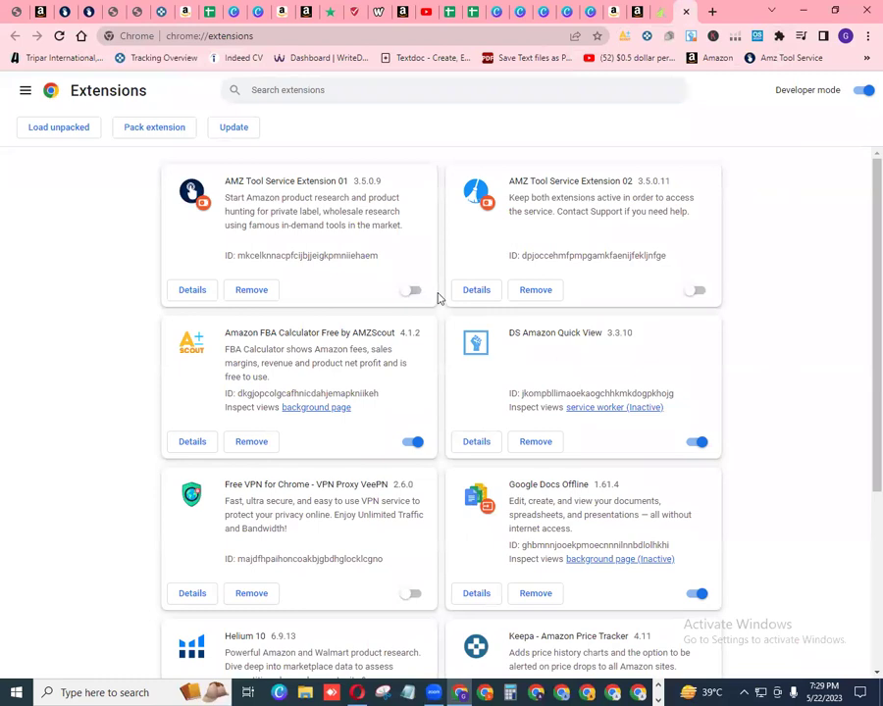
pyautogui.click(698, 291)
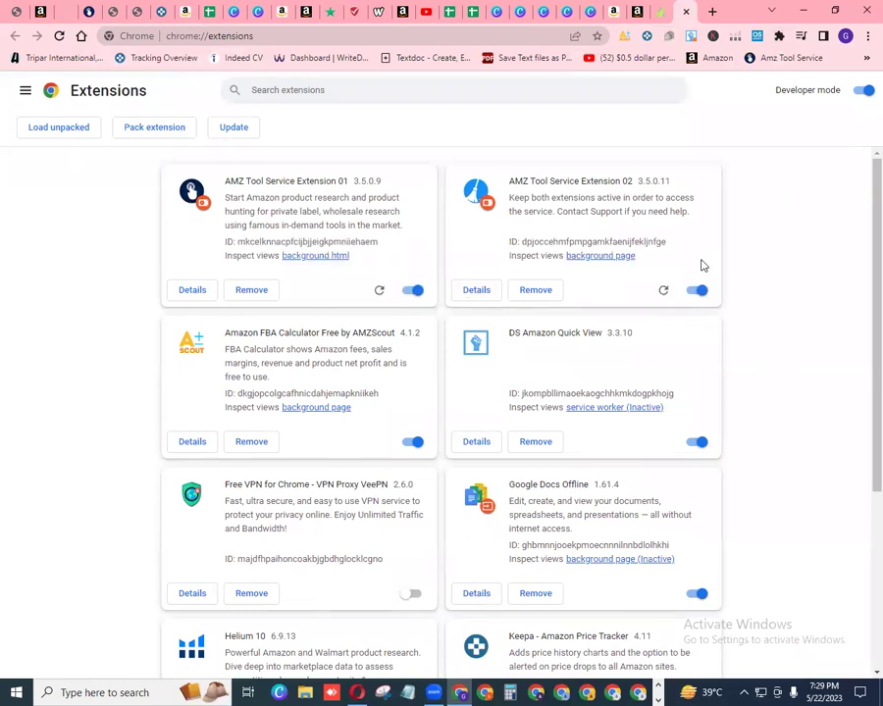
# - Close both extension-warning session pages and the old Helium10 Access page, and return to the AMZ Tool Service member page
pyautogui.click(116, 13)
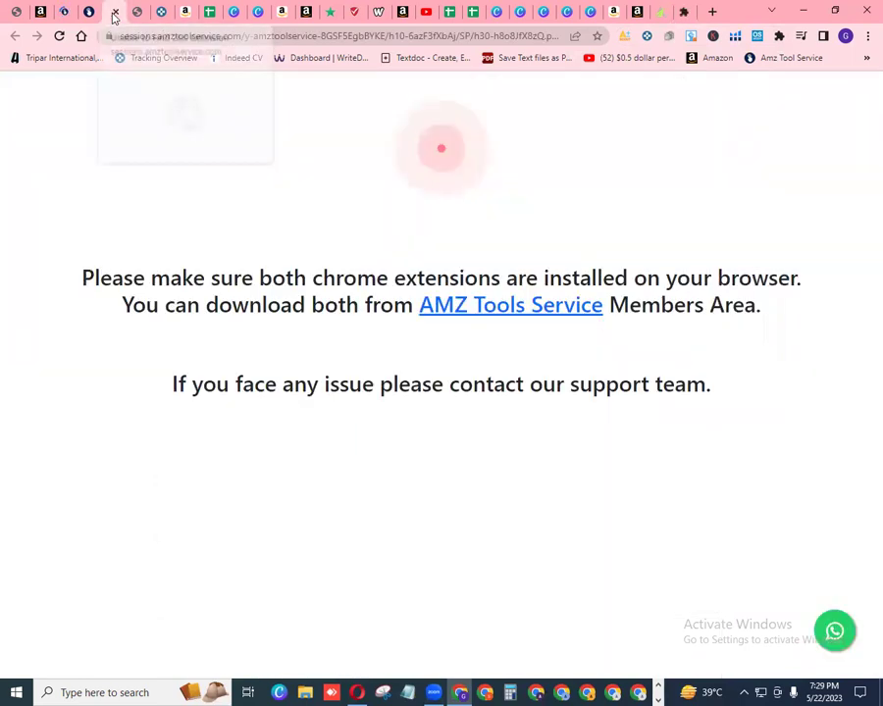
pyautogui.click(116, 13)
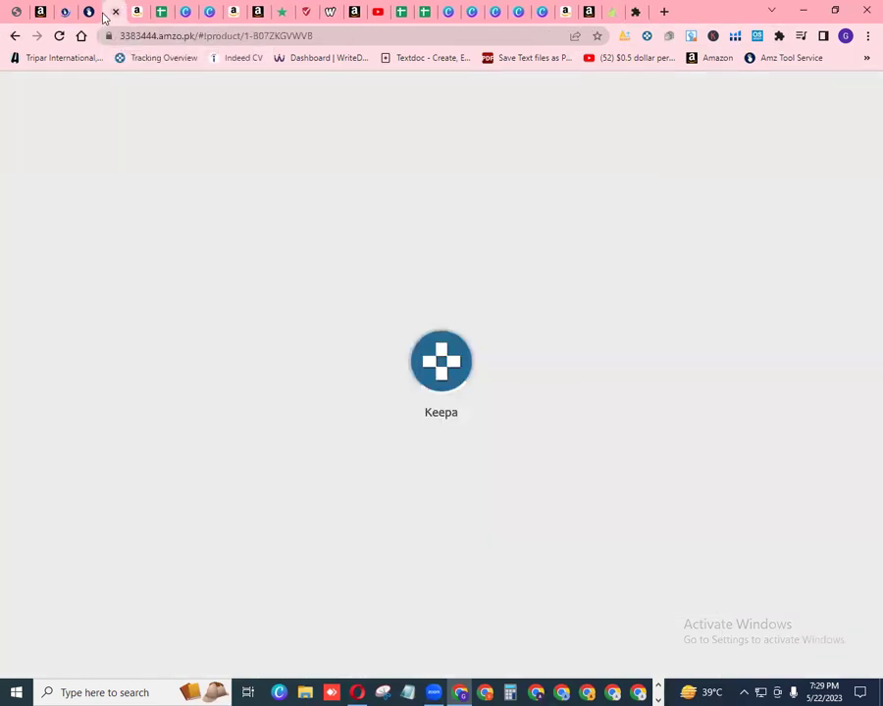
pyautogui.click(87, 12)
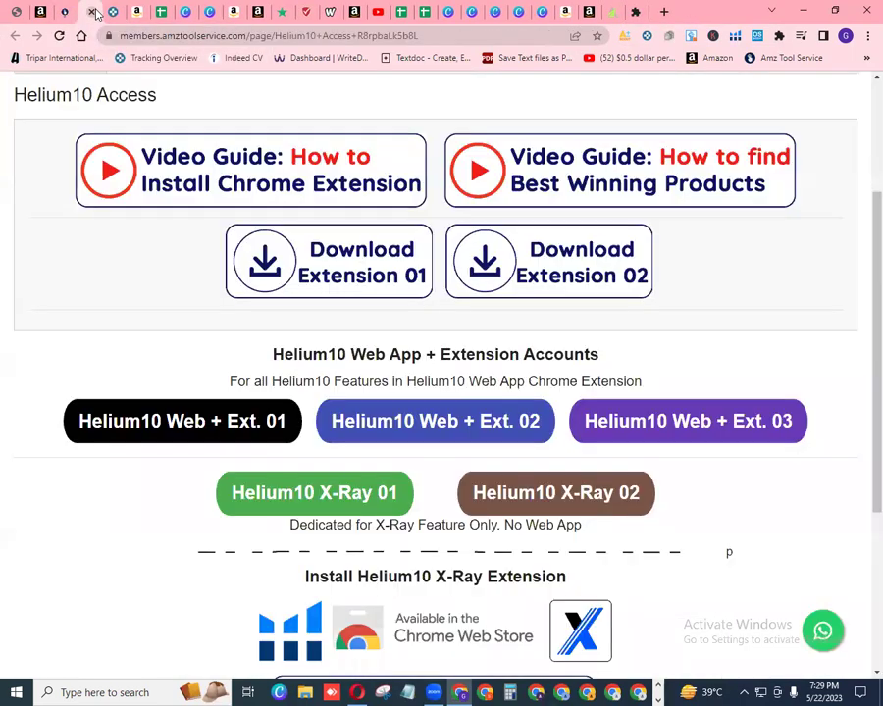
pyautogui.click(64, 12)
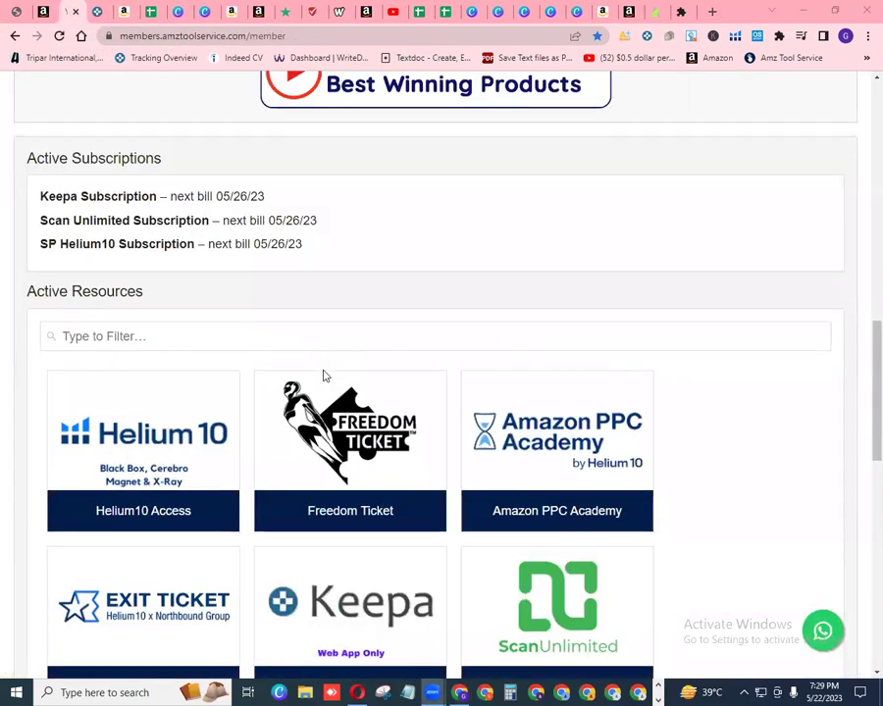
# - Reopen Helium10 Access from the active resources and launch a Helium10 account
pyautogui.click(147, 514)
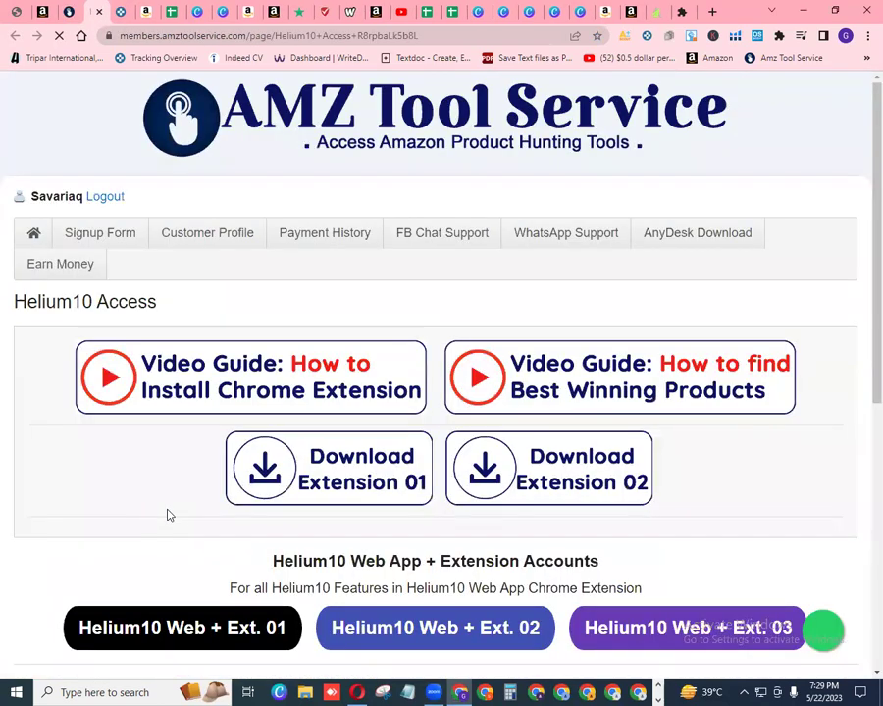
pyautogui.scroll(-3, 174, 515)
pyautogui.click(235, 494)
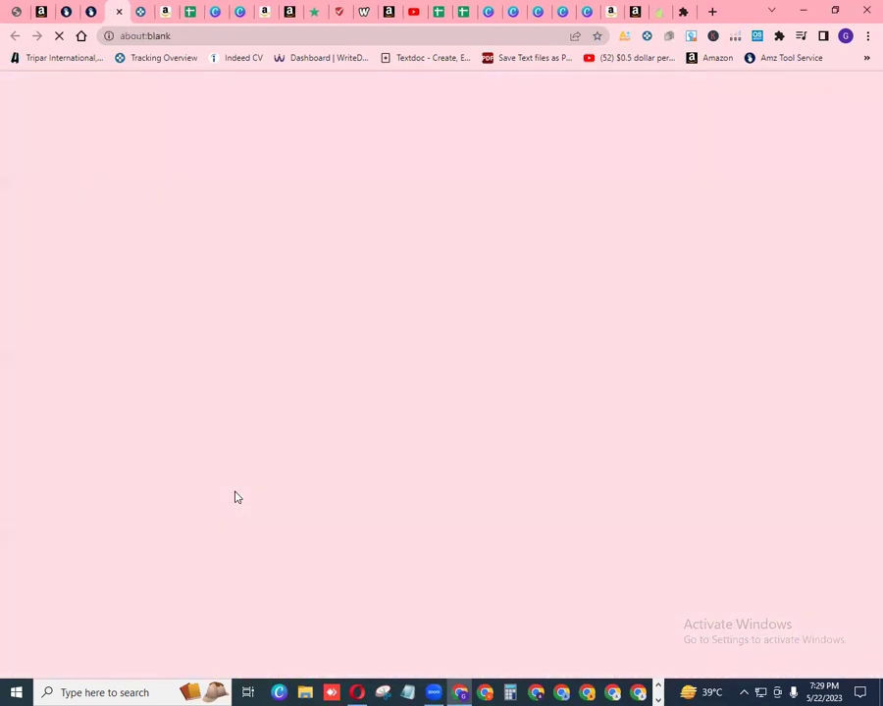
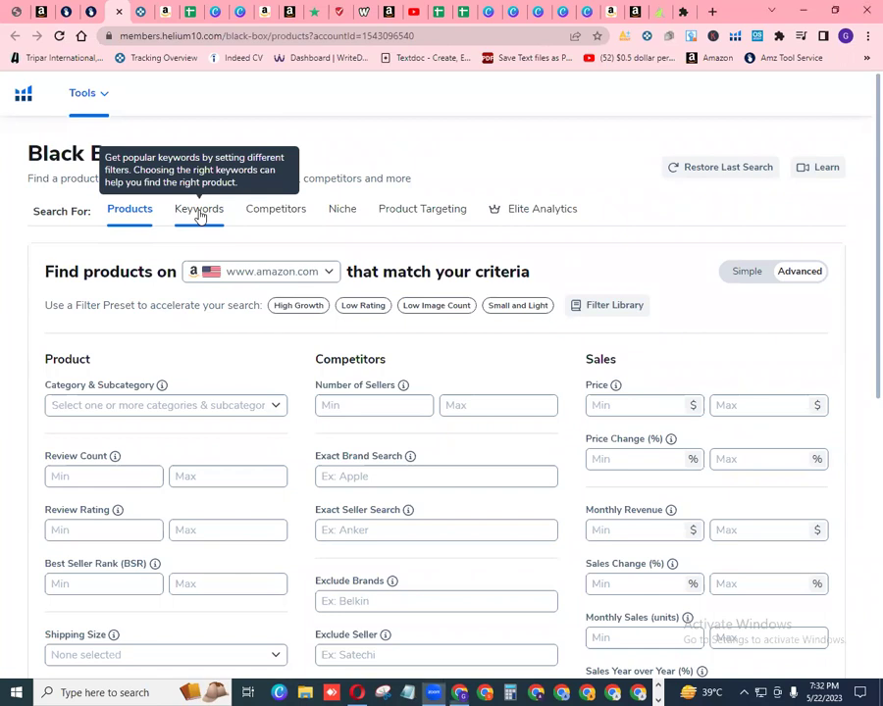
# - In Black Box keyword research, set the price to 8–50, minimum review count to 250 and minimum review rating to 4.2
pyautogui.click(199, 215)
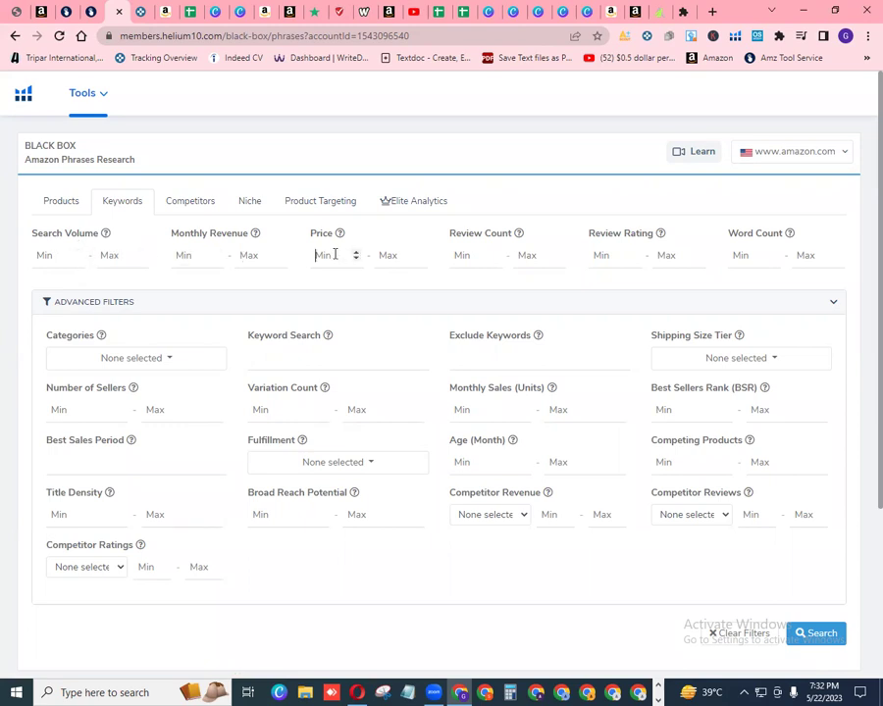
pyautogui.write('8')
pyautogui.click(389, 254)
pyautogui.write('50')
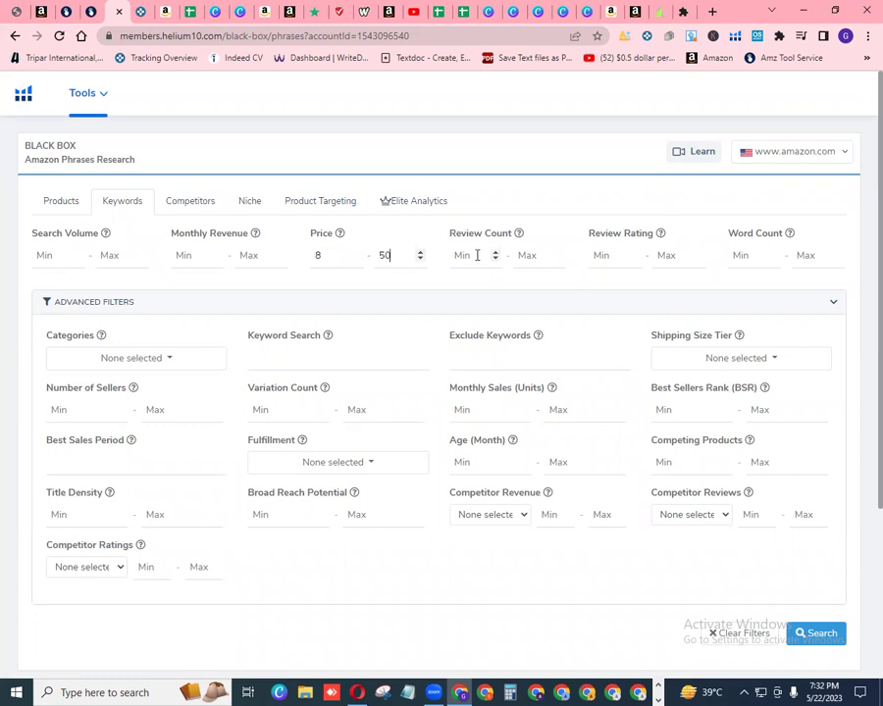
pyautogui.click(473, 254)
pyautogui.write('250')
pyautogui.click(608, 254)
pyautogui.write('4.2')
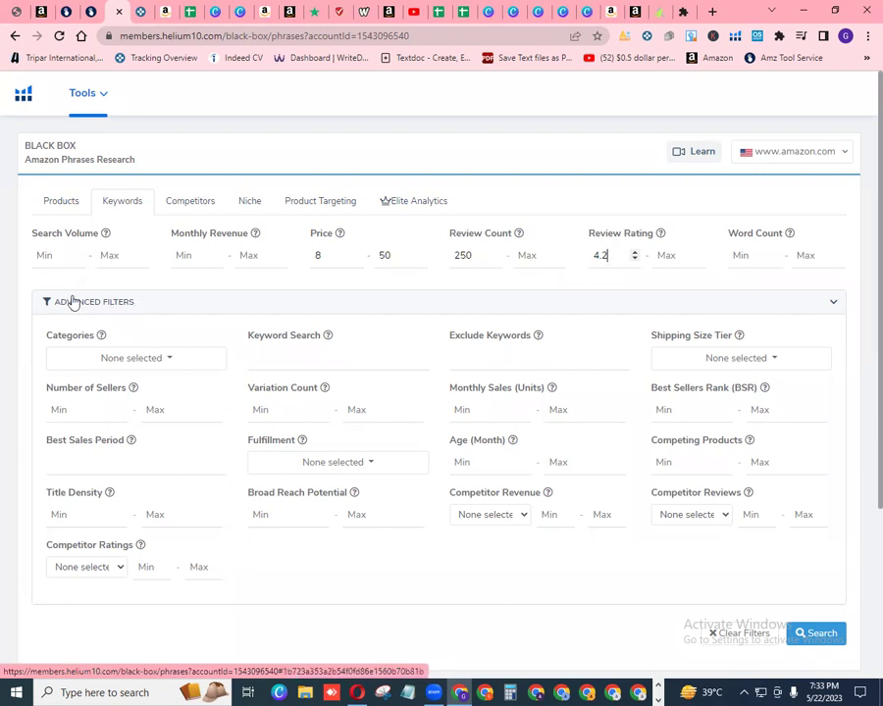
# - Collapse and re-expand the advanced filters, and select all categories for the keyword search
pyautogui.click(108, 304)
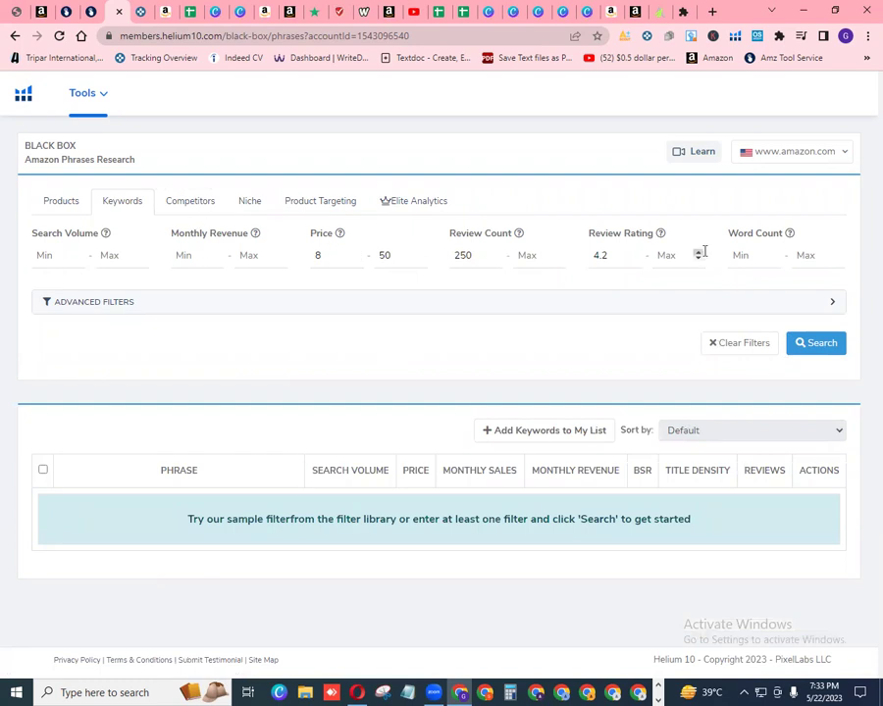
pyautogui.click(833, 305)
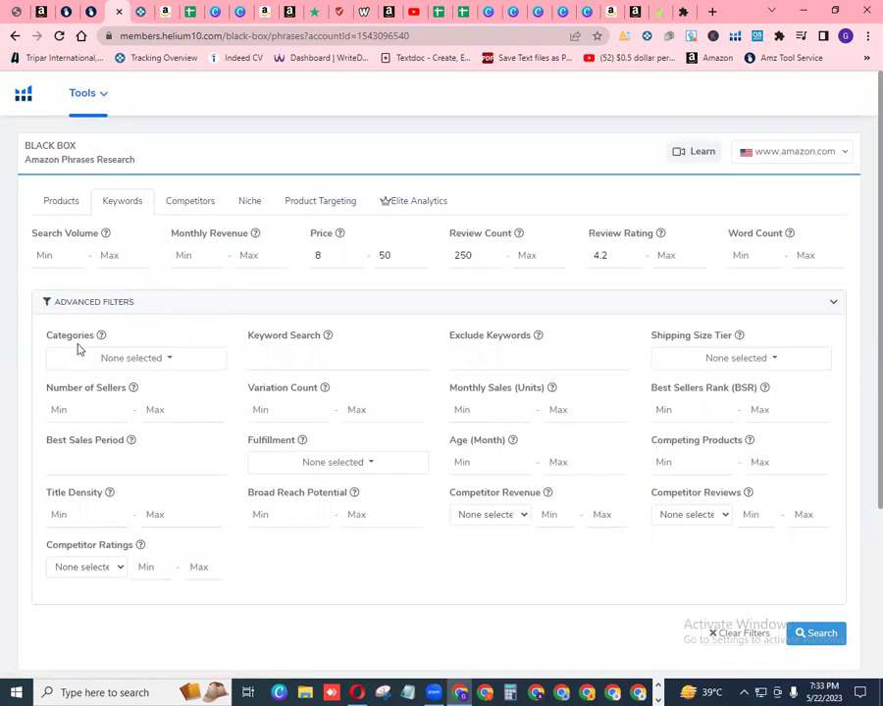
pyautogui.click(169, 362)
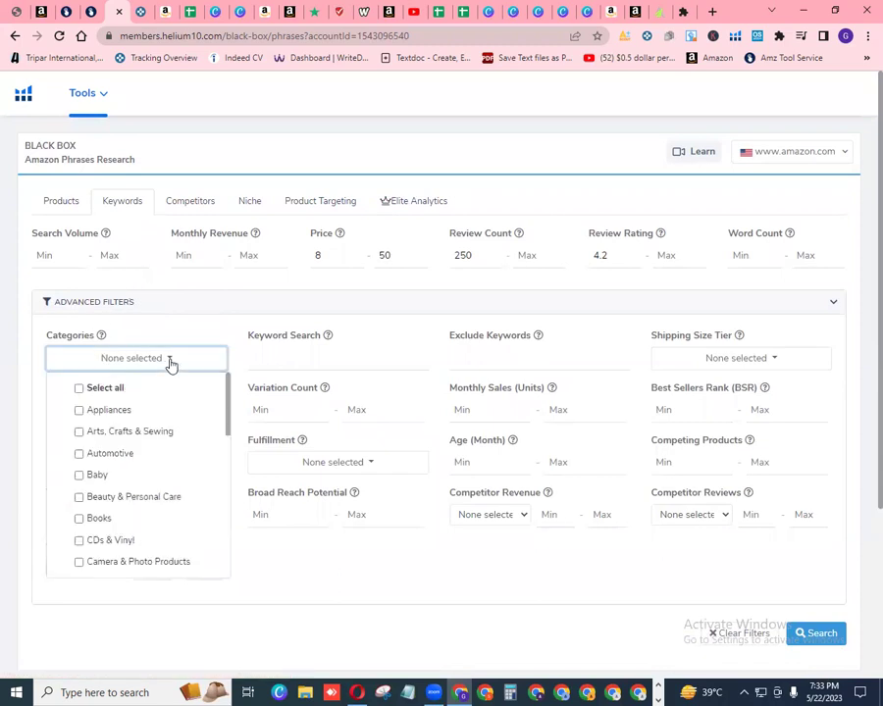
pyautogui.click(106, 388)
pyautogui.click(20, 394)
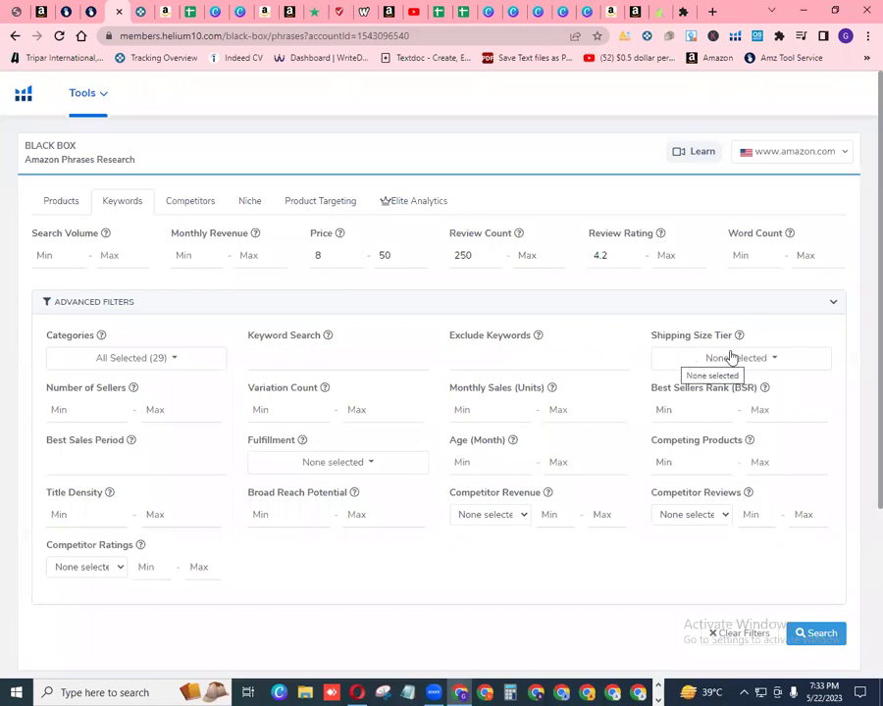
# - Select all shipping size tiers in the advanced filters
pyautogui.click(777, 359)
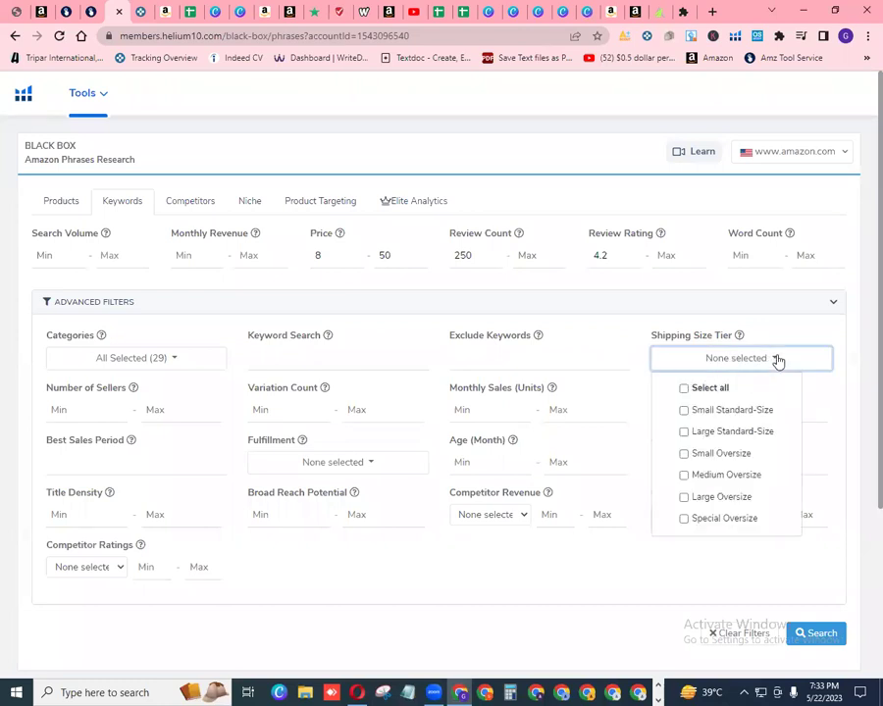
pyautogui.click(680, 388)
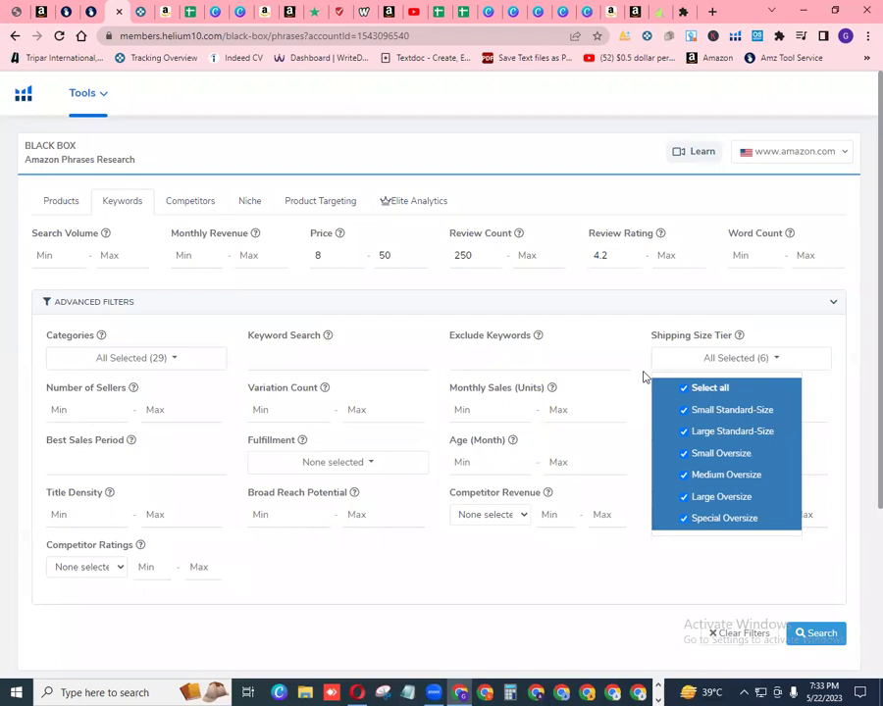
pyautogui.click(645, 378)
# - Set the number of sellers to 5–25 and the variation count to 1–4
pyautogui.scroll(-1, 857, 416)
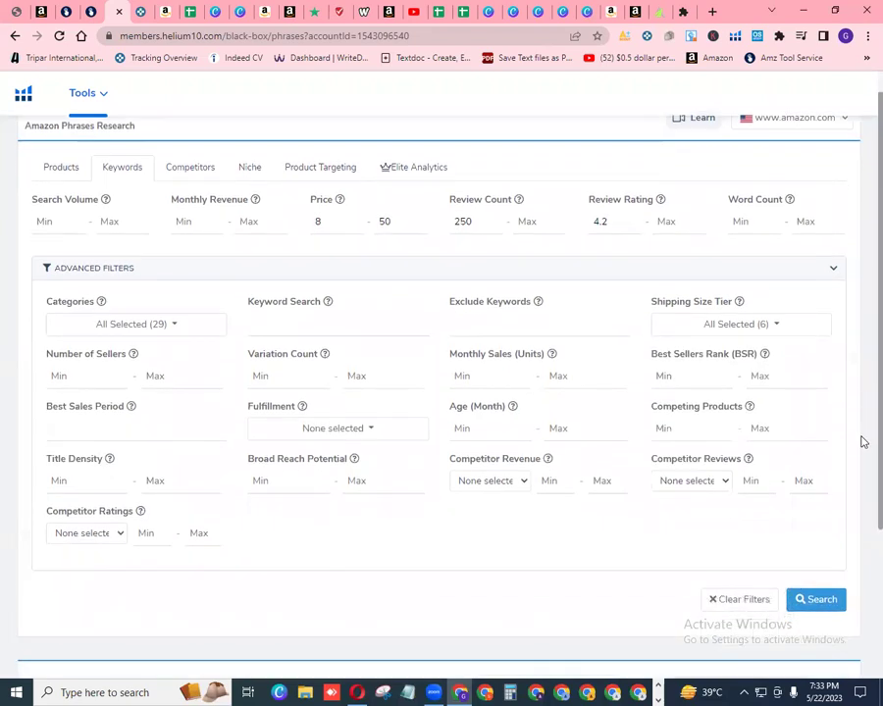
pyautogui.scroll(-1, 860, 446)
pyautogui.click(89, 332)
pyautogui.write('5')
pyautogui.click(167, 330)
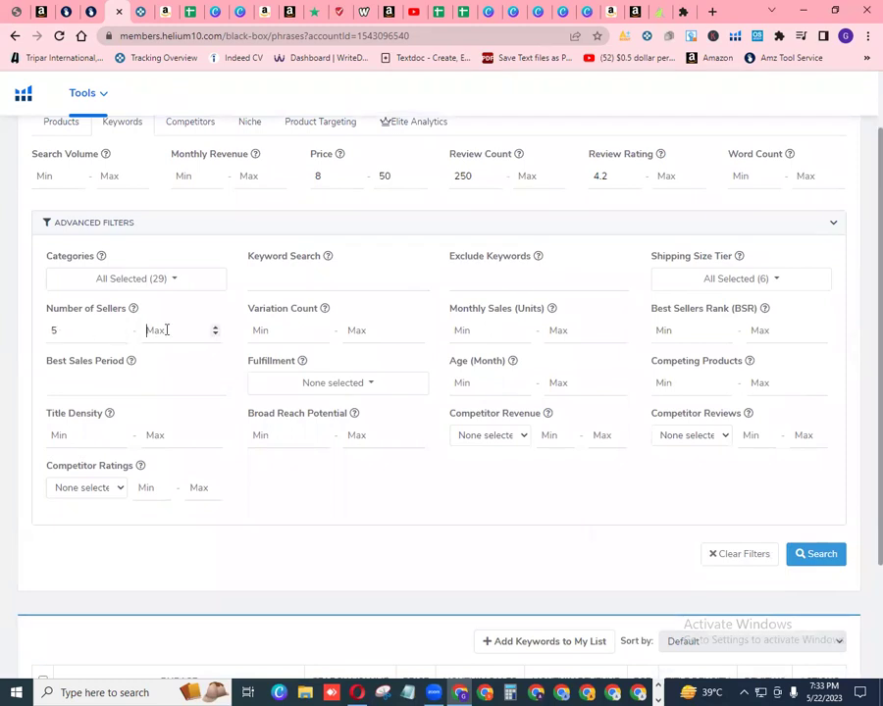
pyautogui.write('25')
pyautogui.click(283, 331)
pyautogui.write('1')
pyautogui.click(363, 330)
pyautogui.write('4')
# - Set the minimum monthly sales to 1000 units and the maximum Best Sellers Rank to 60000
pyautogui.click(498, 333)
pyautogui.click(494, 332)
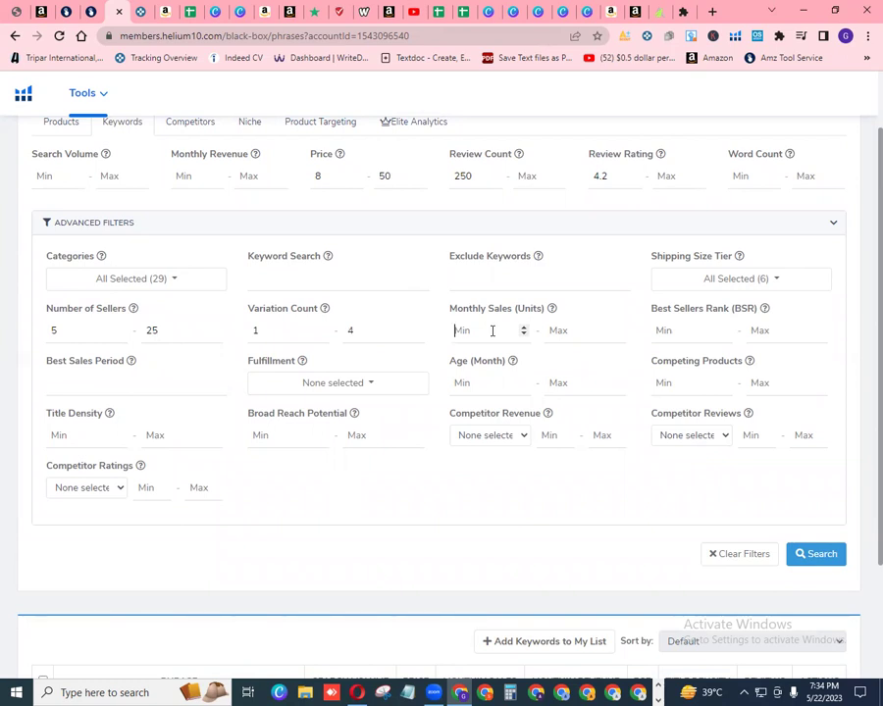
pyautogui.write('1000')
pyautogui.scroll(1, 862, 239)
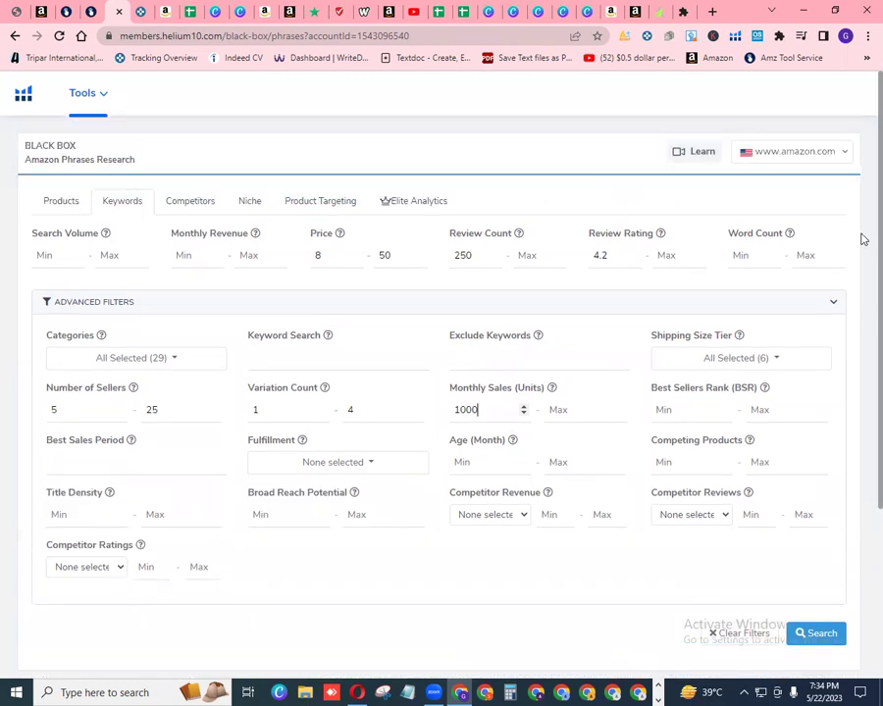
pyautogui.scroll(-1, 857, 365)
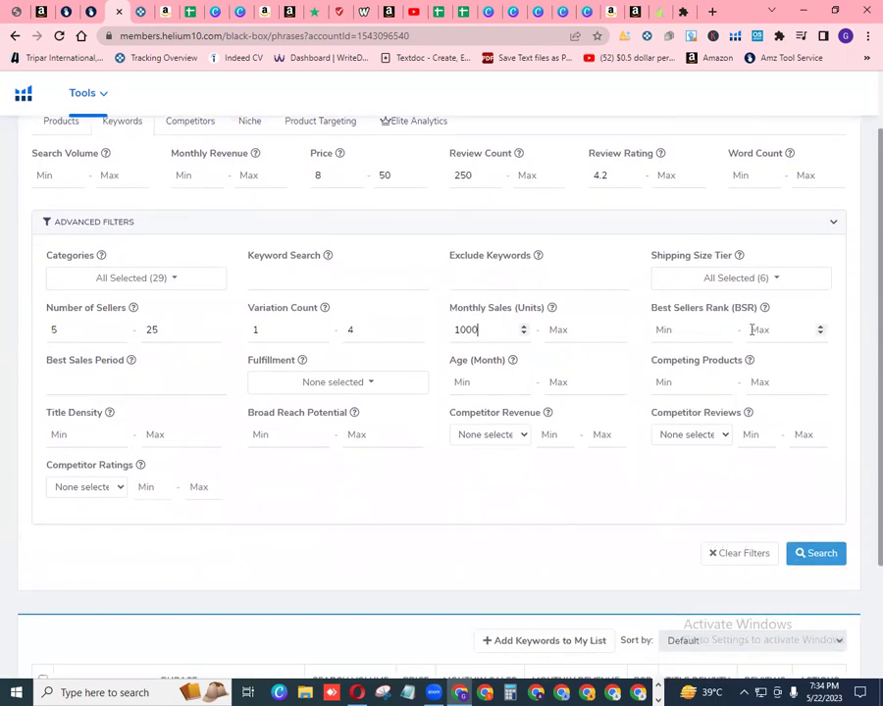
pyautogui.click(781, 331)
pyautogui.write('60000')
# - Select two fulfillment options in the advanced filters
pyautogui.click(371, 385)
pyautogui.click(297, 457)
pyautogui.click(299, 434)
pyautogui.click(438, 494)
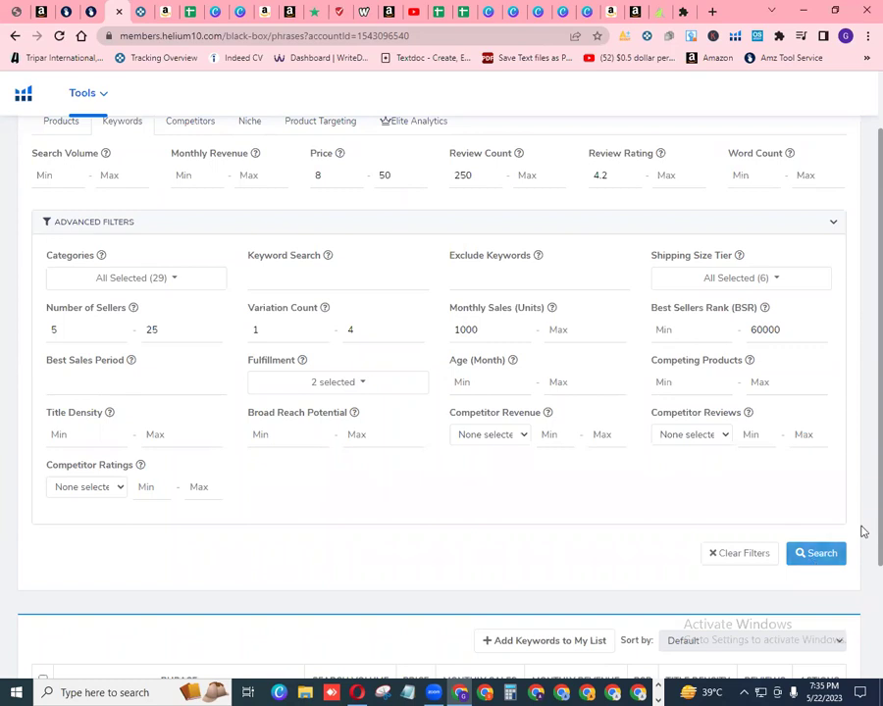
# - Run the keyword search with the entered filters, check the results list and return to the filters
pyautogui.scroll(2, 862, 519)
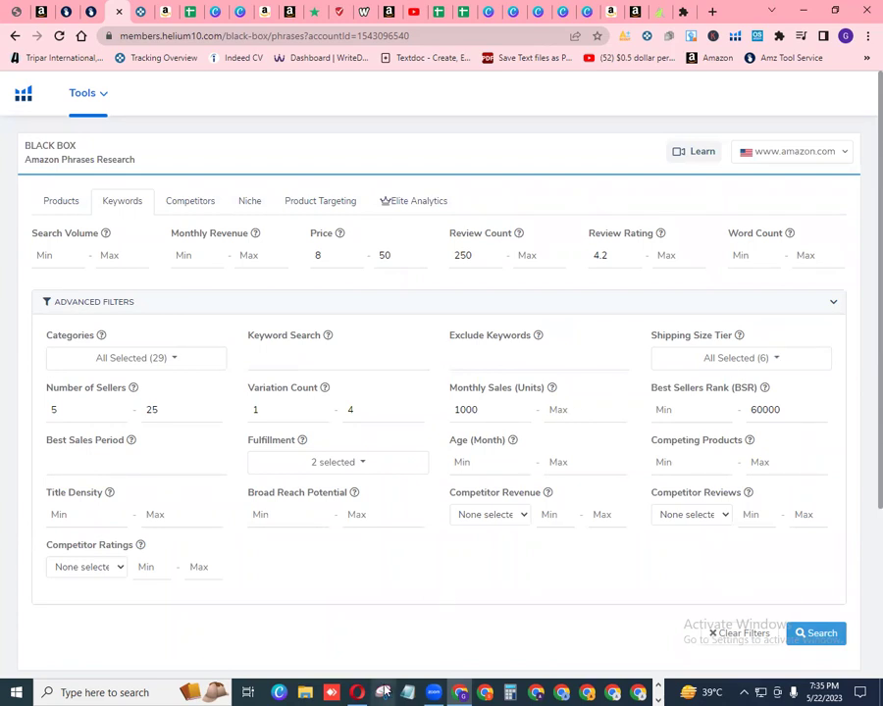
pyautogui.scroll(-1, 858, 341)
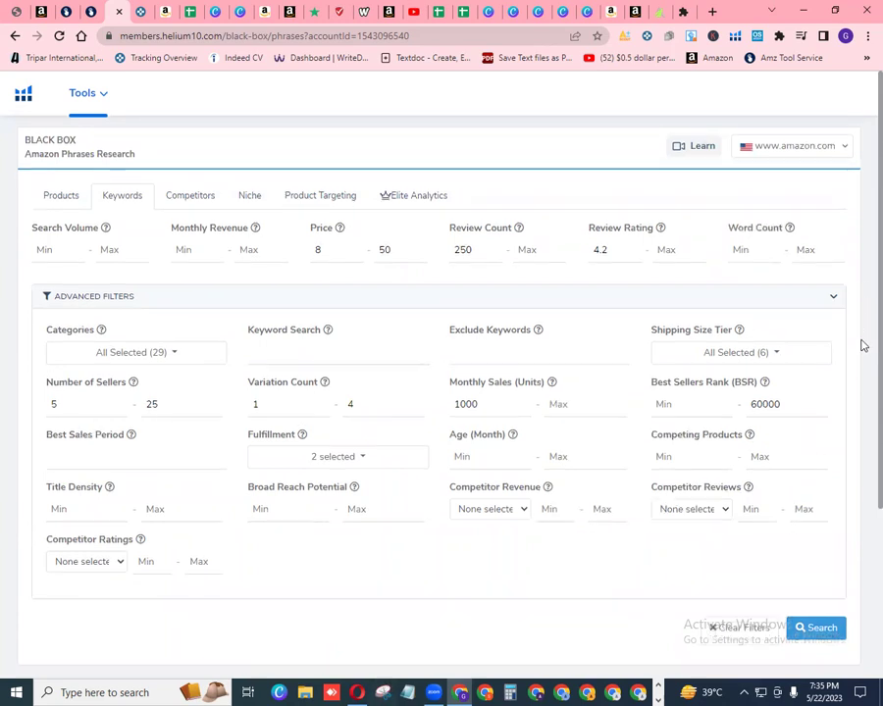
pyautogui.click(820, 558)
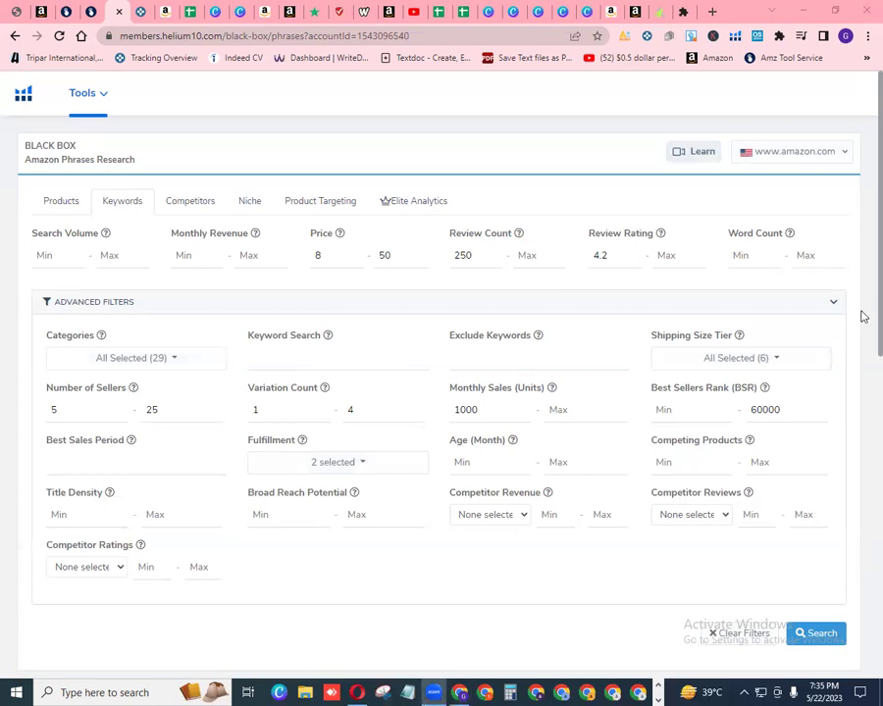
pyautogui.scroll(-5, 860, 343)
pyautogui.scroll(-1, 861, 500)
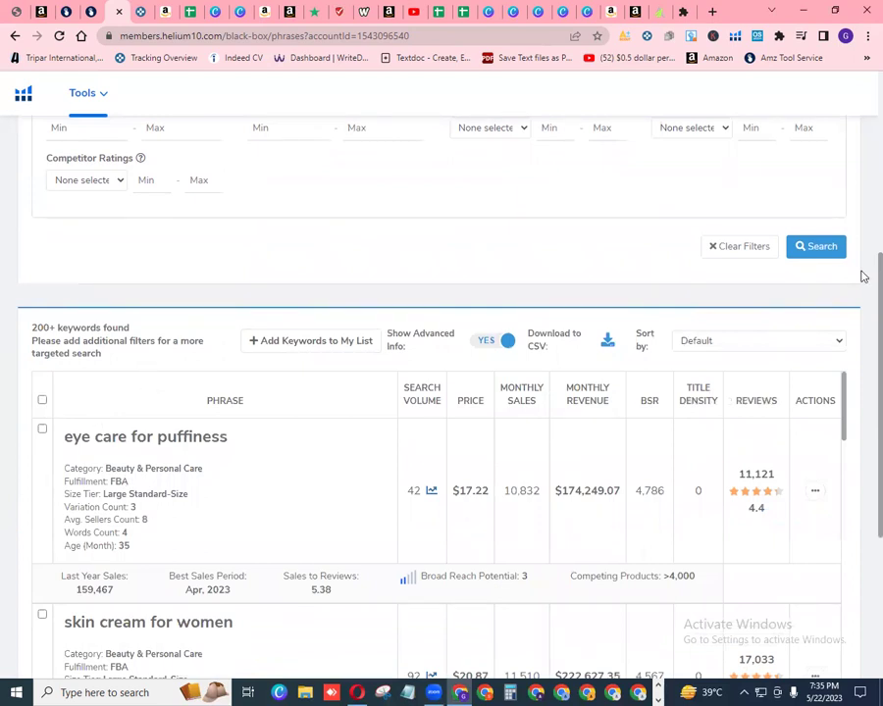
pyautogui.scroll(6, 863, 385)
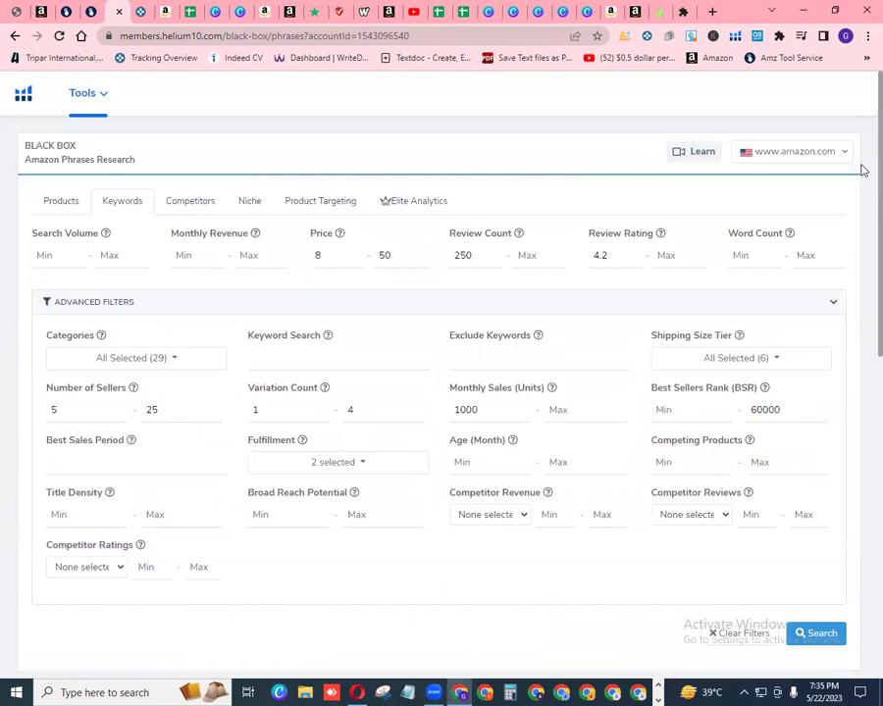
# - Capture the whole Black Box filter page with Snipping Tool and copy the snip
pyautogui.click(382, 691)
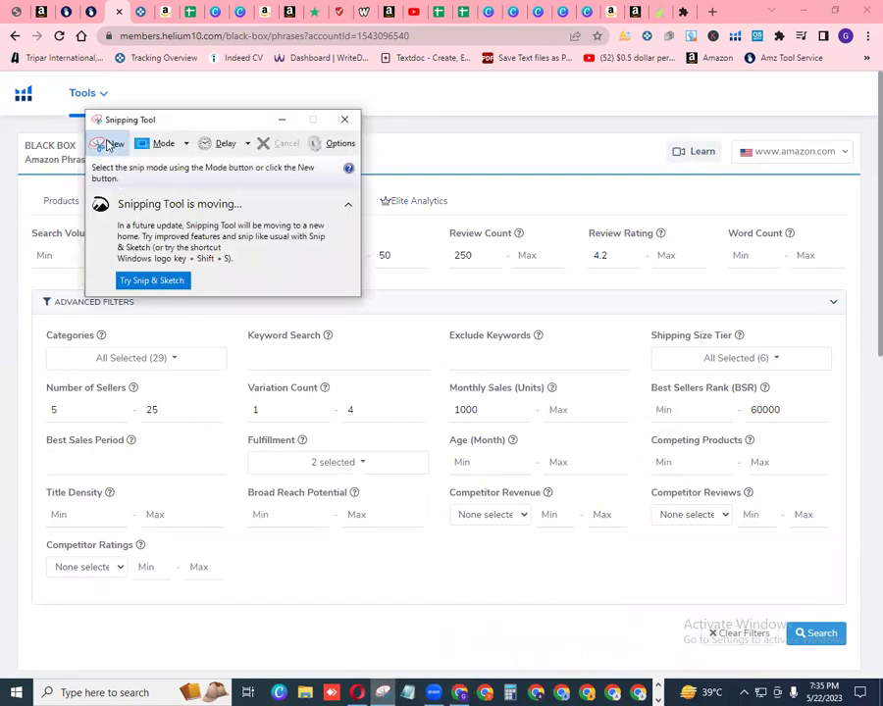
pyautogui.click(108, 145)
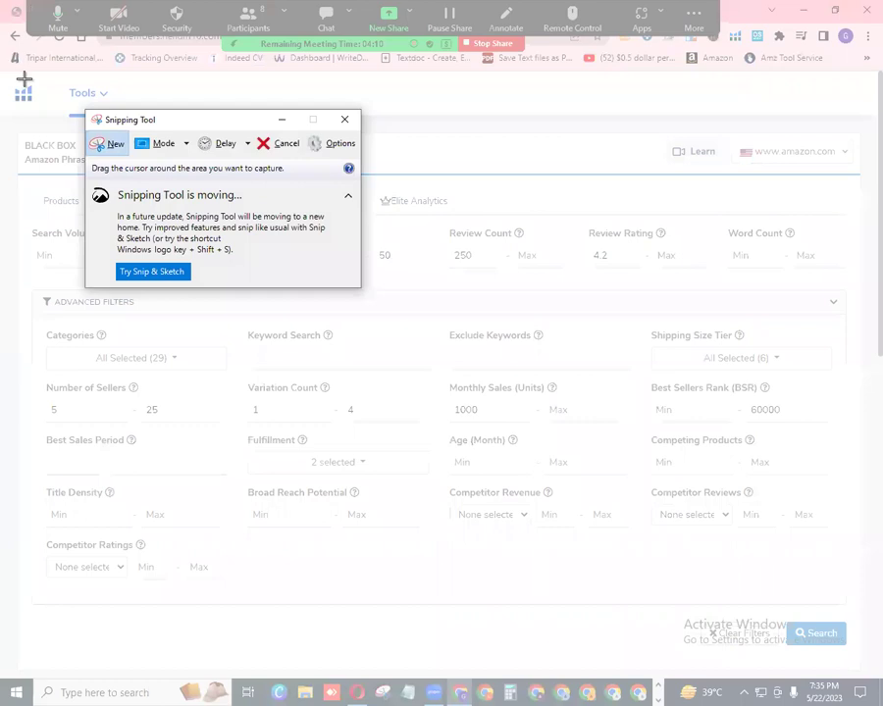
pyautogui.moveTo(8, 71); pyautogui.dragTo(871, 671)
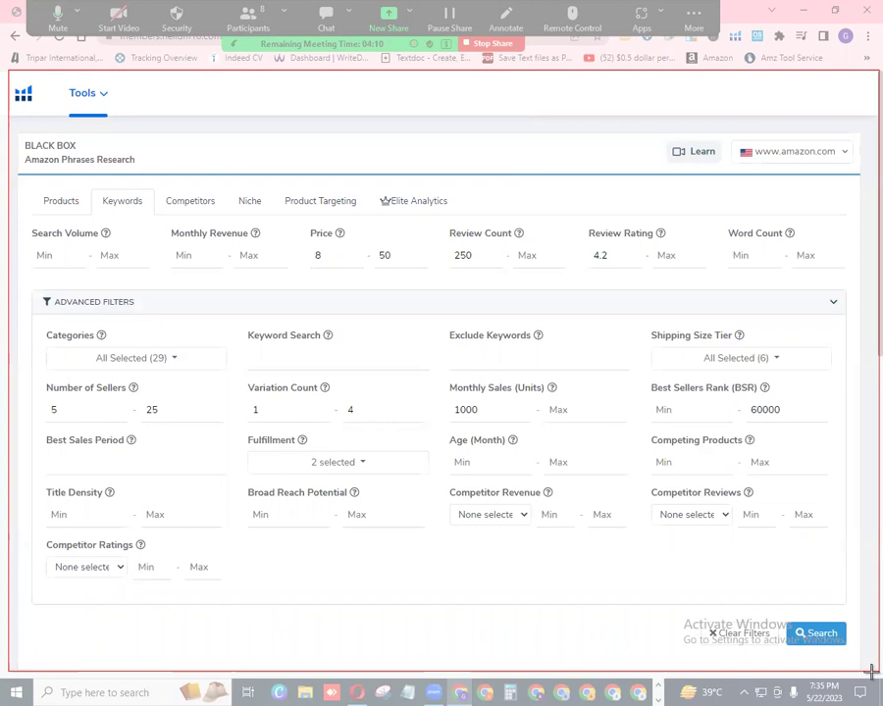
pyautogui.moveTo(868, 671); pyautogui.dragTo(871, 671)
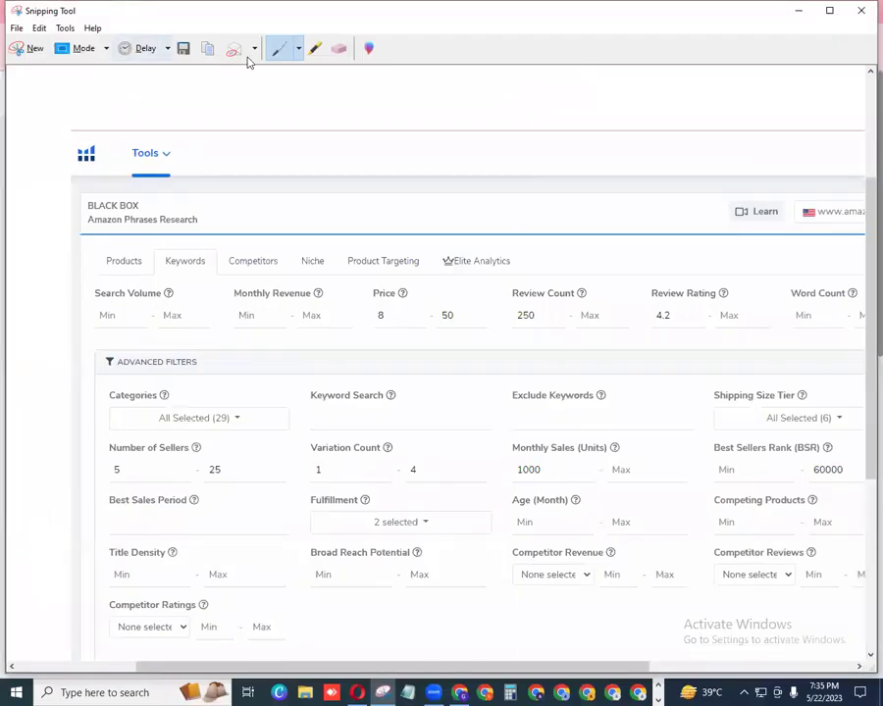
pyautogui.click(39, 30)
pyautogui.click(49, 43)
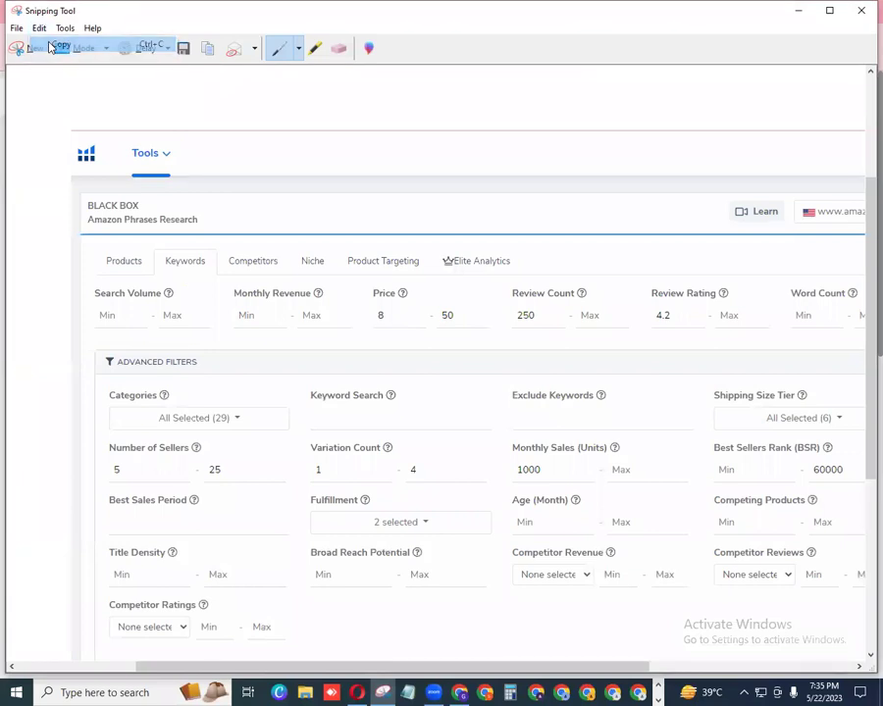
# - Switch to Canva and create a blank Presentation (4:3) design
pyautogui.click(281, 694)
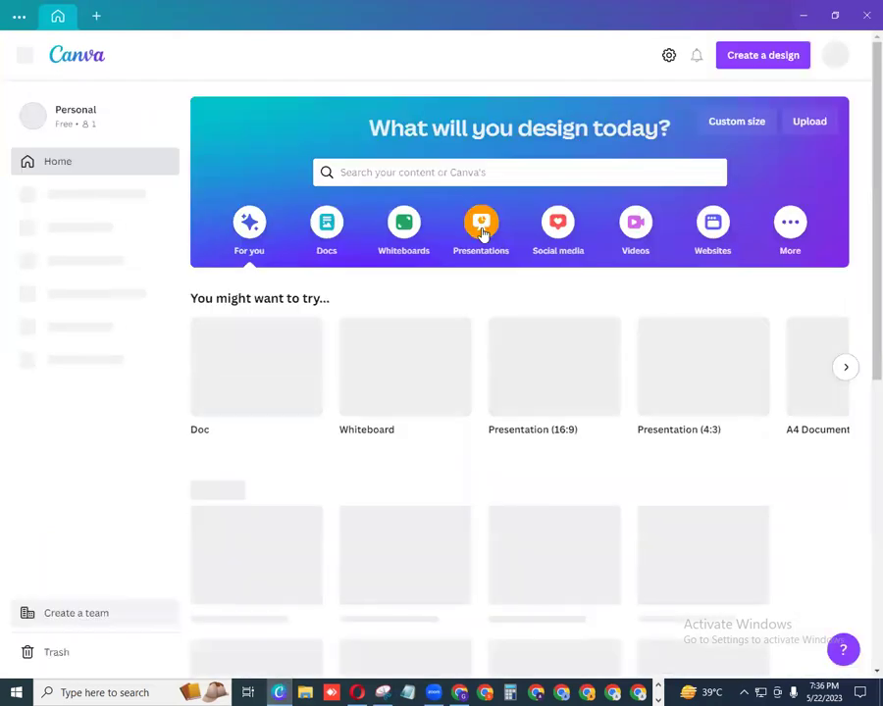
pyautogui.click(482, 232)
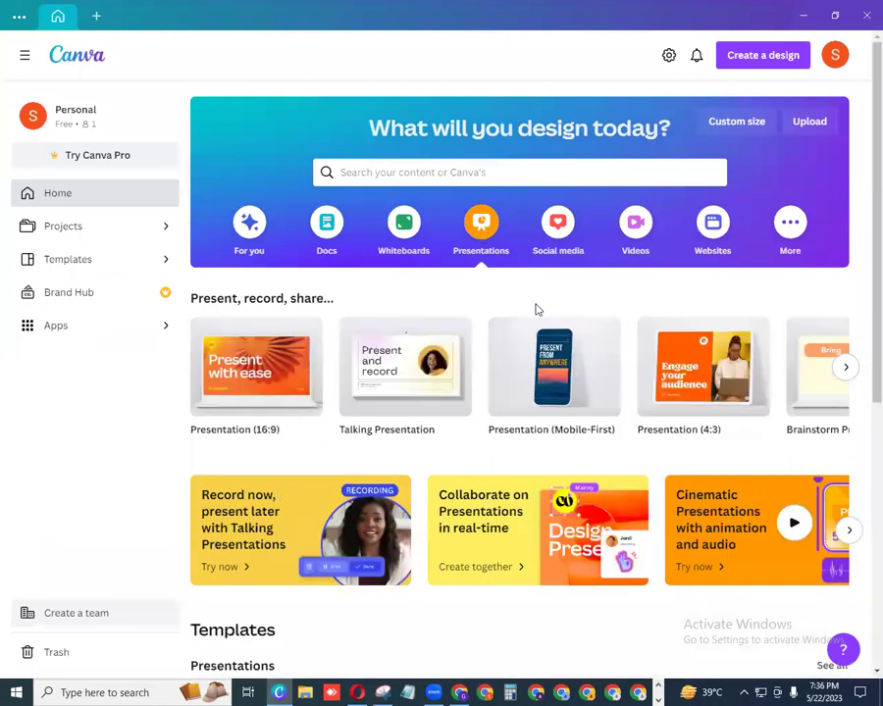
pyautogui.click(731, 390)
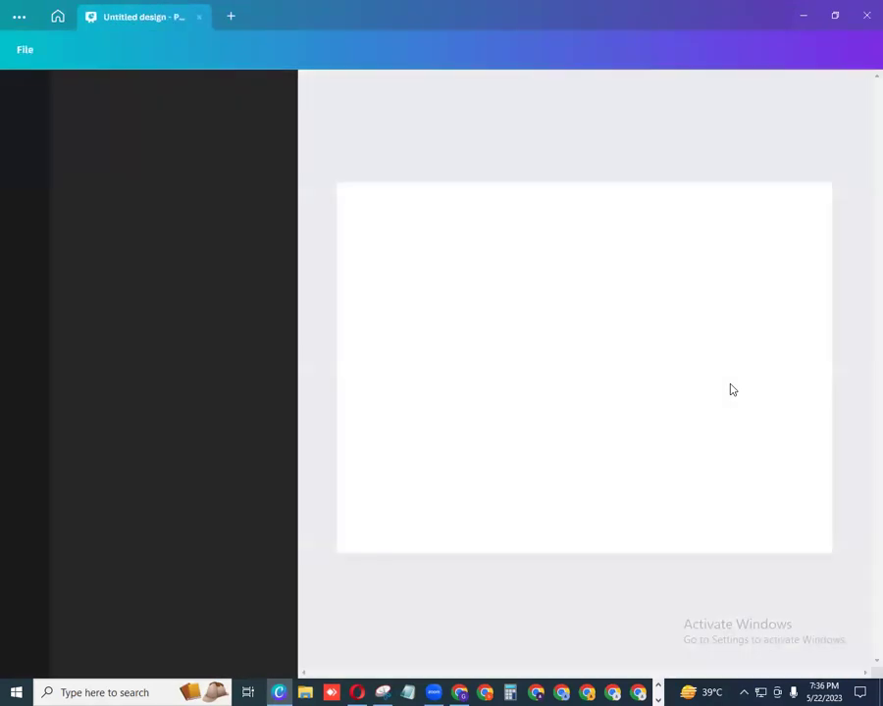
# - Name the new presentation "A3 Batch 11" and save it
pyautogui.click(25, 51)
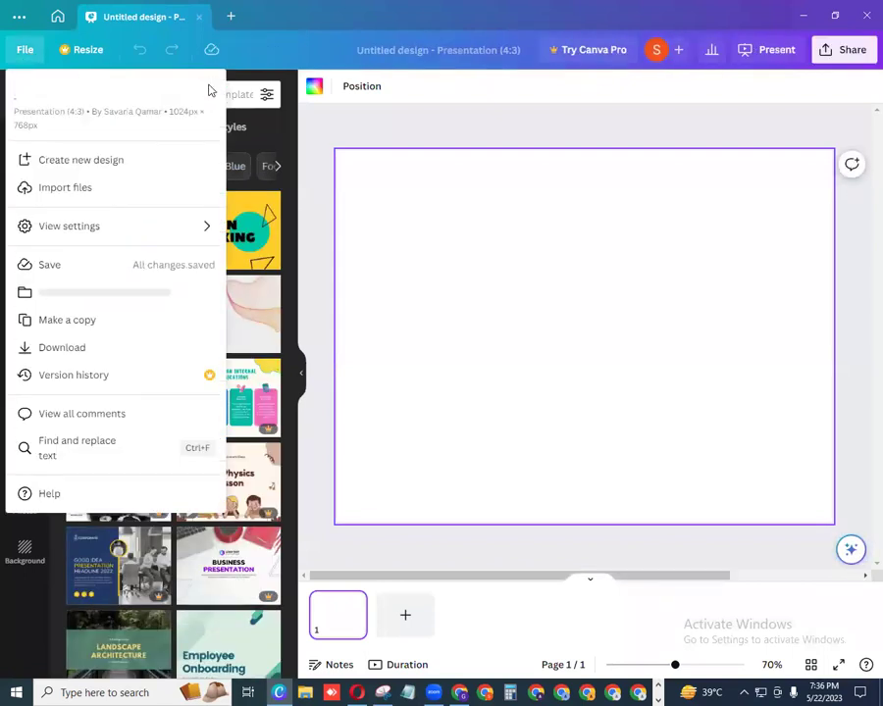
pyautogui.write('A# Batch 11')
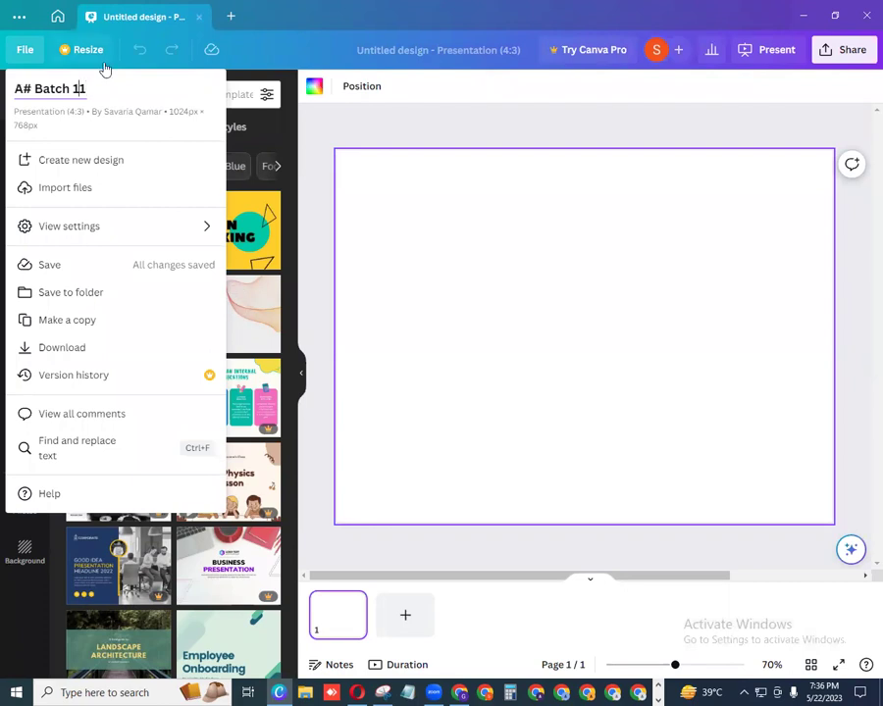
pyautogui.press('Left')
pyautogui.press('Left')
pyautogui.press('BackSpace')
pyautogui.write('3')
pyautogui.click(37, 267)
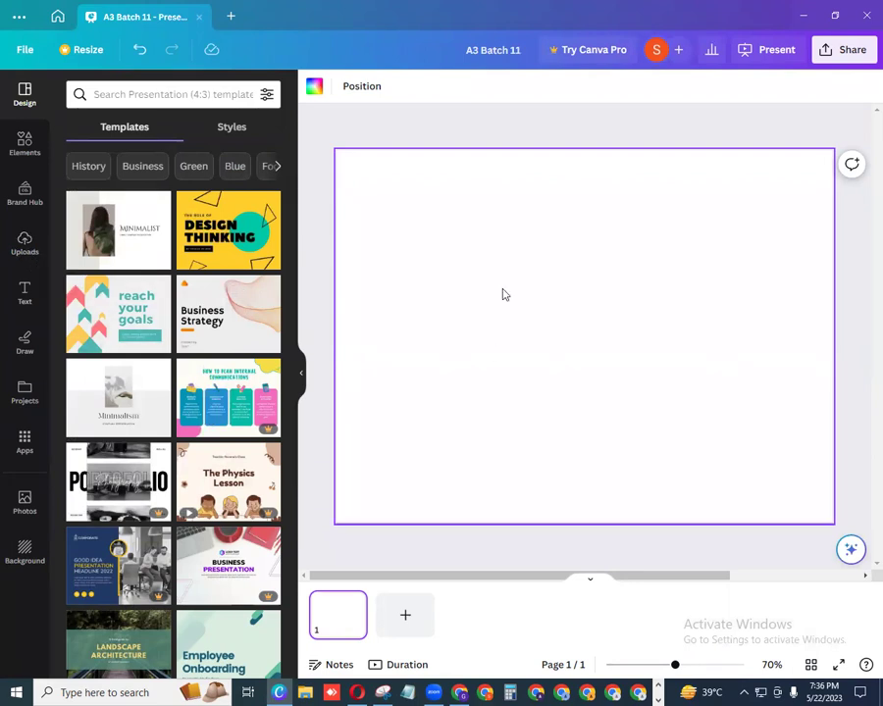
# - Paste the filter screenshot onto page 1, enlarged to cover most of the page, and add a blank second page
pyautogui.rightClick(525, 200)
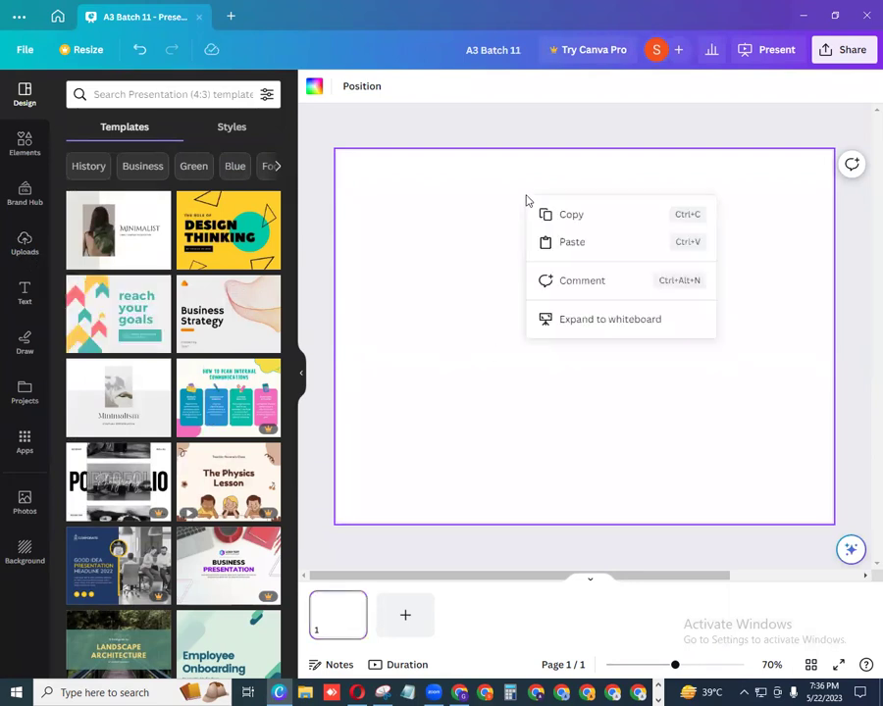
pyautogui.click(572, 250)
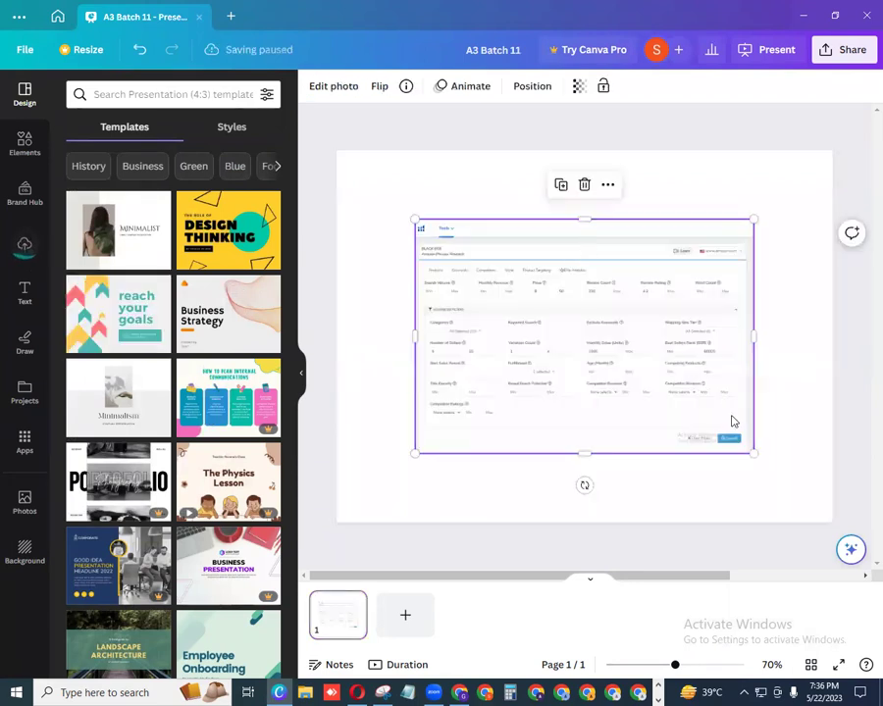
pyautogui.moveTo(681, 402); pyautogui.dragTo(531, 300)
pyautogui.moveTo(456, 250); pyautogui.dragTo(414, 214)
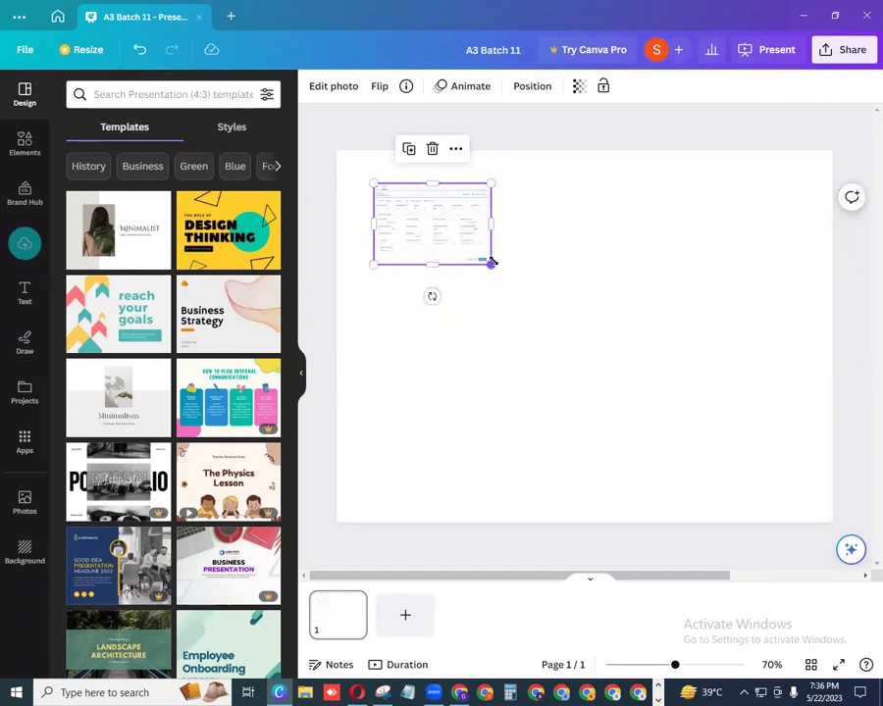
pyautogui.moveTo(588, 350); pyautogui.dragTo(819, 547)
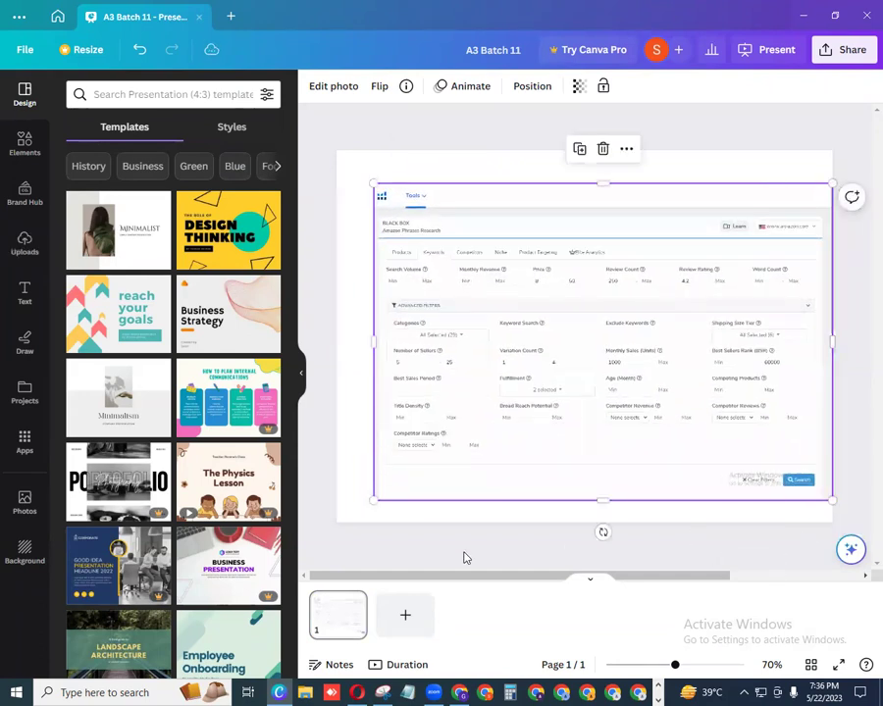
pyautogui.click(404, 617)
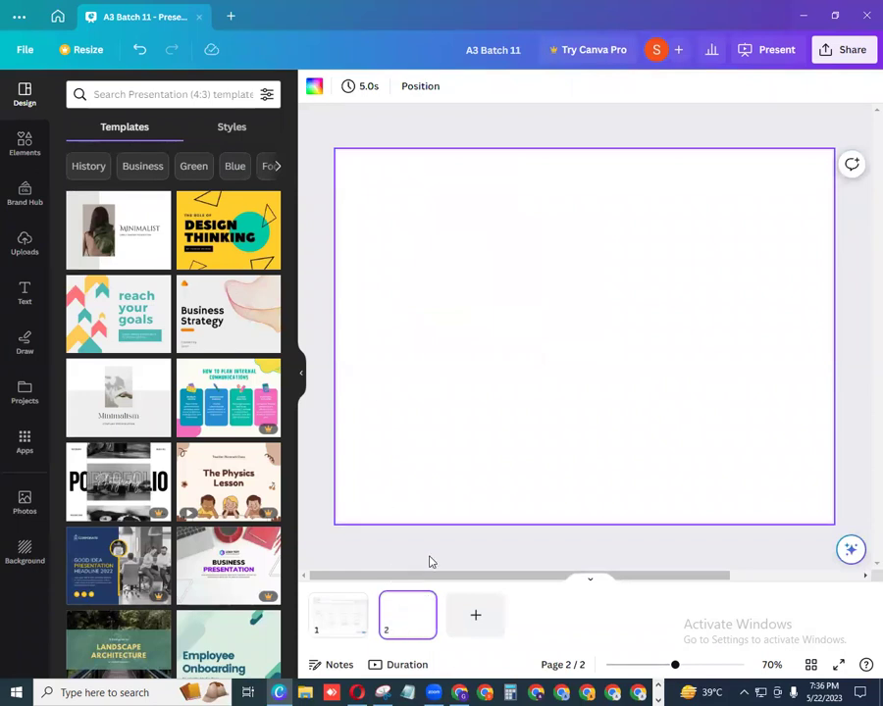
# - Switch to the Black Box keyword results, capture the results area with Snipping Tool, and copy the snip
pyautogui.hotkey('alt', 'Tab')
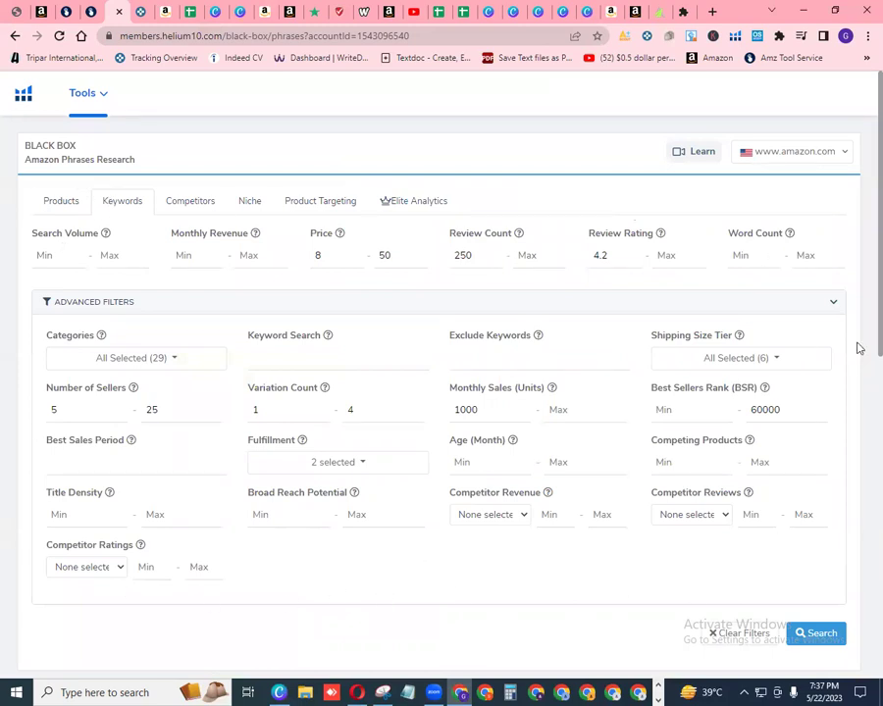
pyautogui.scroll(-5, 862, 362)
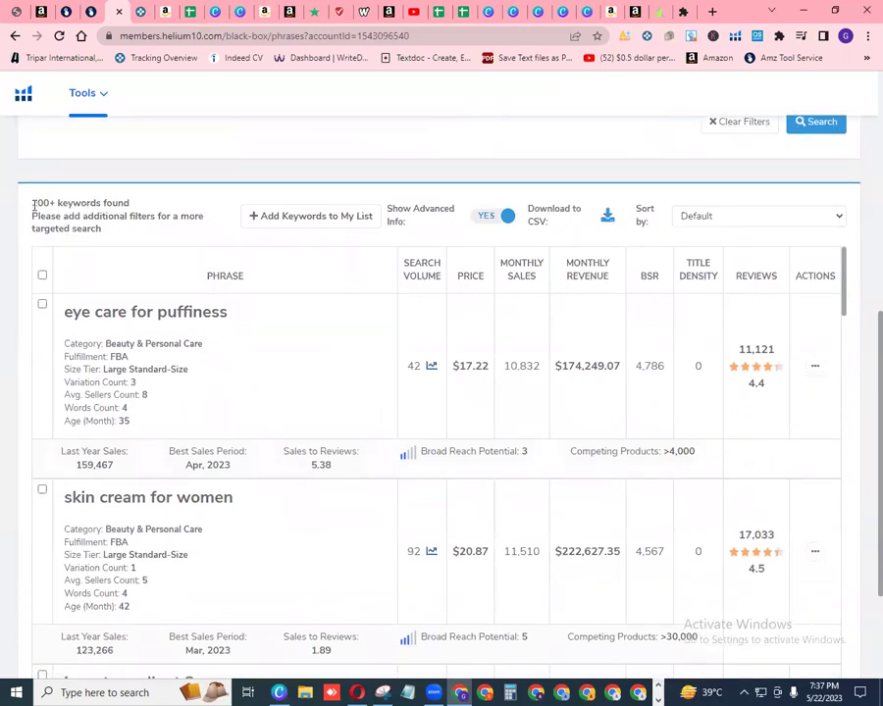
pyautogui.moveTo(35, 204); pyautogui.dragTo(105, 238)
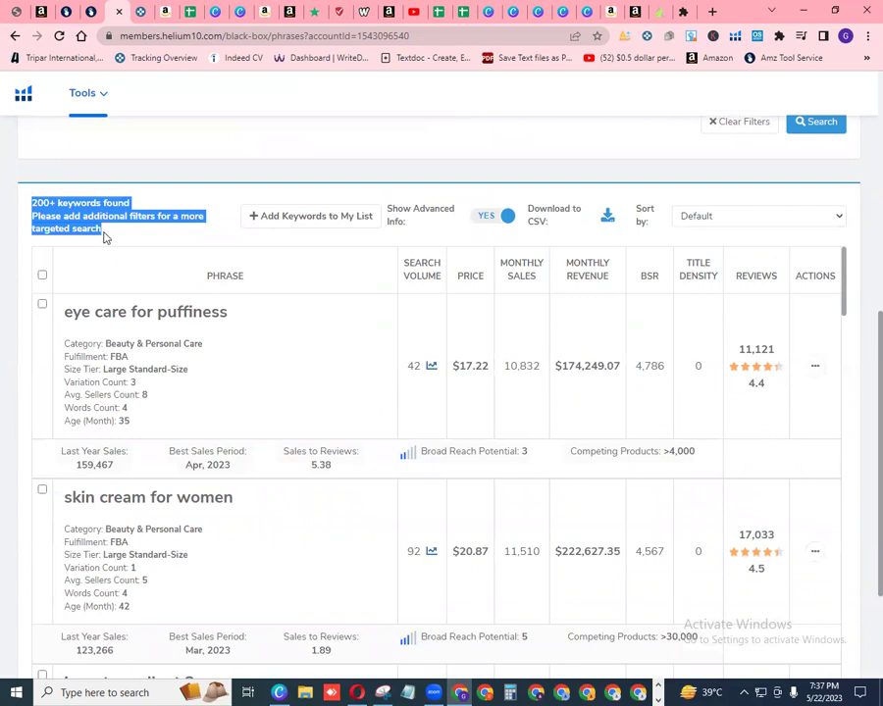
pyautogui.click(14, 294)
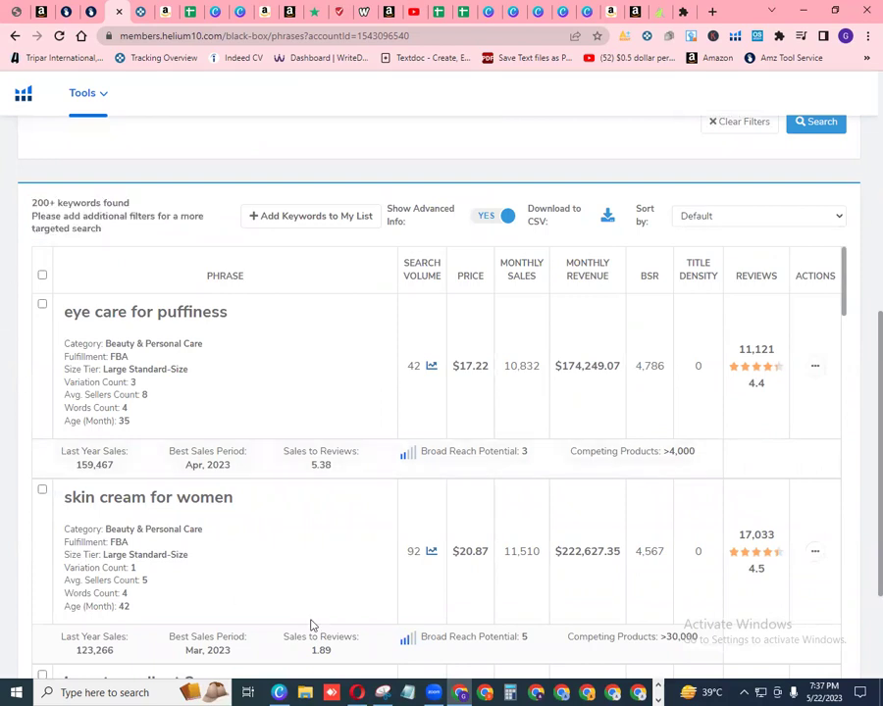
pyautogui.click(382, 692)
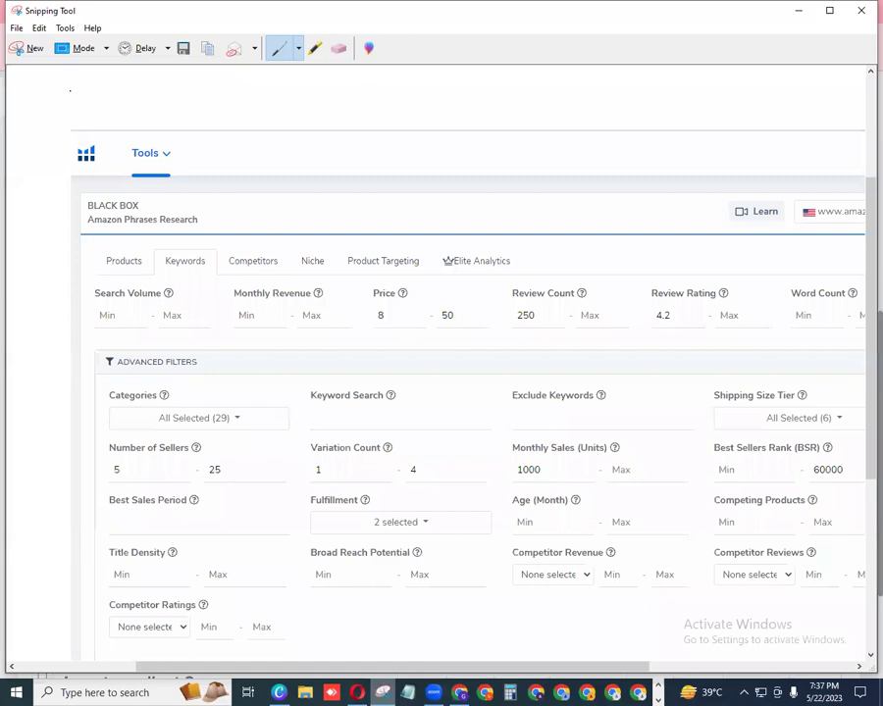
pyautogui.click(29, 48)
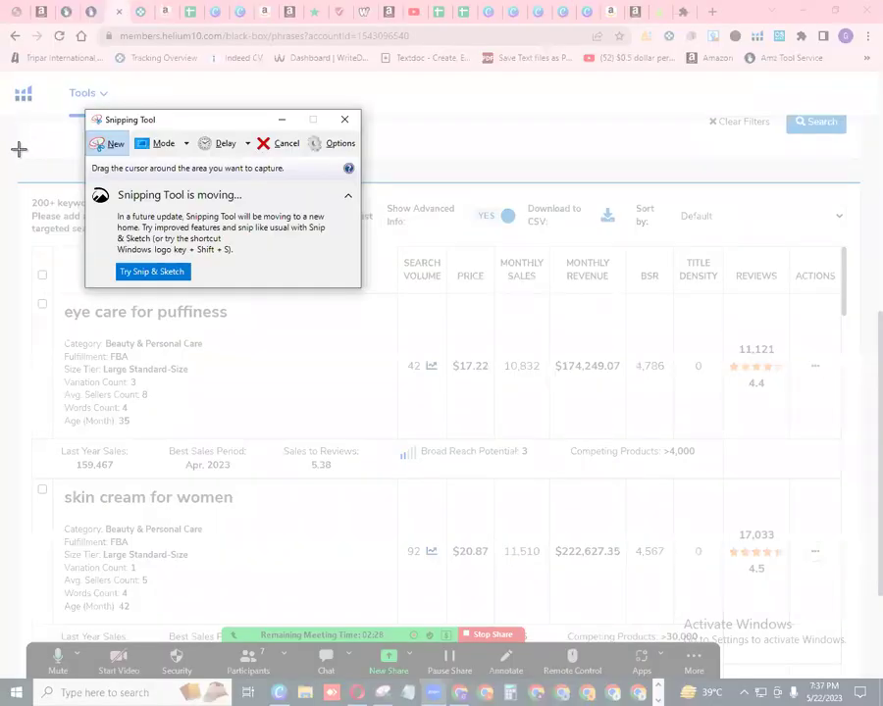
pyautogui.moveTo(19, 149); pyautogui.dragTo(871, 649)
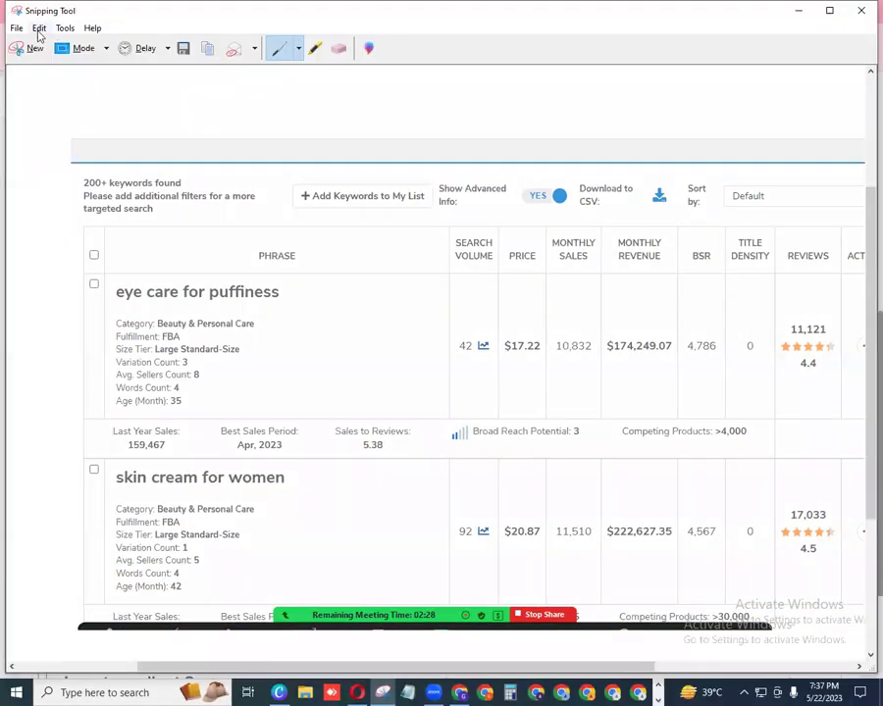
pyautogui.click(38, 29)
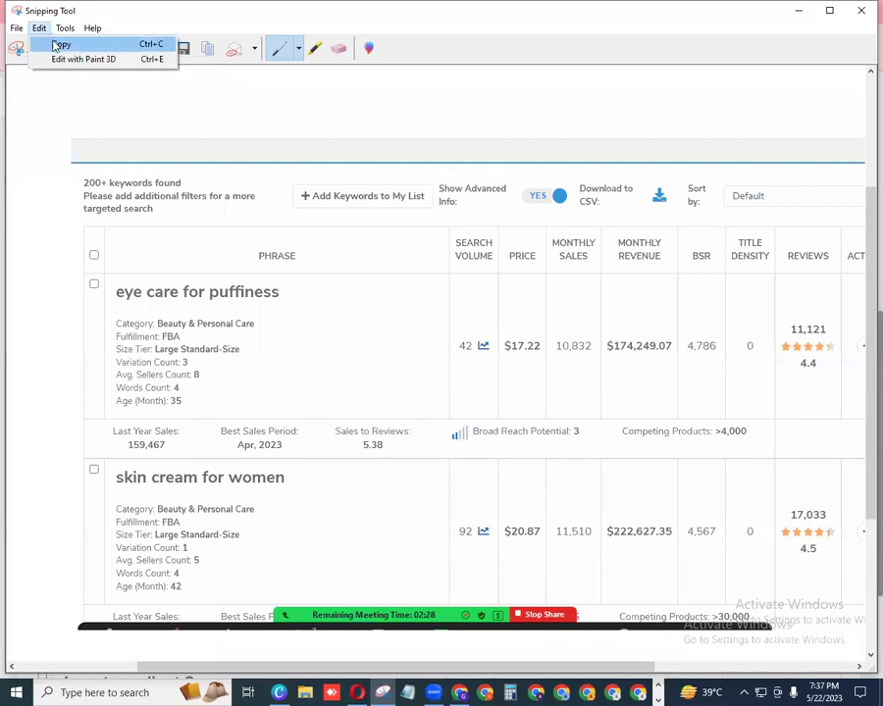
pyautogui.click(57, 45)
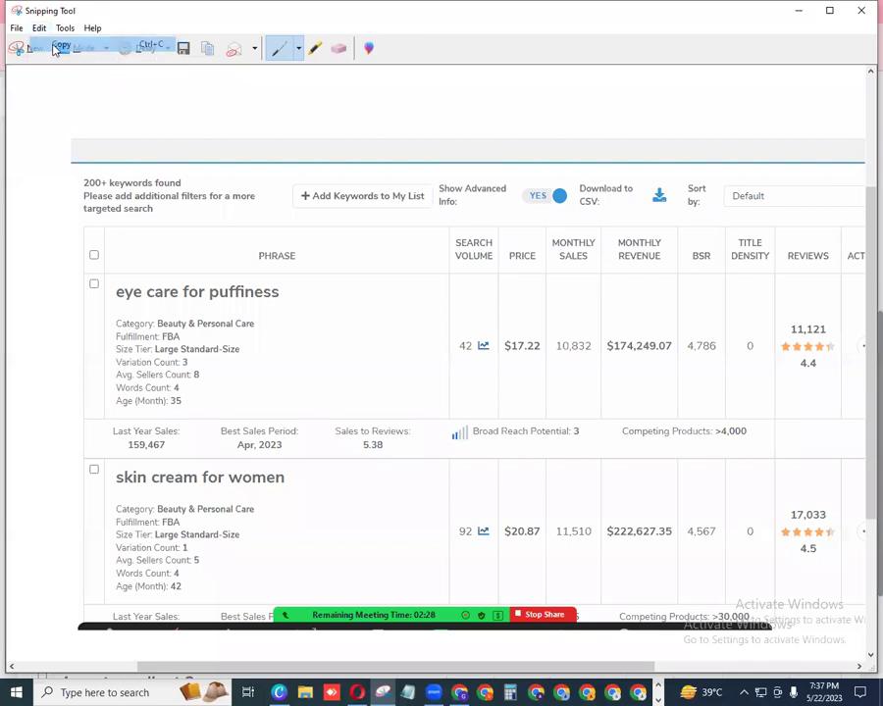
# - Paste the results screenshot onto page 2 of the Canva presentation, enlarge it across most of the page, and add a blank third page
pyautogui.click(279, 693)
pyautogui.rightClick(567, 248)
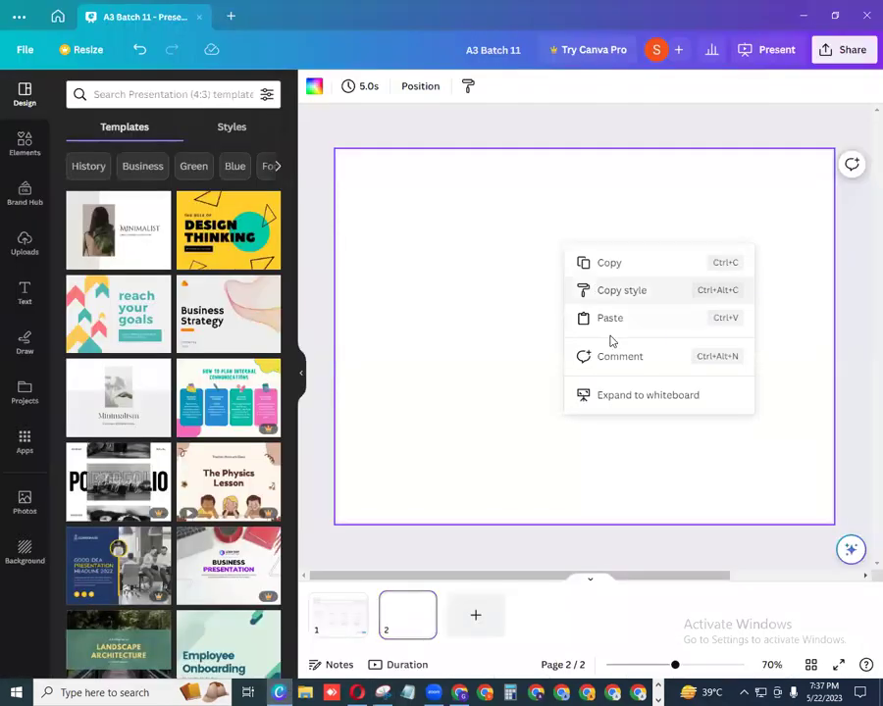
pyautogui.click(609, 318)
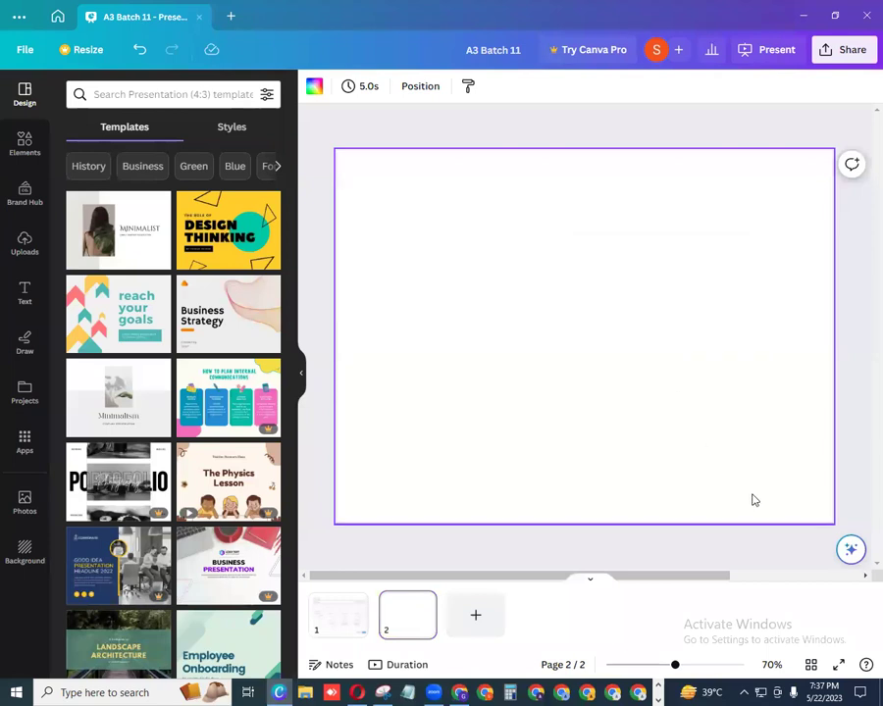
pyautogui.moveTo(753, 436); pyautogui.dragTo(416, 210)
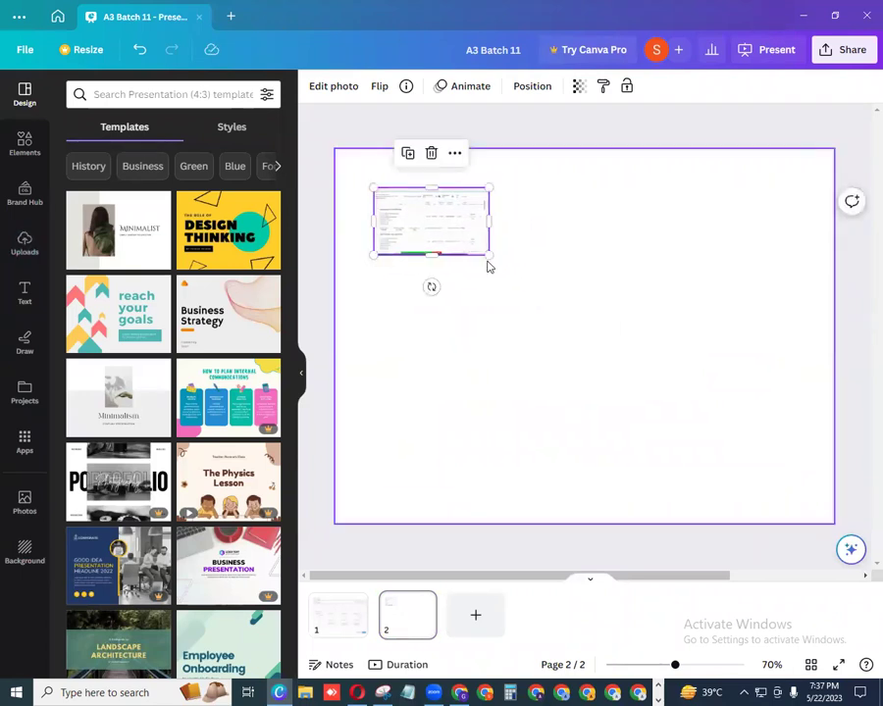
pyautogui.moveTo(486, 253); pyautogui.dragTo(777, 555)
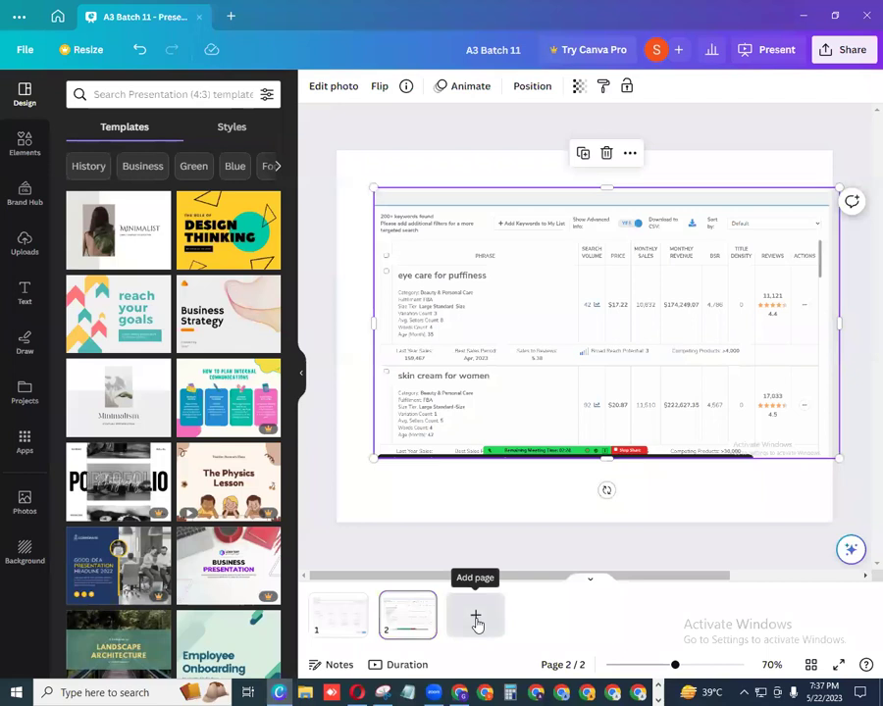
pyautogui.click(475, 618)
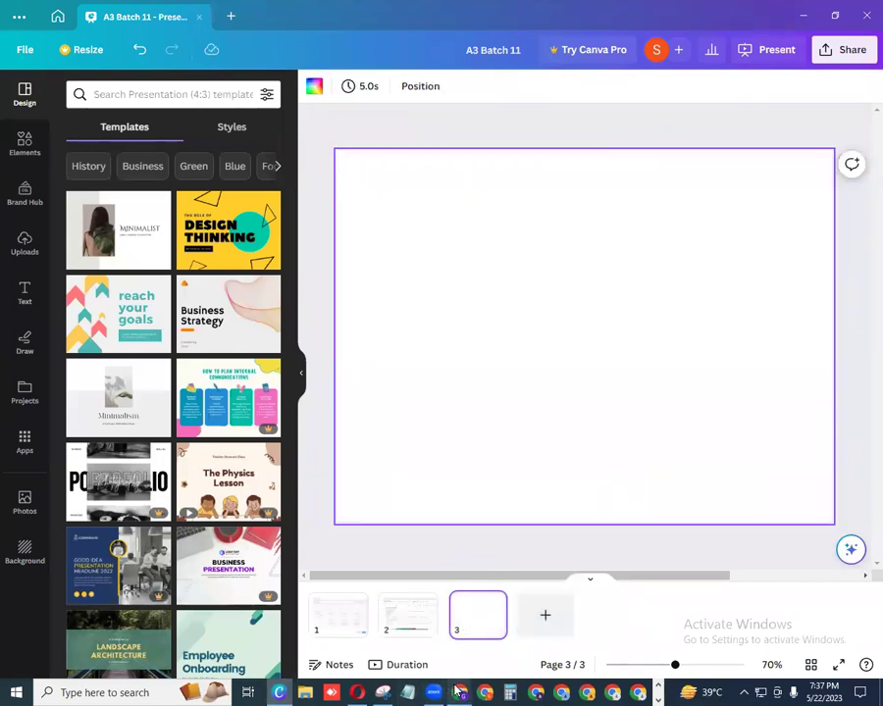
# - Return to Helium 10 Black Box and open the Competitors research section
pyautogui.moveTo(470, 690)
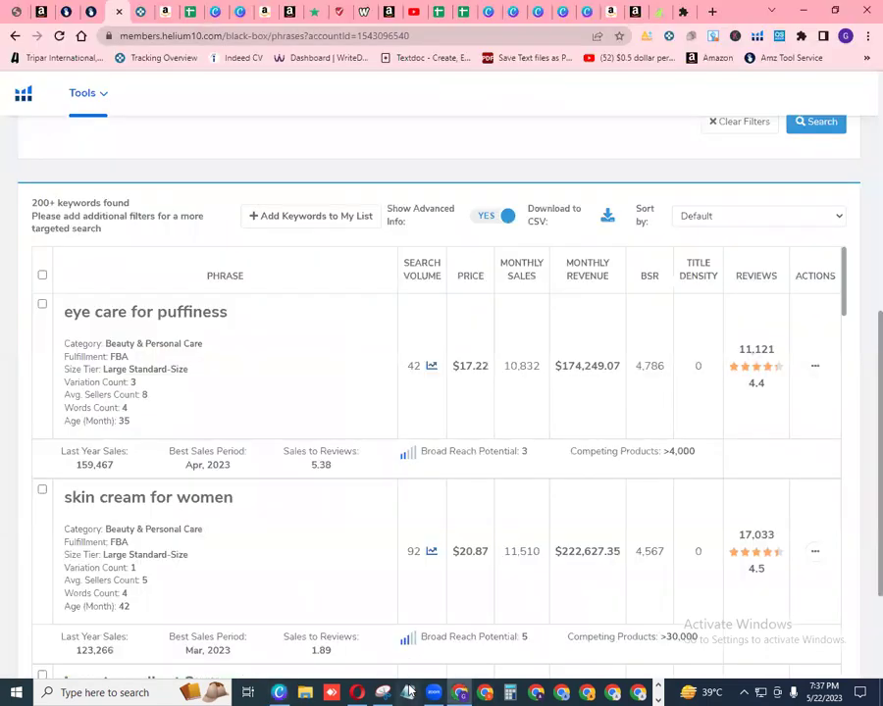
pyautogui.scroll(5, 861, 294)
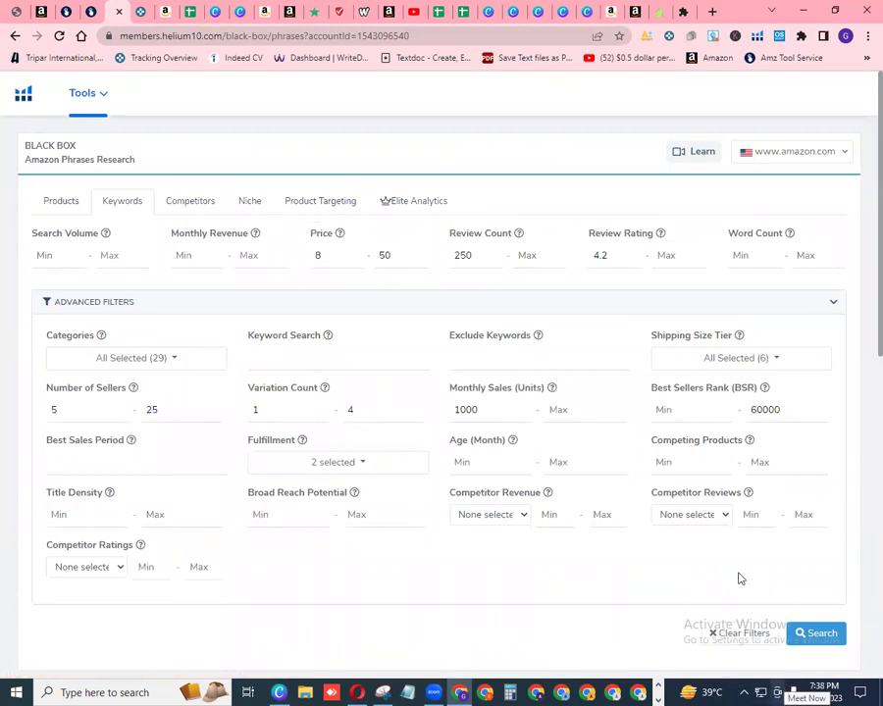
pyautogui.click(192, 207)
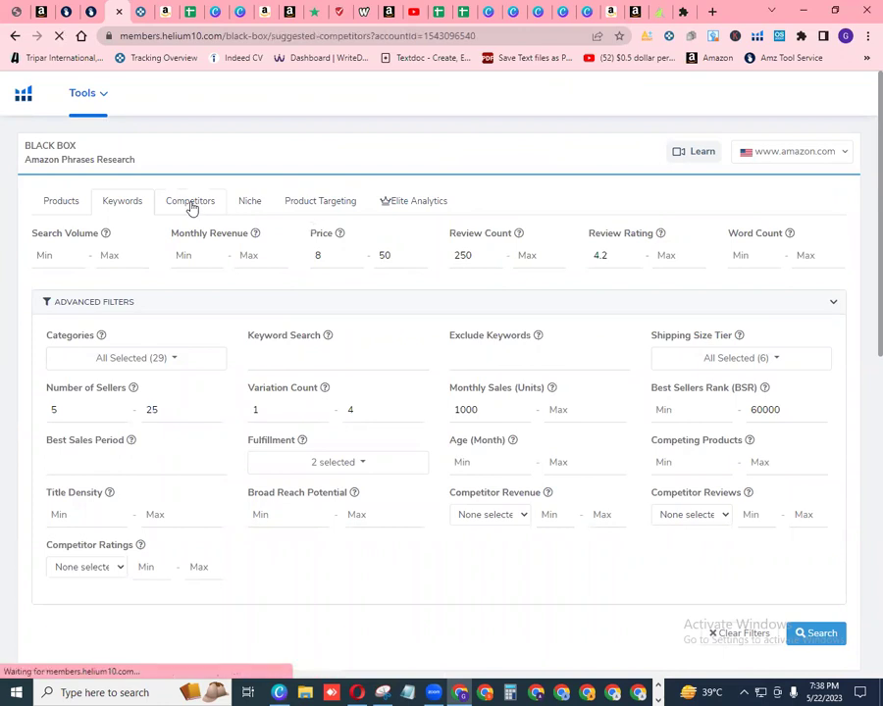